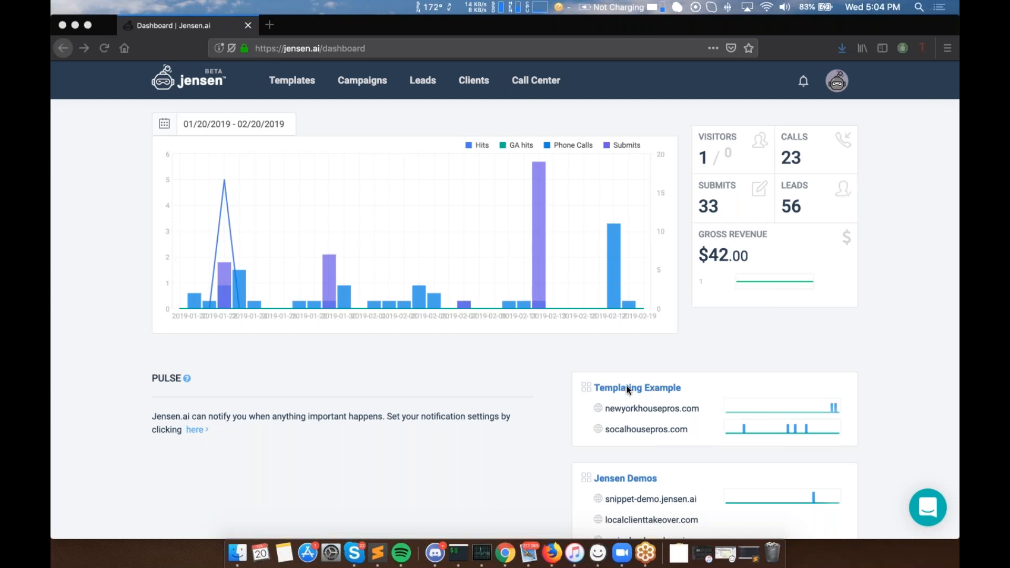
Step: Open the Templating Example campaign and review its overview statistics, sites and phone numbers
click(360, 112)
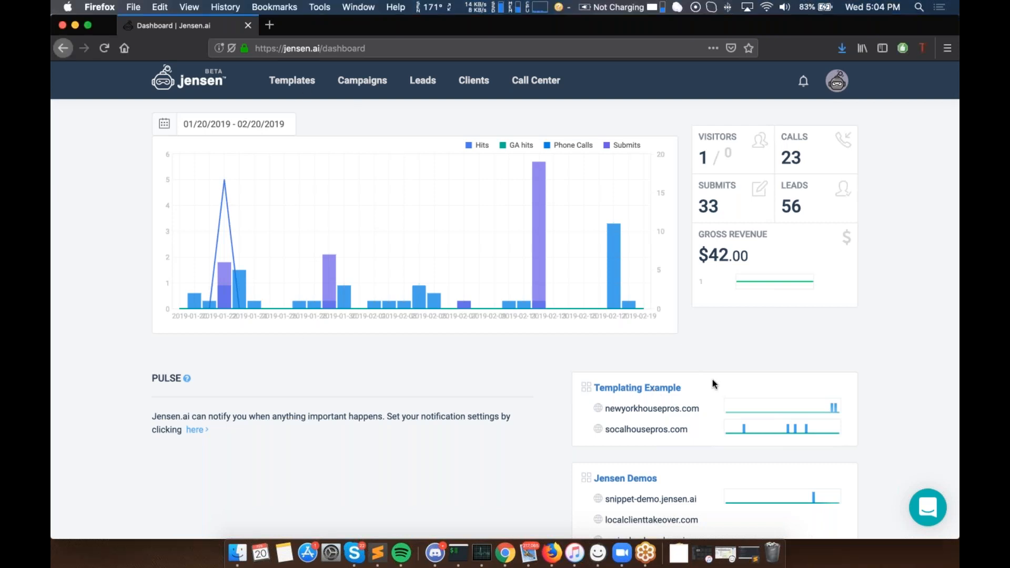
click(637, 389)
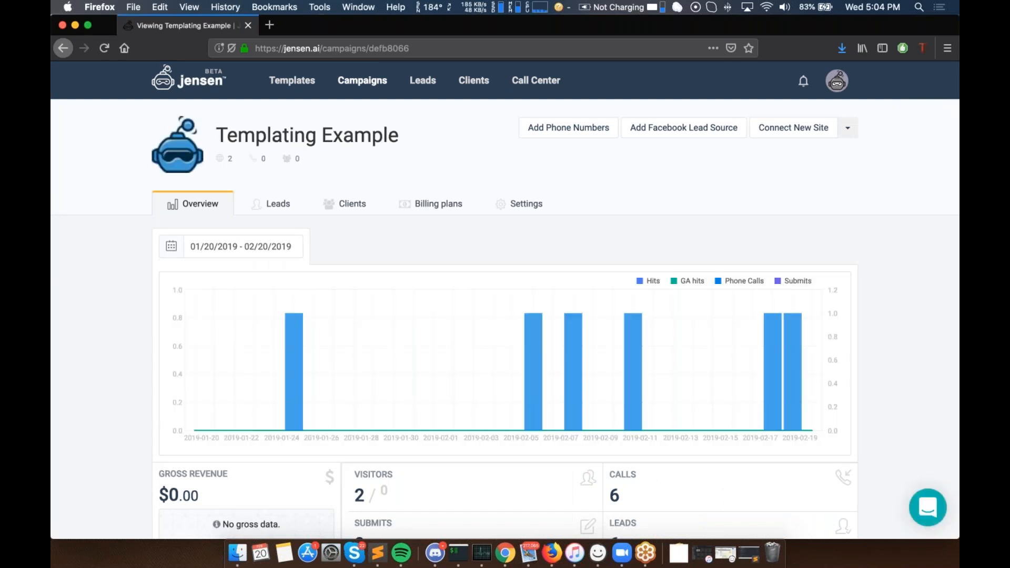
scroll(302, 159, down, 1)
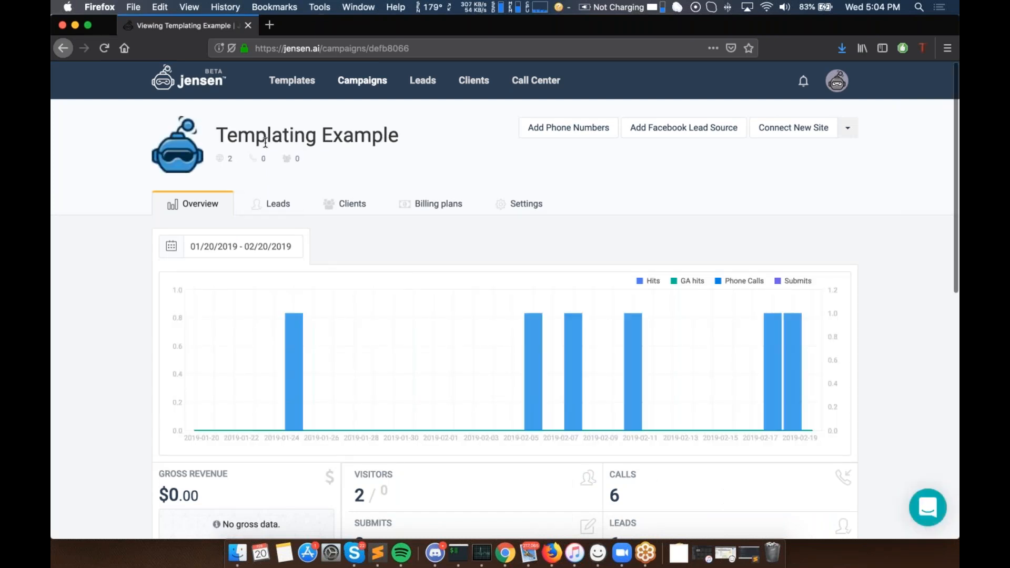
scroll(302, 159, down, 10)
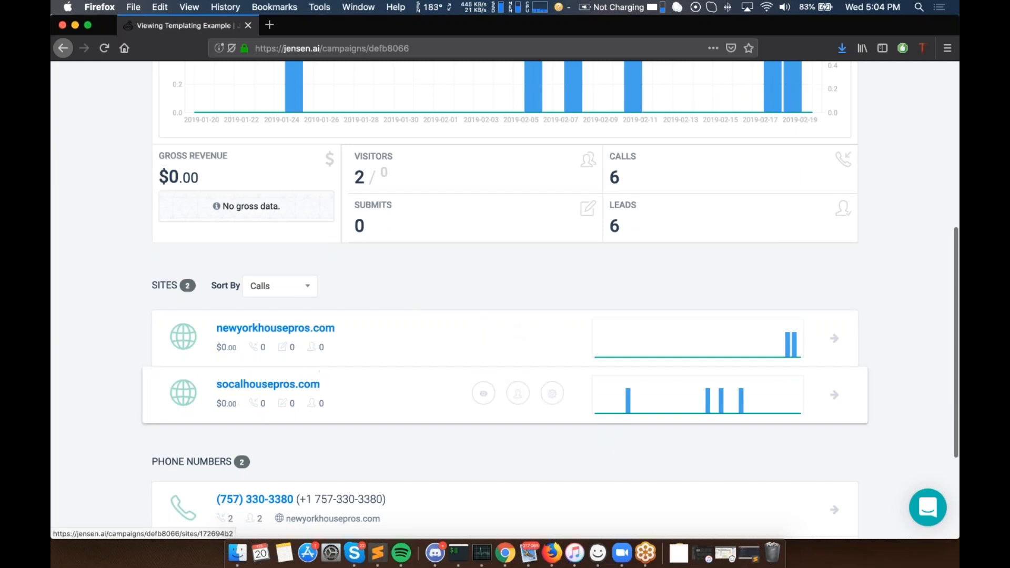
scroll(300, 429, down, 3)
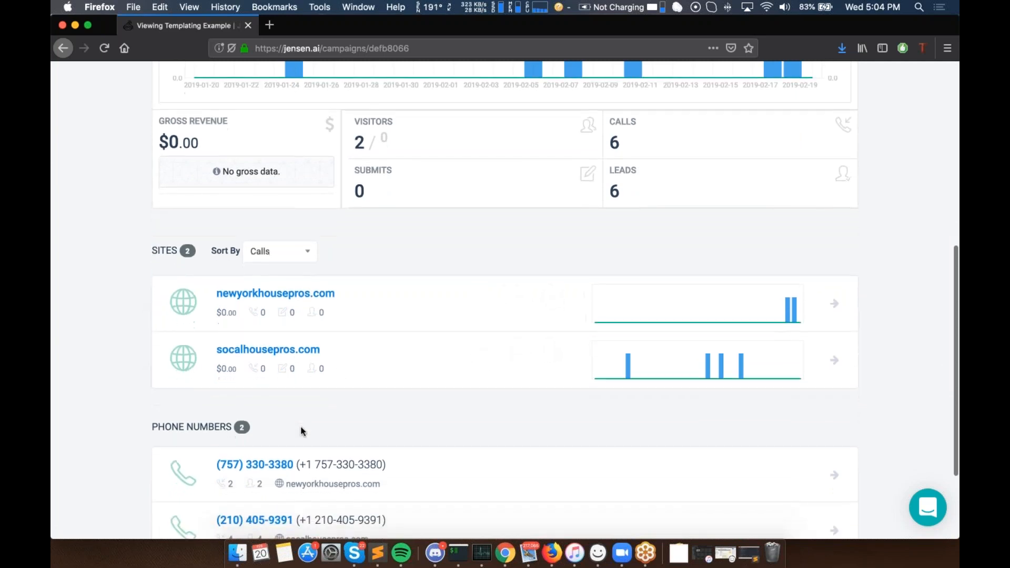
scroll(302, 428, up, 5)
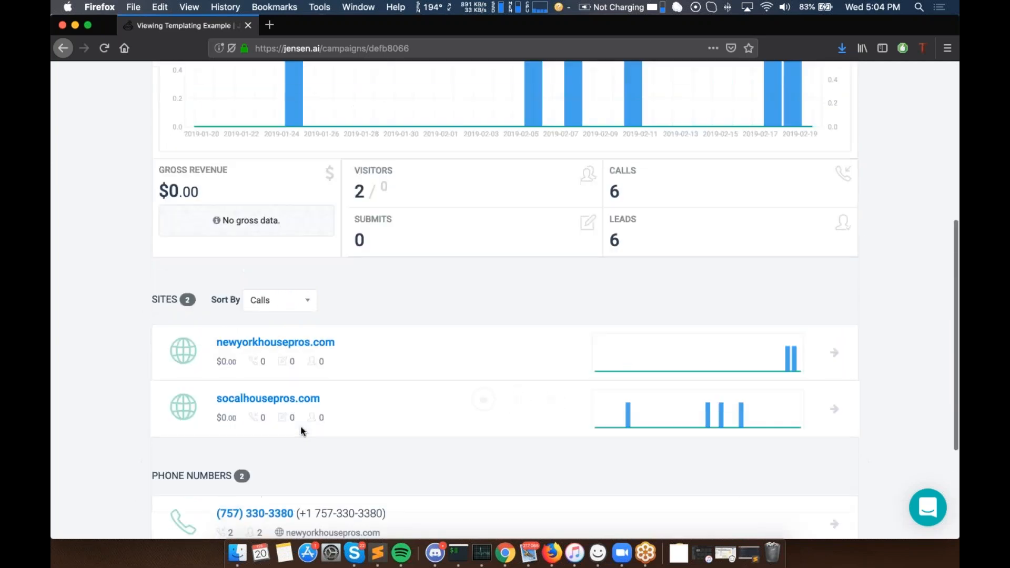
scroll(263, 341, up, 6)
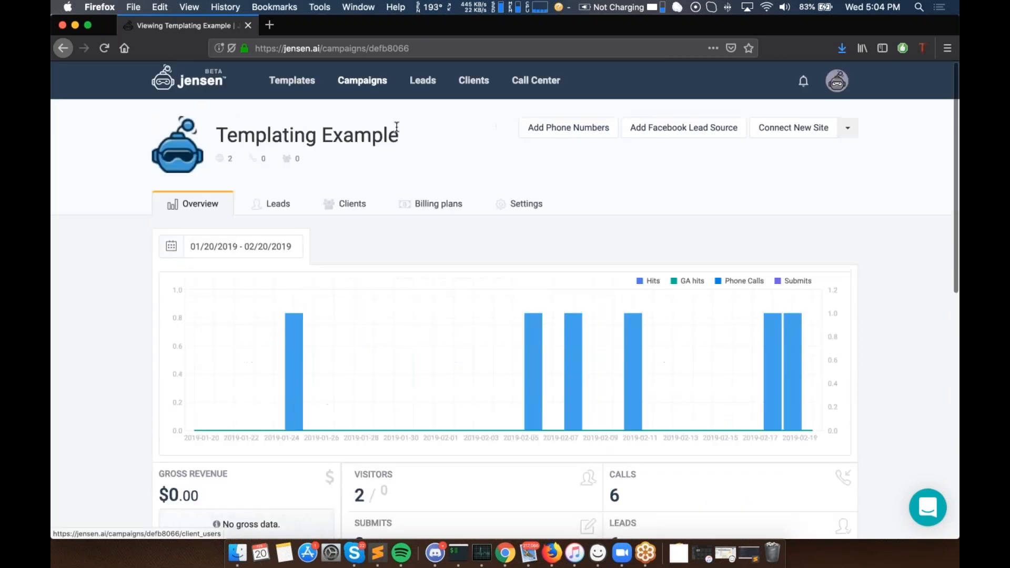
Step: Open the templates list in a separate browser tab and open the HOUSING PROS template in the builder
super+click(303, 92)
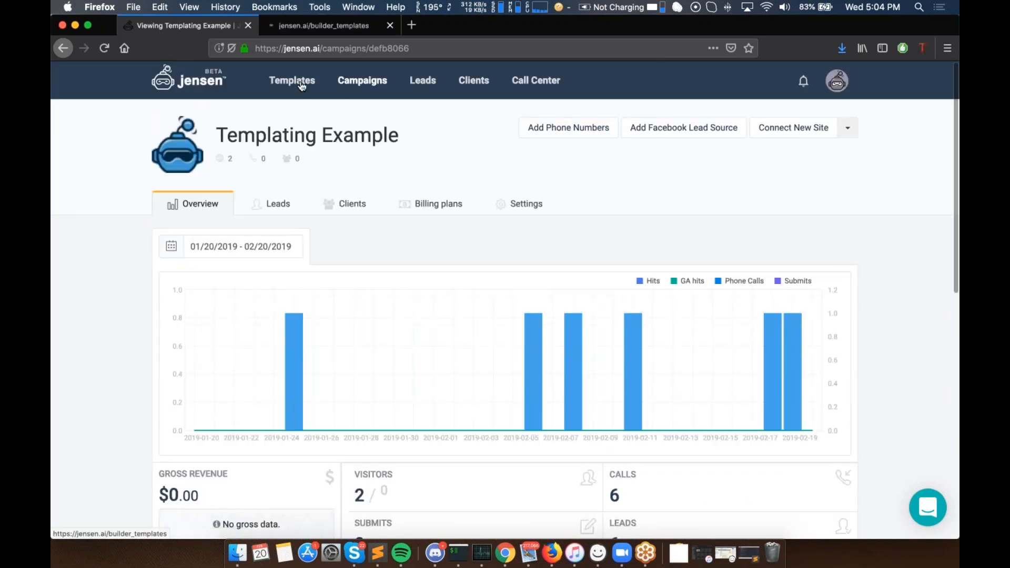
click(311, 26)
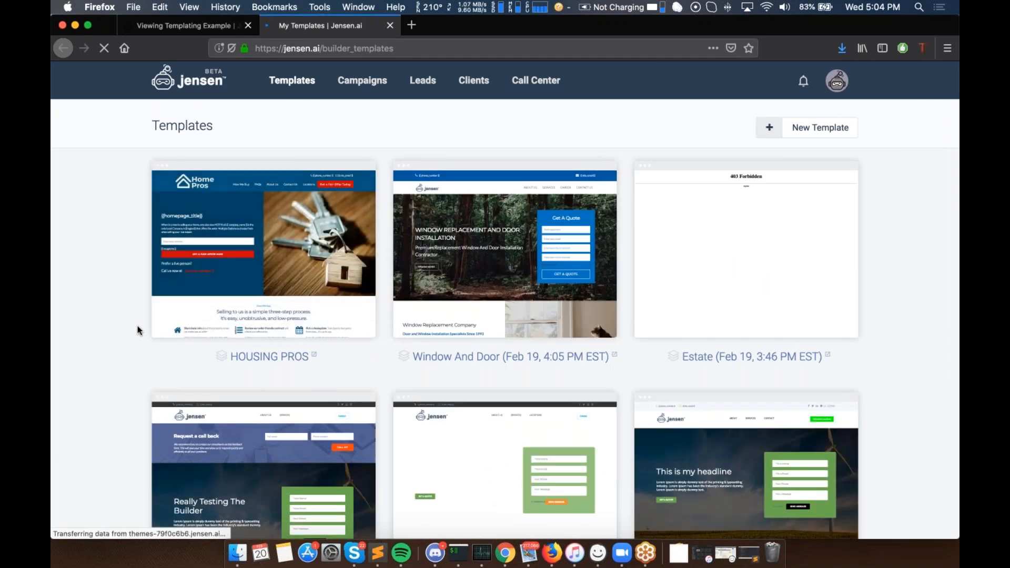
mouse_move(273, 215)
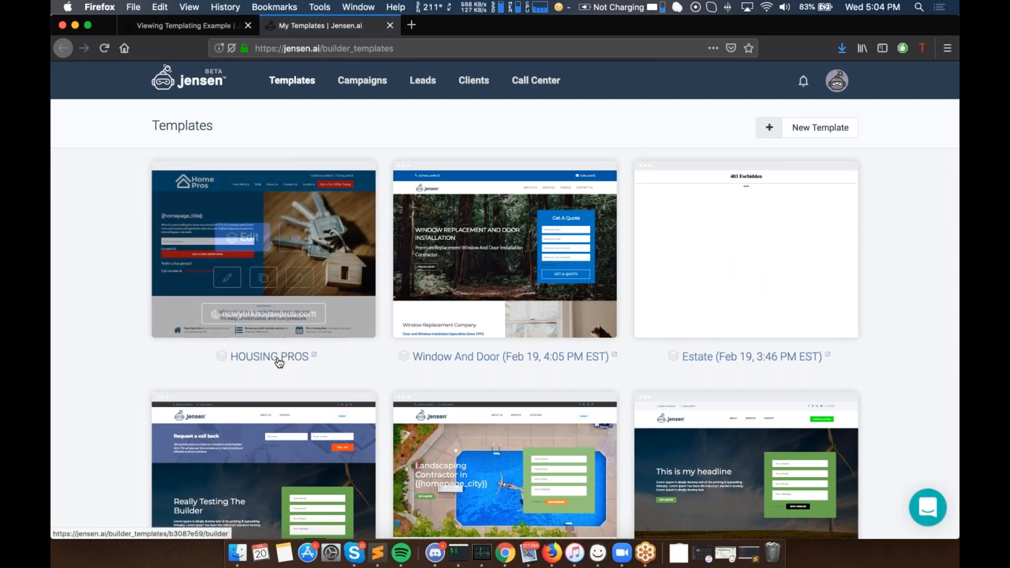
click(253, 247)
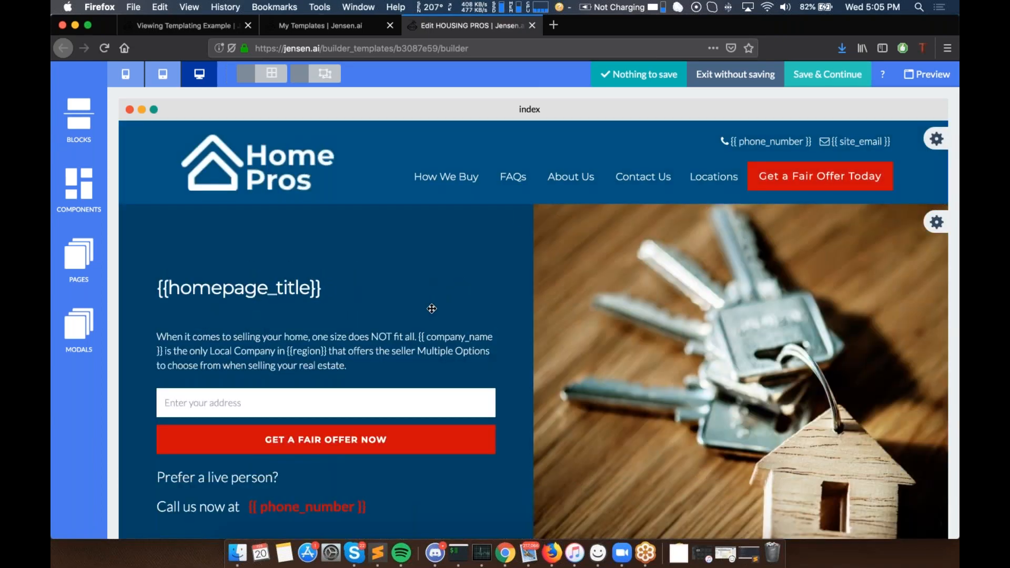
Step: Examine the header and hero section of the index page for template variables such as {{homepage_title}} and {{ phone_number }}
scroll(431, 308, down, 3)
scroll(311, 239, up, 3)
scroll(563, 342, down, 3)
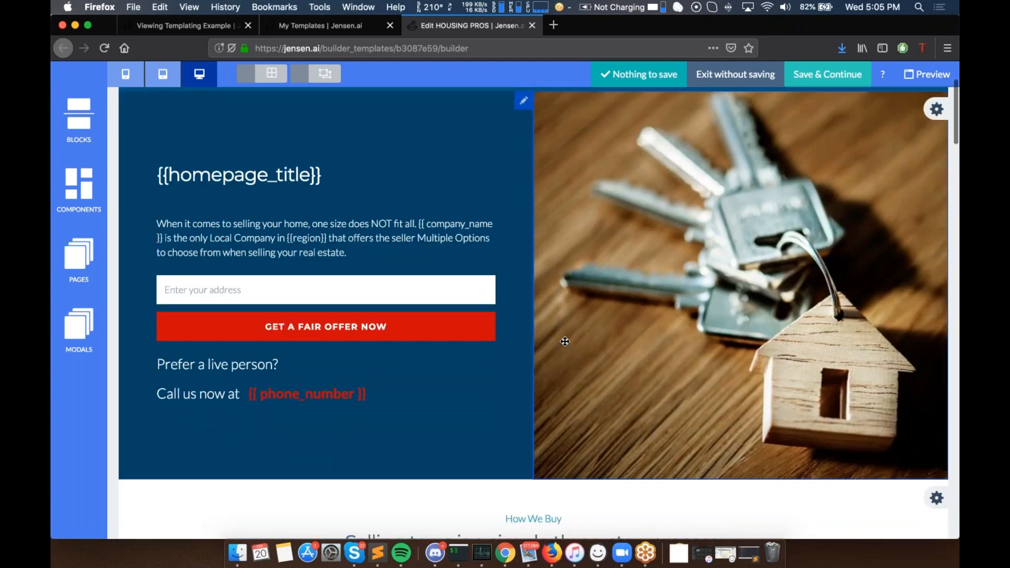
scroll(247, 258, up, 3)
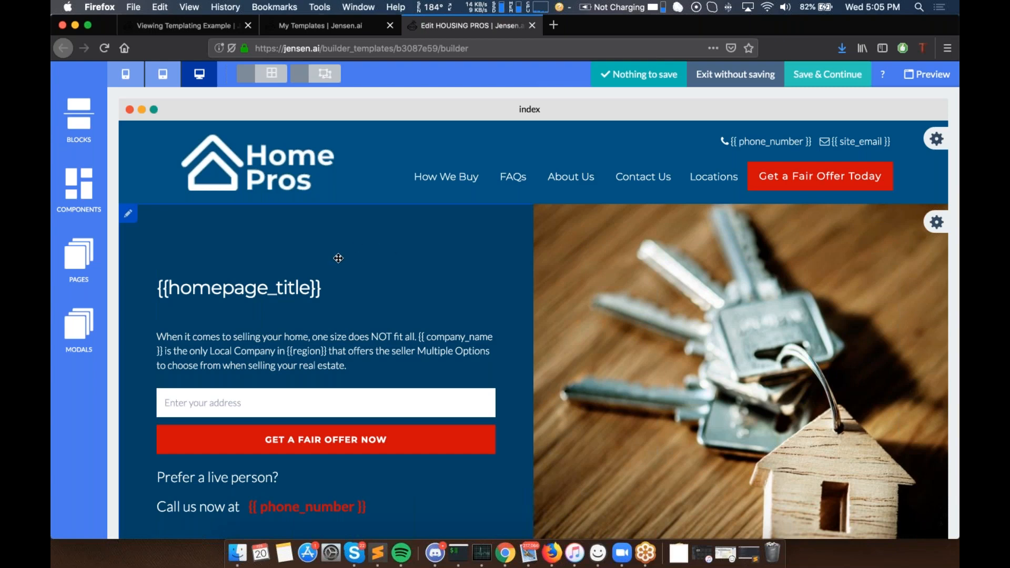
scroll(416, 280, down, 1)
scroll(415, 280, up, 1)
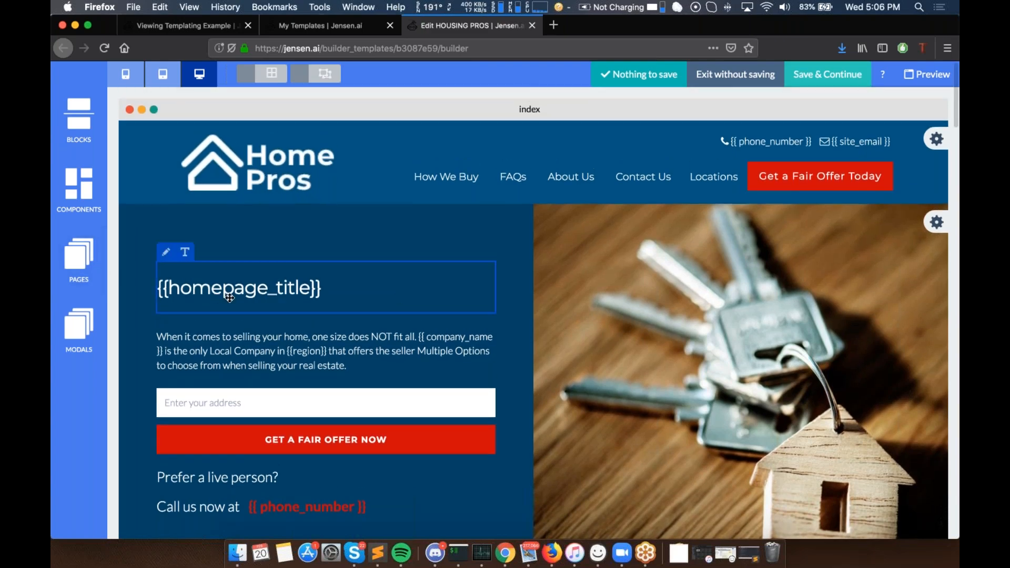
scroll(230, 298, down, 1)
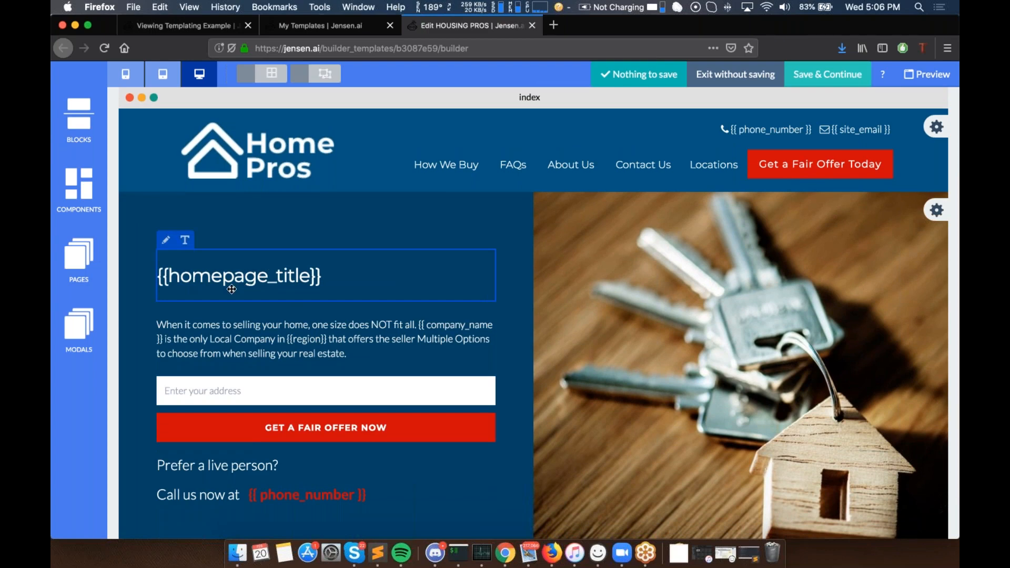
scroll(316, 226, up, 1)
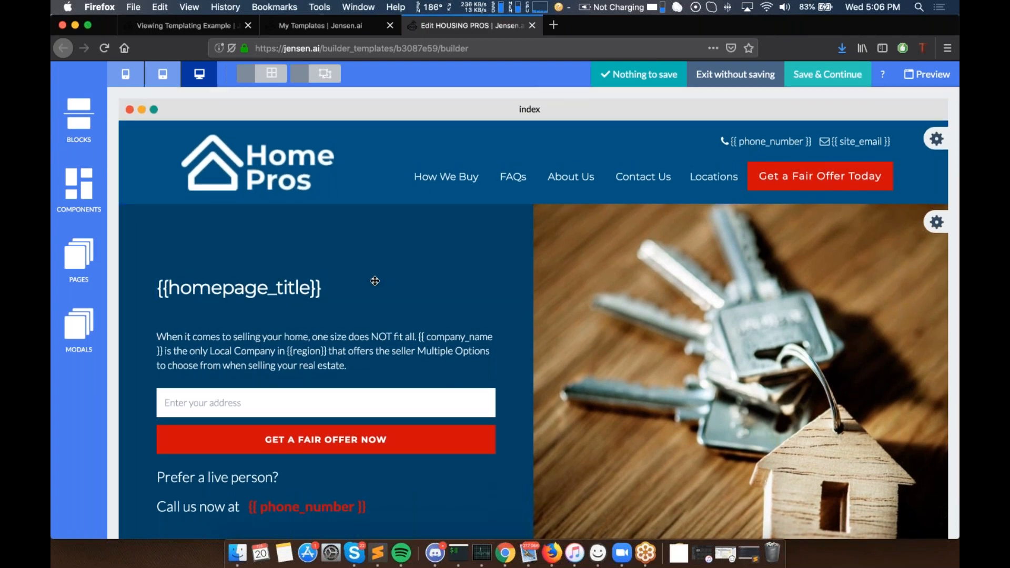
scroll(174, 295, down, 1)
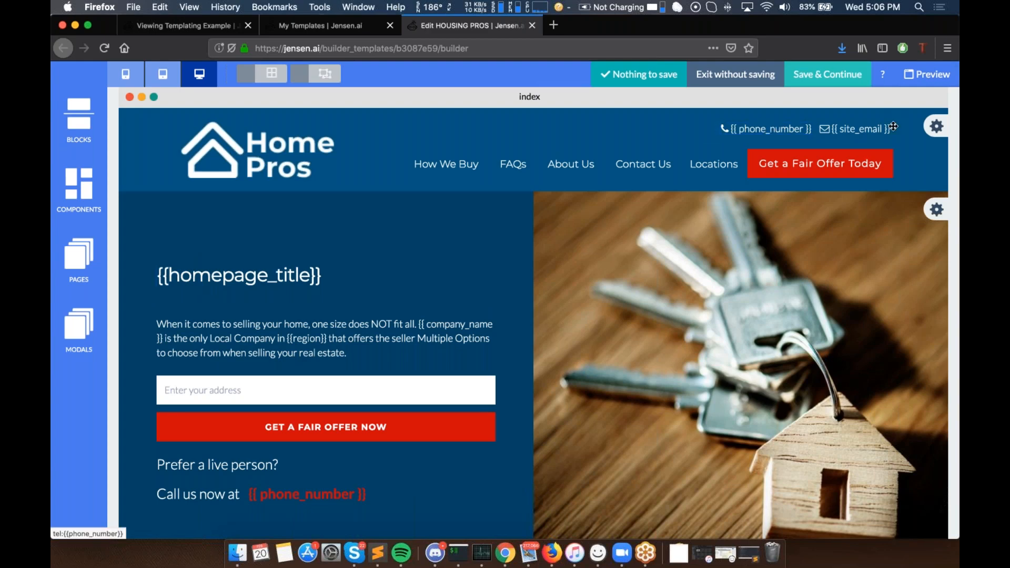
Step: Review the builder's help list of available substitution variables through to cities.index_page_path, and close it
click(883, 75)
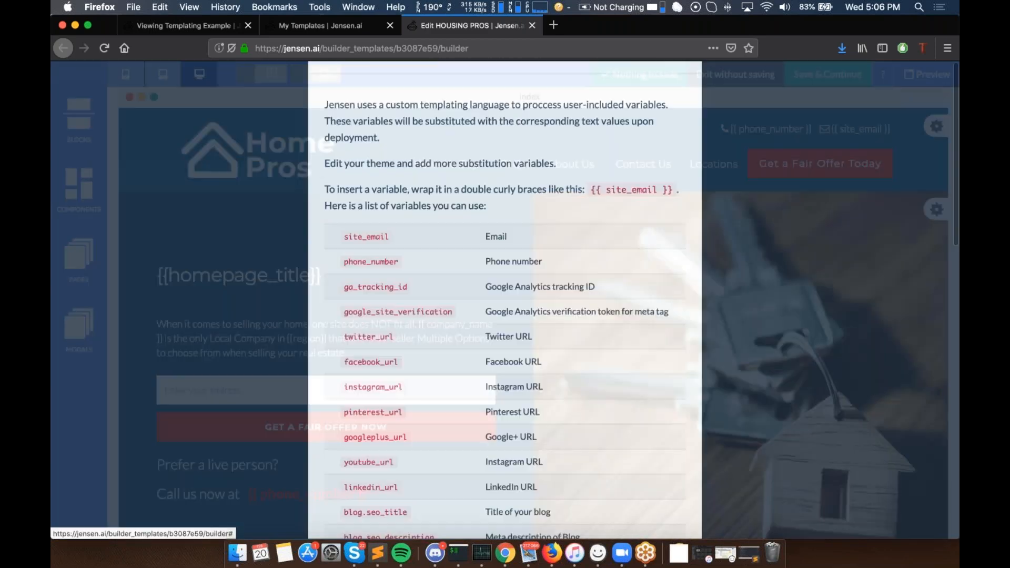
scroll(414, 393, down, 5)
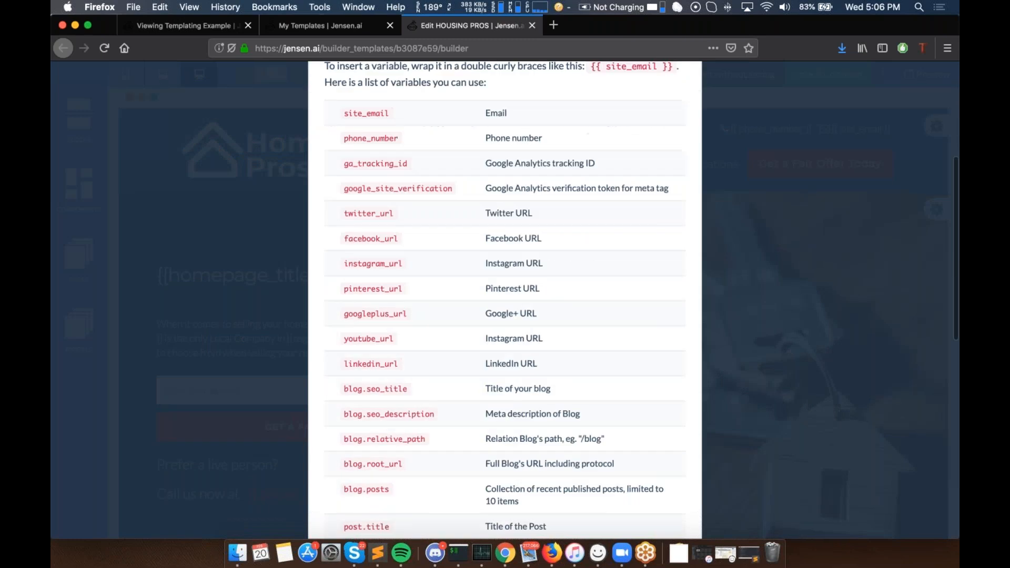
scroll(379, 252, down, 10)
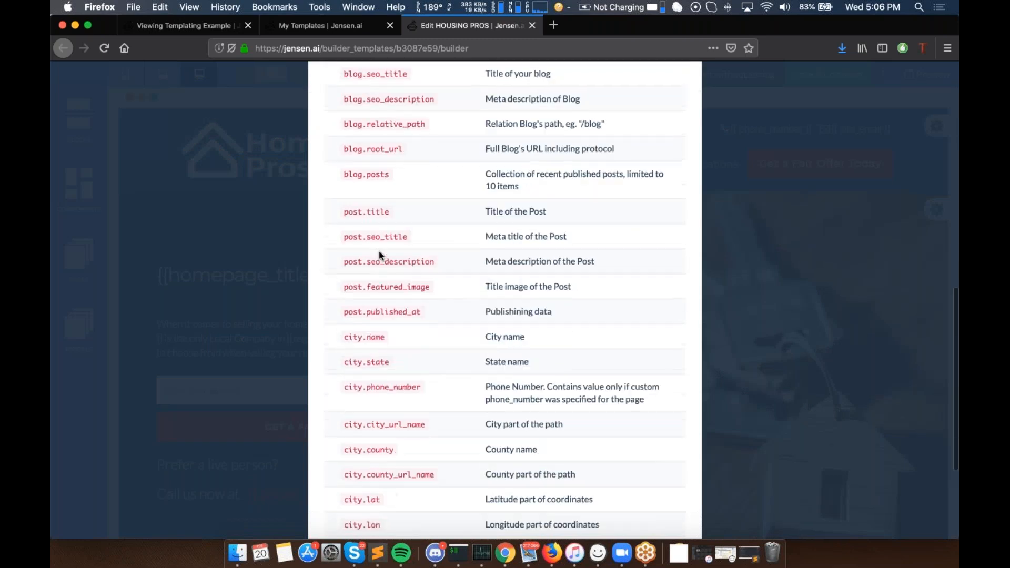
scroll(379, 256, down, 2)
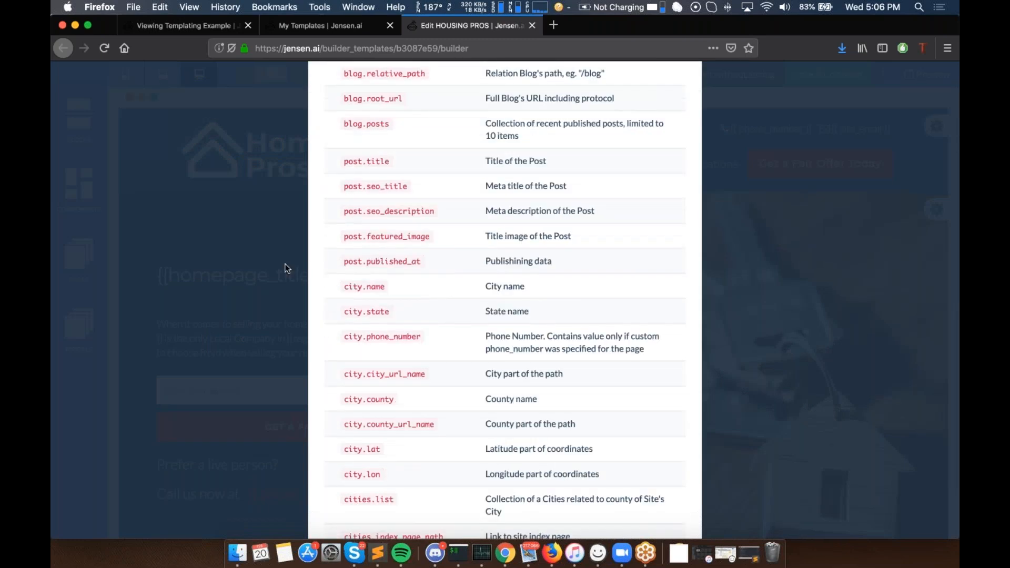
scroll(371, 304, down, 4)
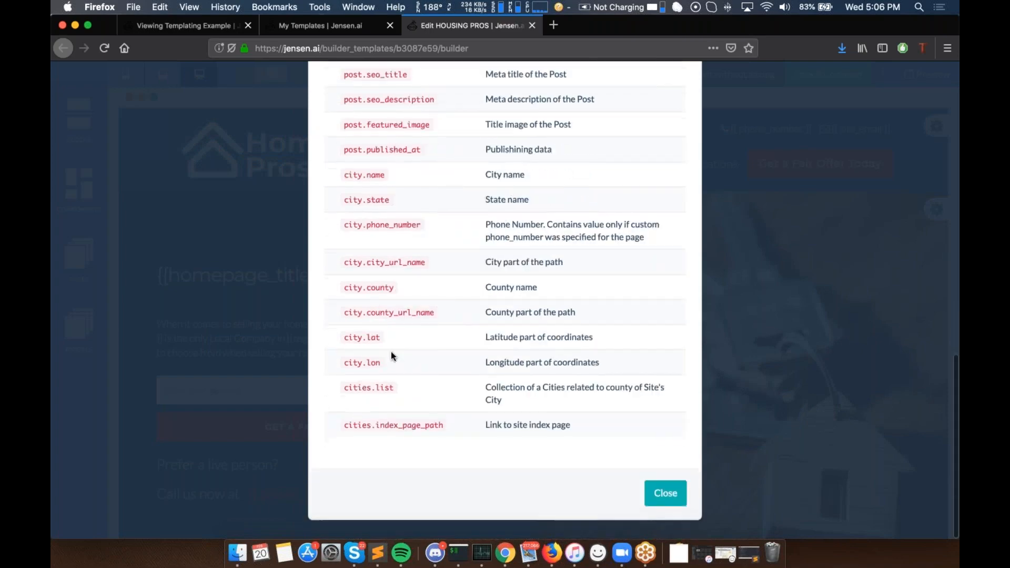
scroll(390, 351, up, 8)
scroll(391, 352, up, 5)
click(201, 237)
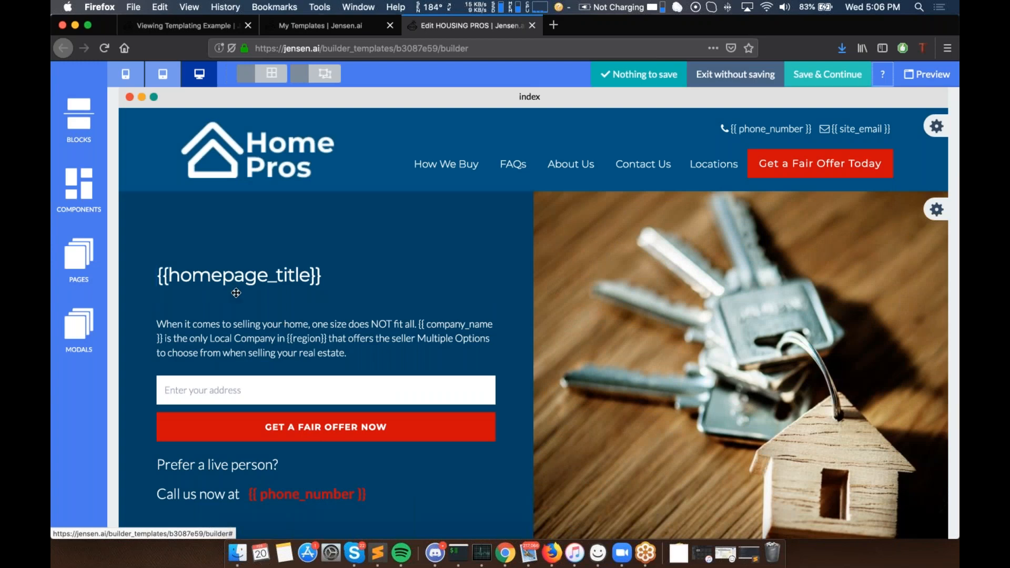
Step: Open the hero paragraph containing the {{ company_name }} and {{region}} variables for text editing, and leave the editor
scroll(242, 279, down, 5)
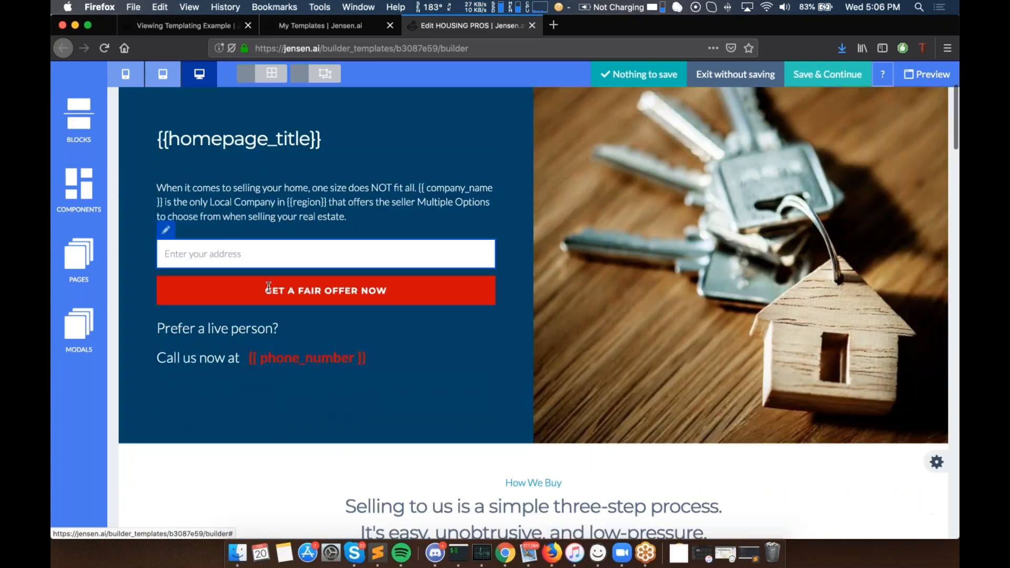
scroll(366, 293, up, 5)
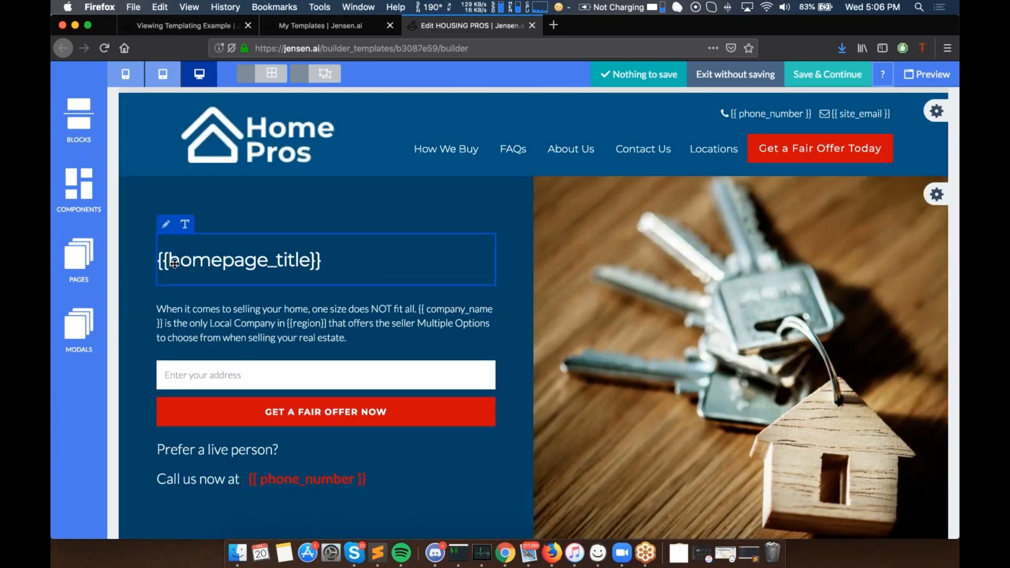
scroll(231, 323, down, 2)
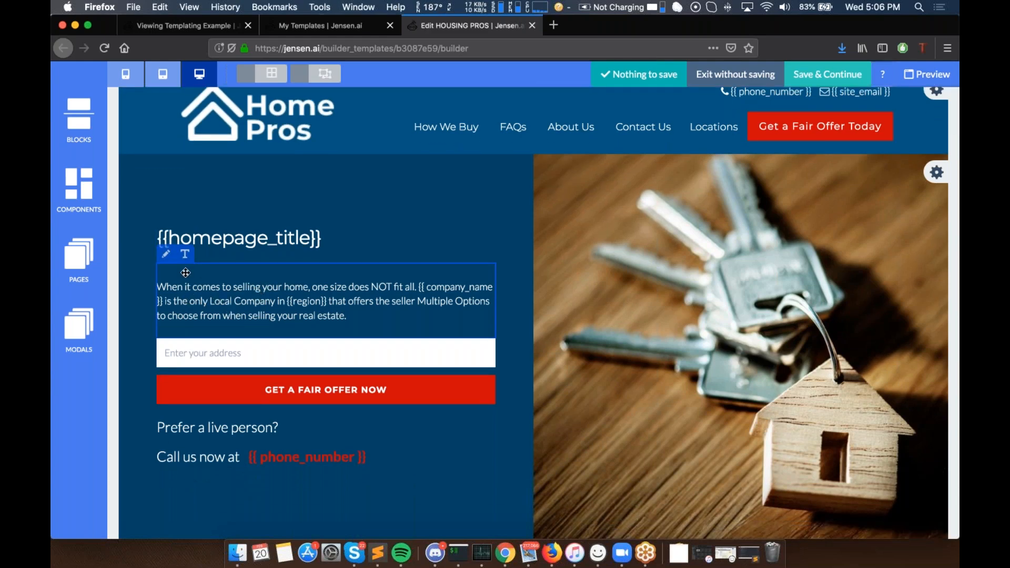
click(185, 254)
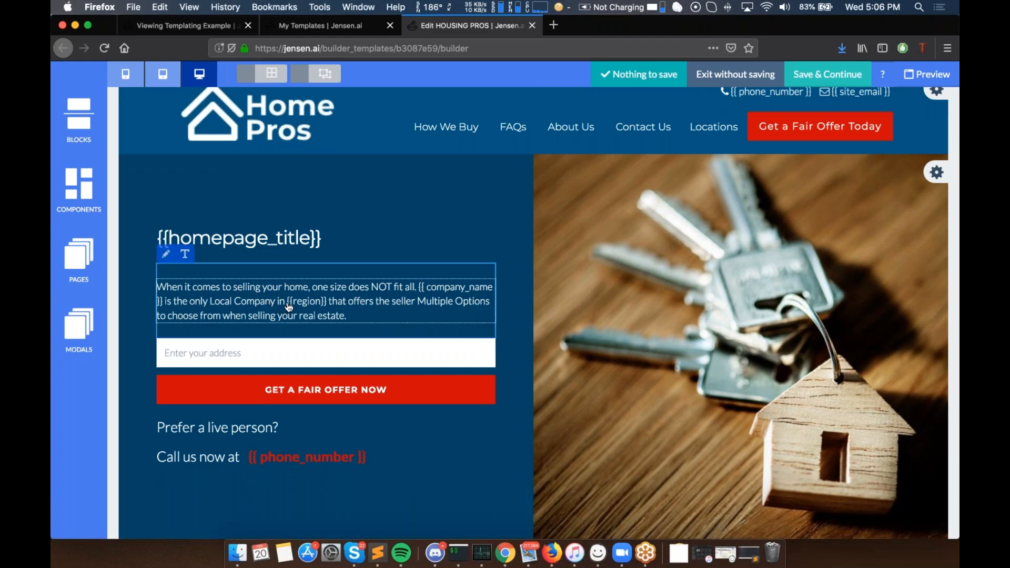
key(Escape)
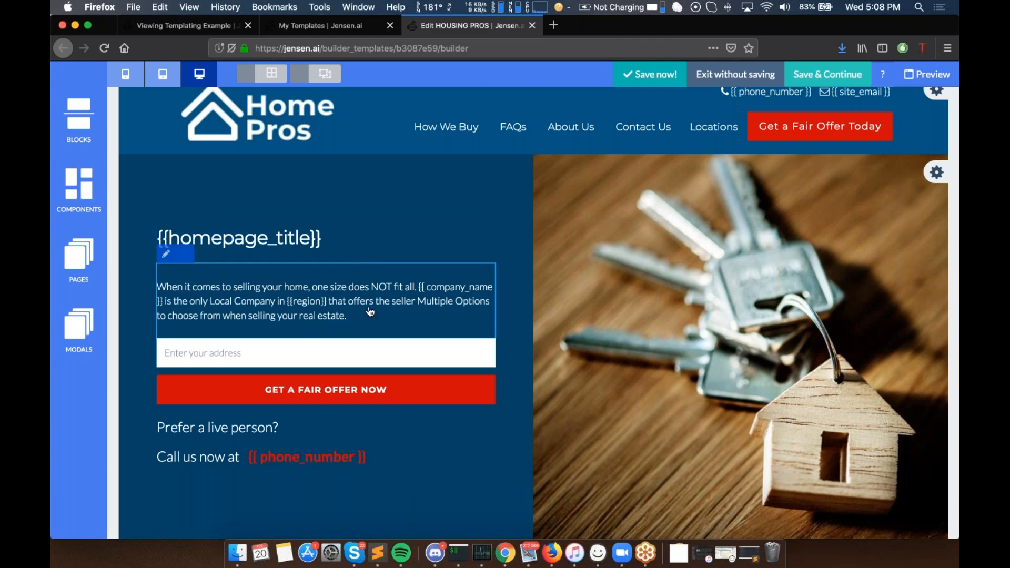
Step: Examine the index page's How We Buy, Experience & Integrity and Seller Stories sections for generic text and variables
scroll(370, 311, down, 1)
scroll(371, 312, down, 10)
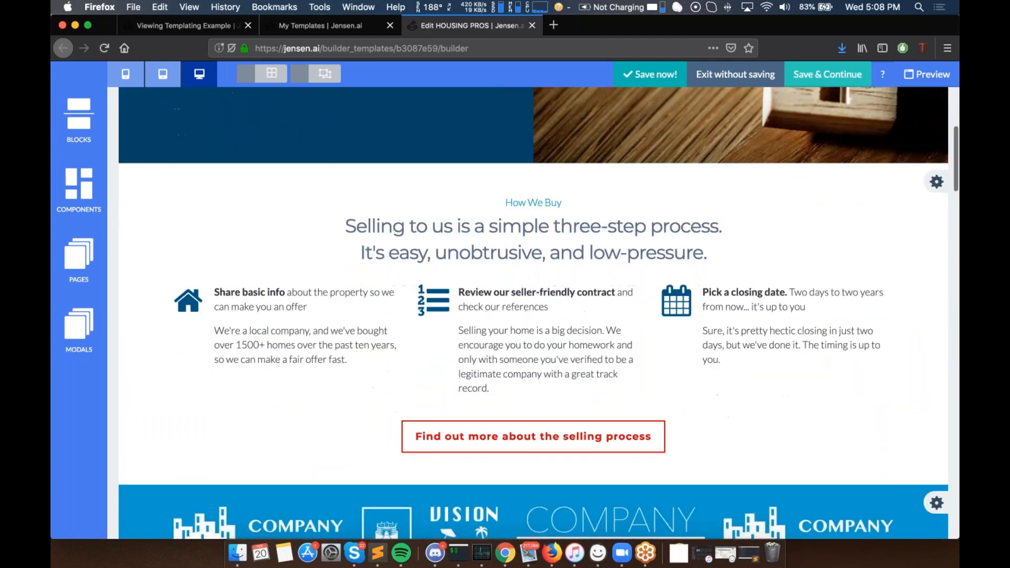
scroll(371, 312, down, 8)
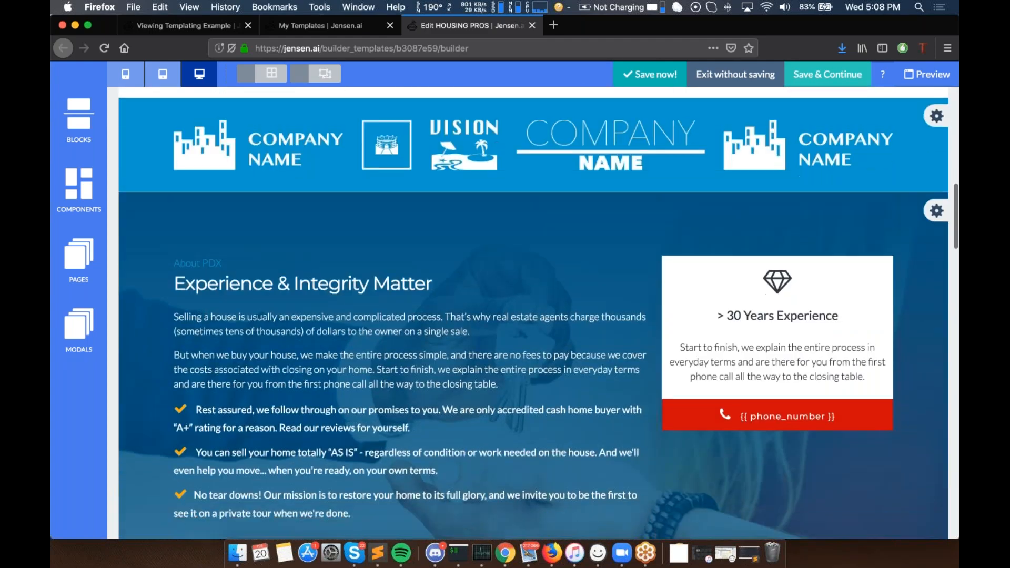
scroll(533, 313, down, 3)
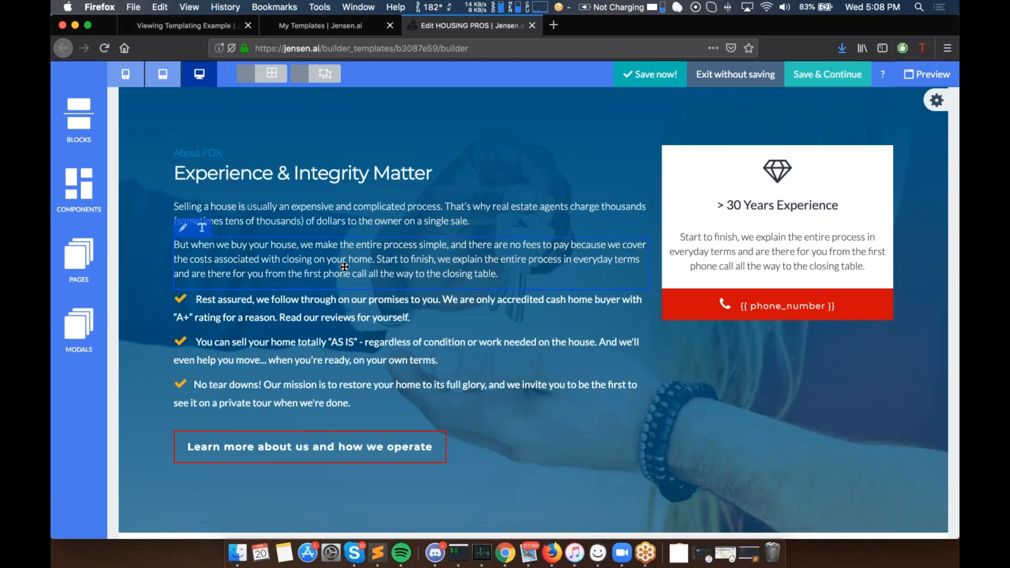
scroll(243, 383, up, 5)
scroll(243, 383, down, 9)
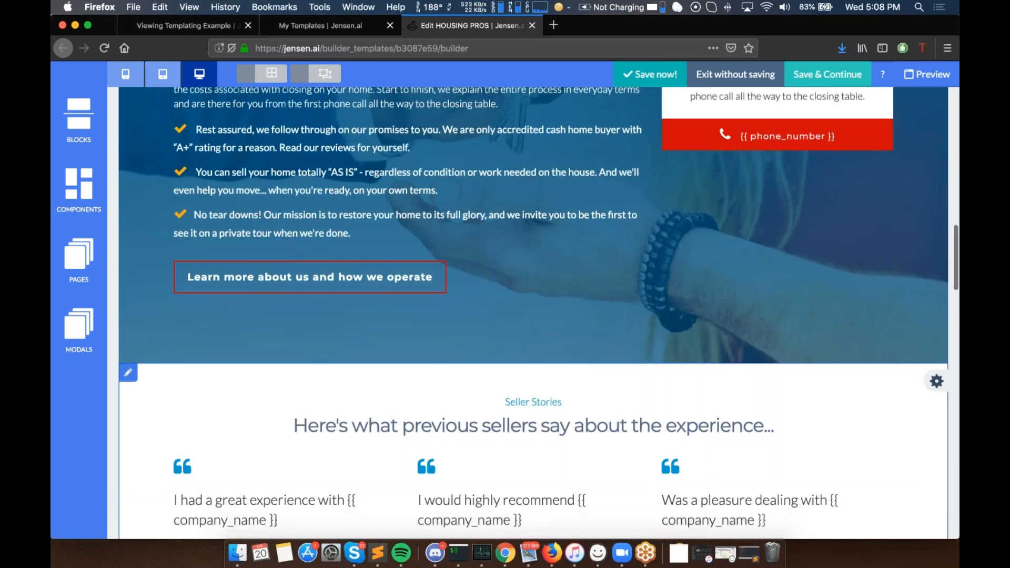
scroll(401, 309, up, 20)
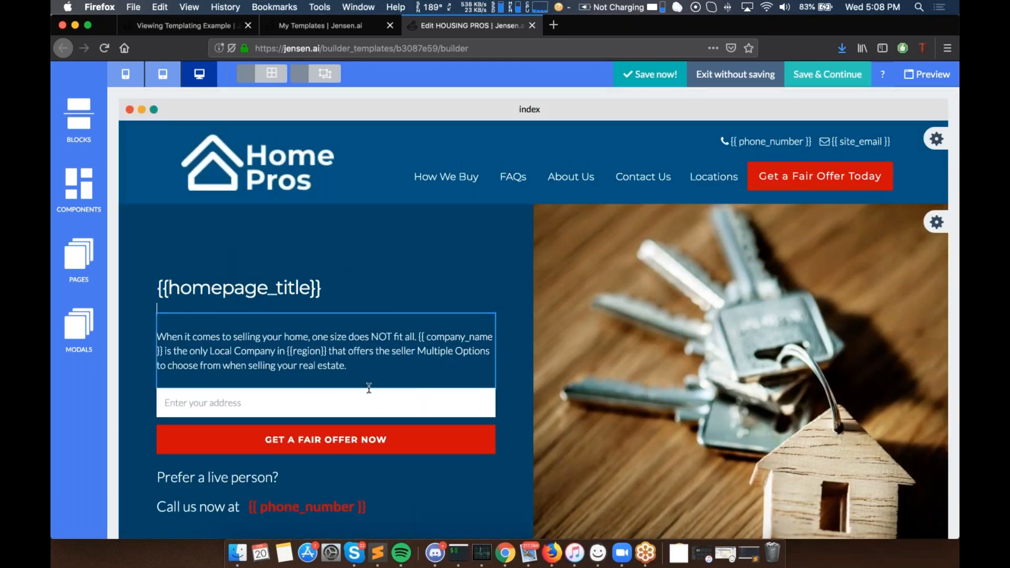
scroll(369, 389, down, 1)
scroll(369, 388, down, 8)
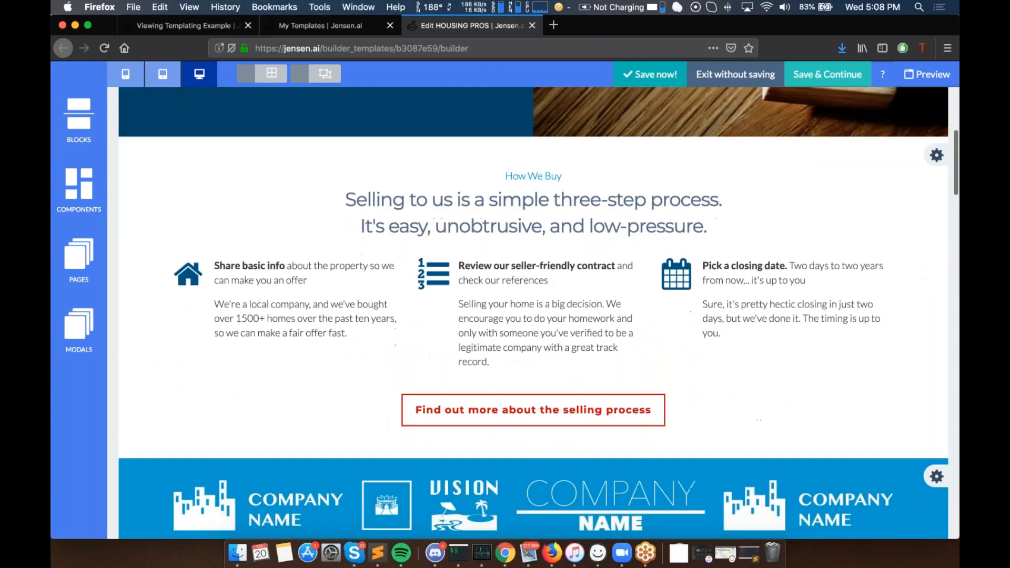
scroll(485, 307, up, 2)
scroll(479, 289, down, 8)
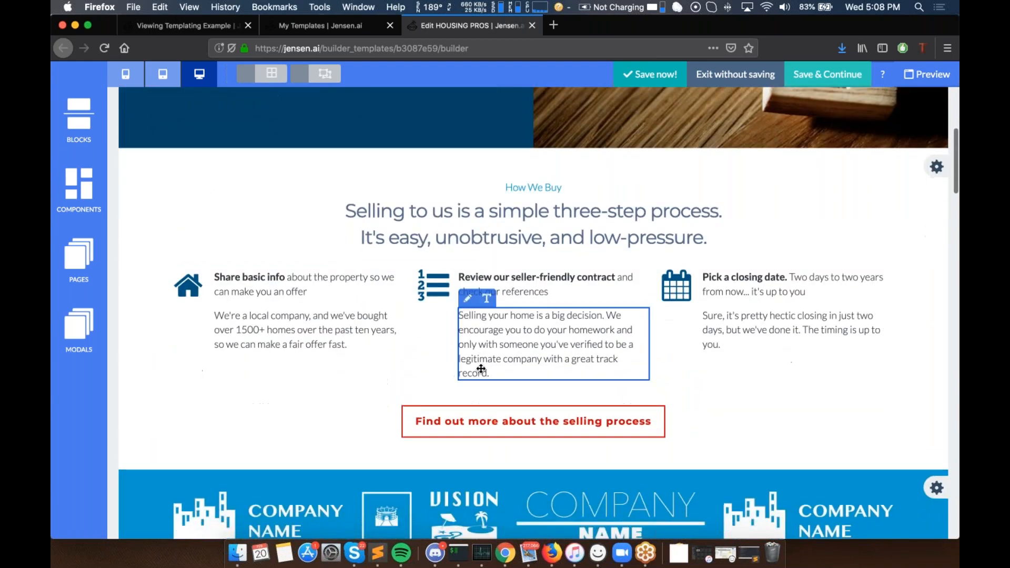
Step: Replace the paragraph under the "> 30 Years Experience" heading with the variable {{homepage_cta_bottom}}
scroll(481, 361, down, 6)
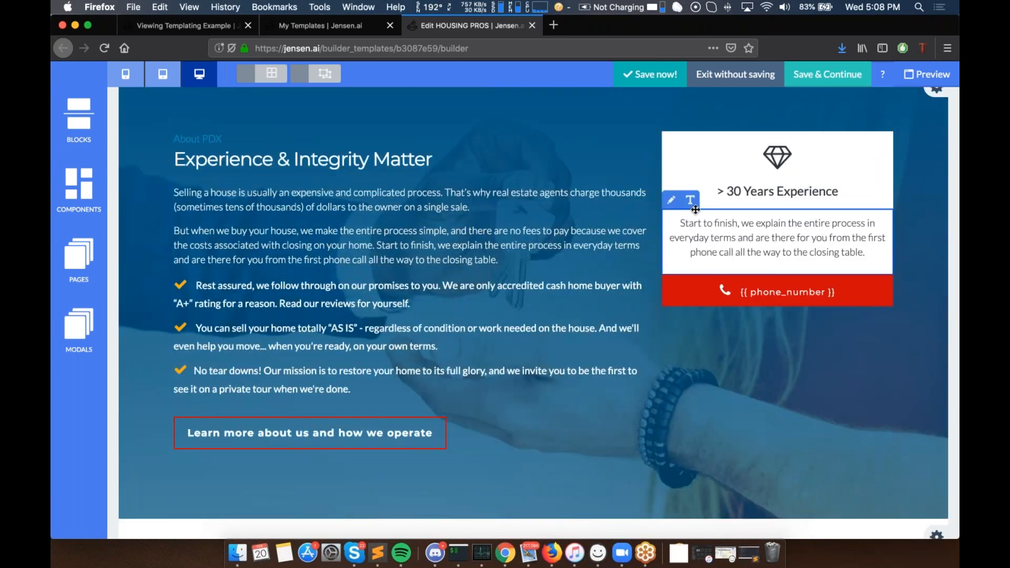
click(705, 224)
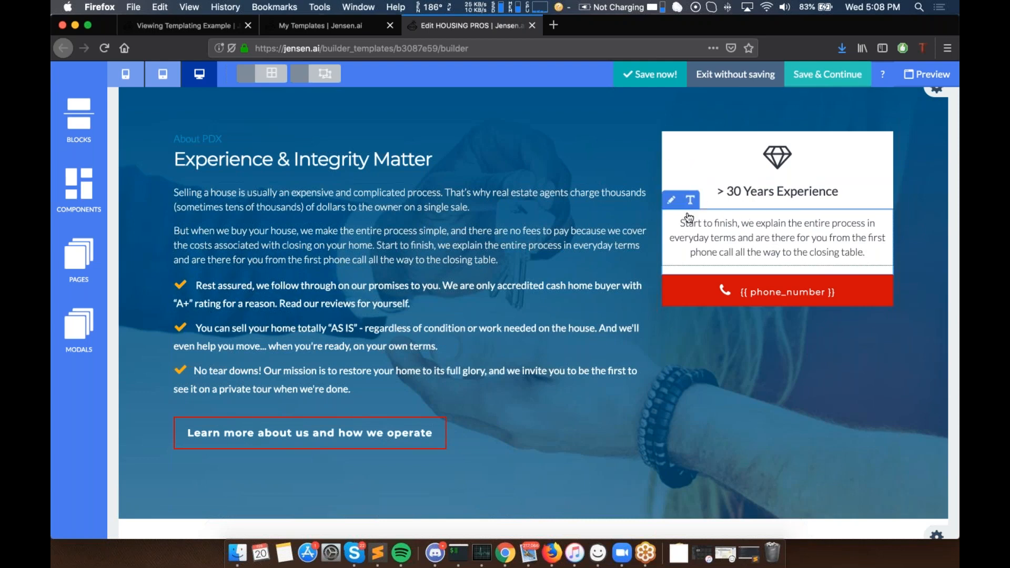
click(672, 200)
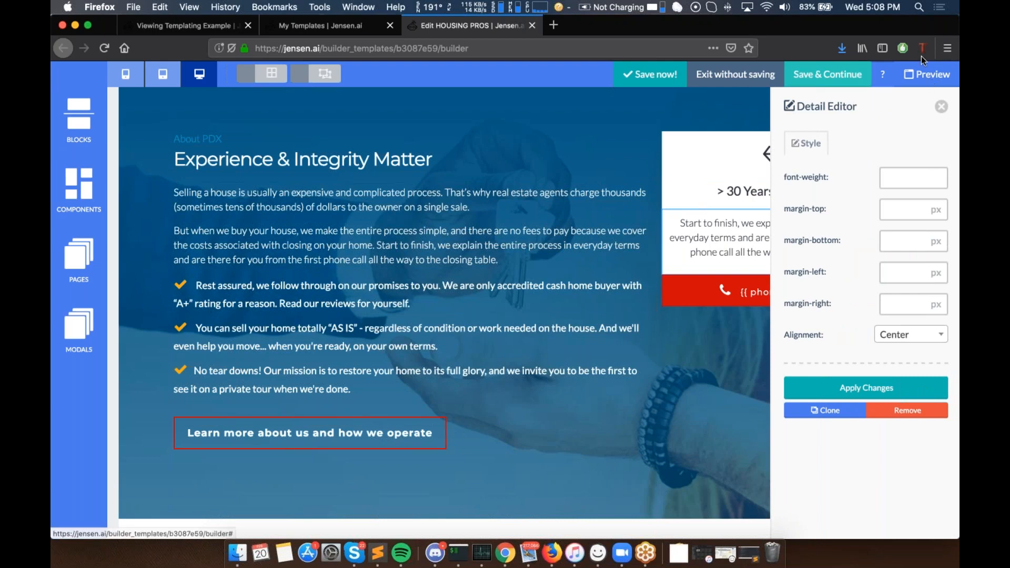
click(719, 228)
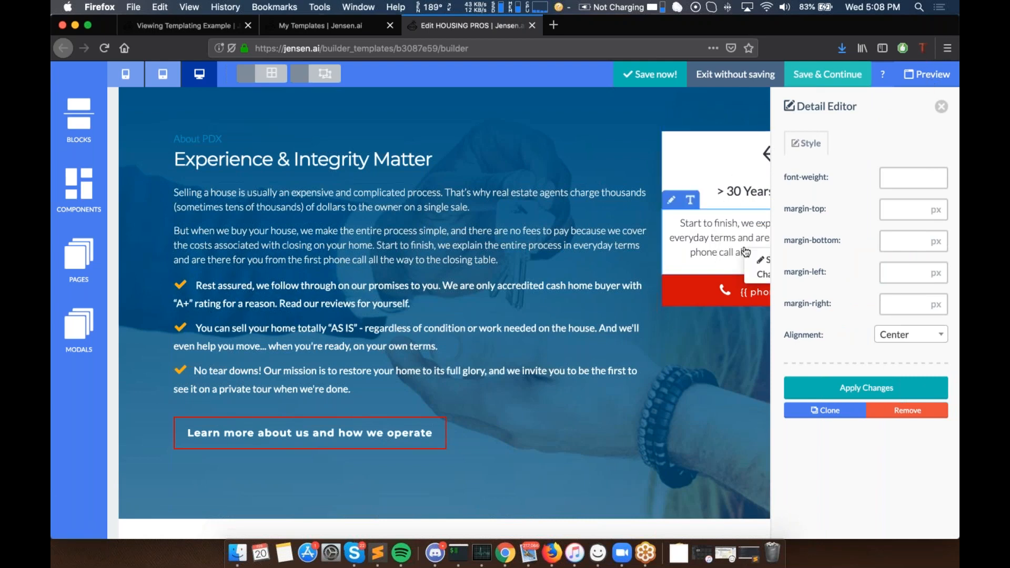
click(711, 238)
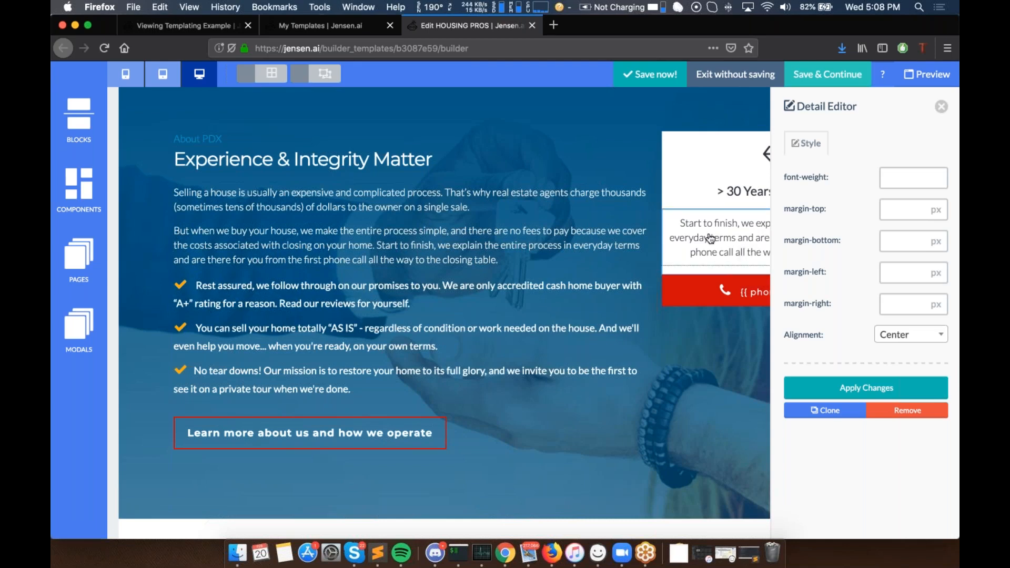
key(ctrl+a)
key(BackSpace)
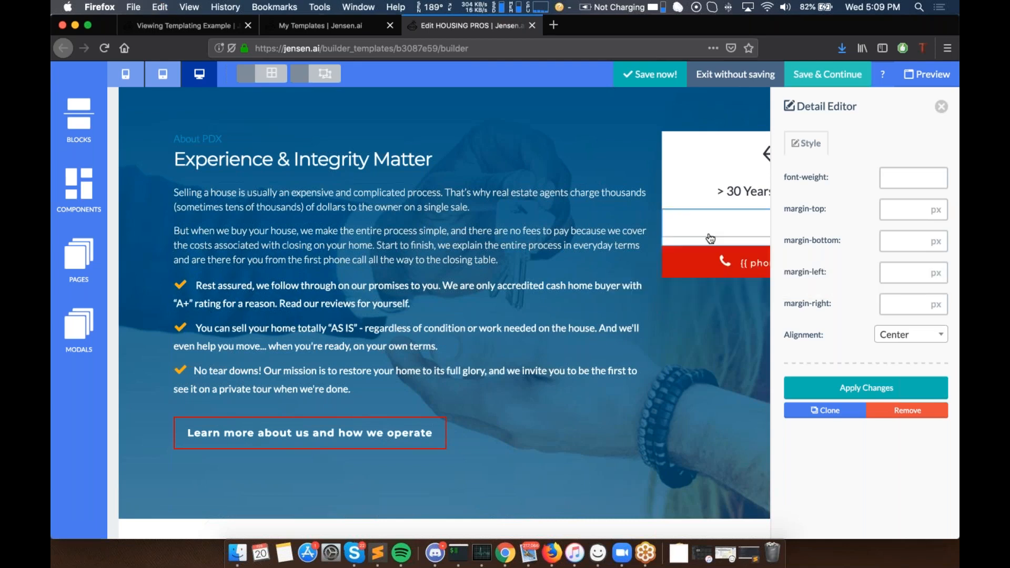
text({{horepage)
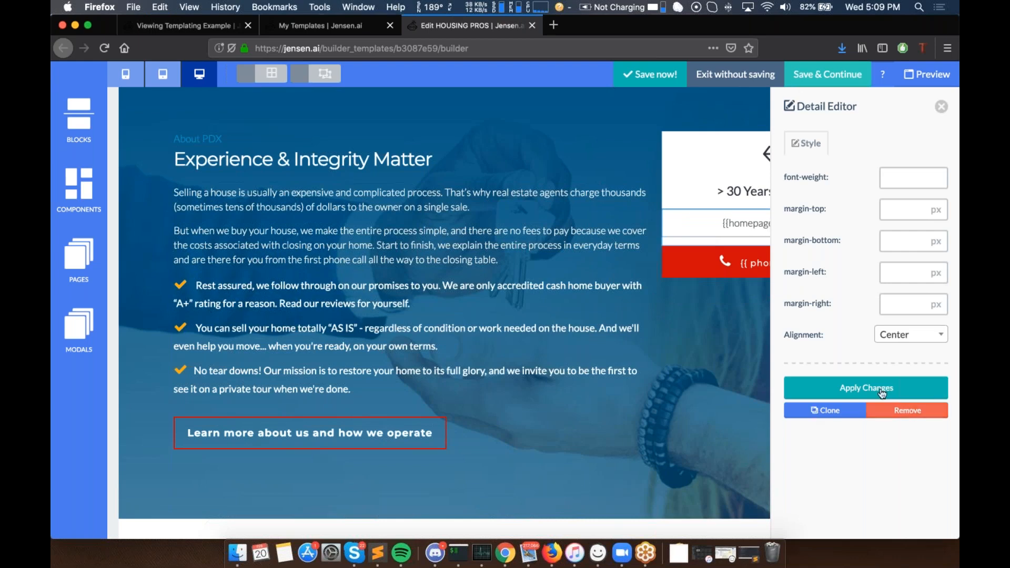
click(734, 437)
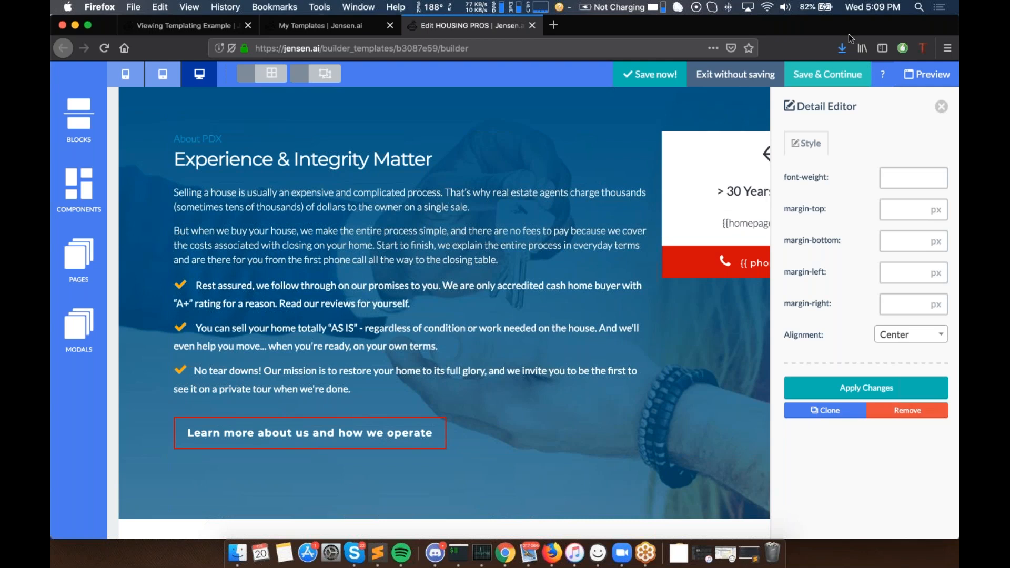
Step: Close the Detail Editor, temporarily narrowing the browser window to do so, and restore the window's full width
drag(957, 21, 931, 21)
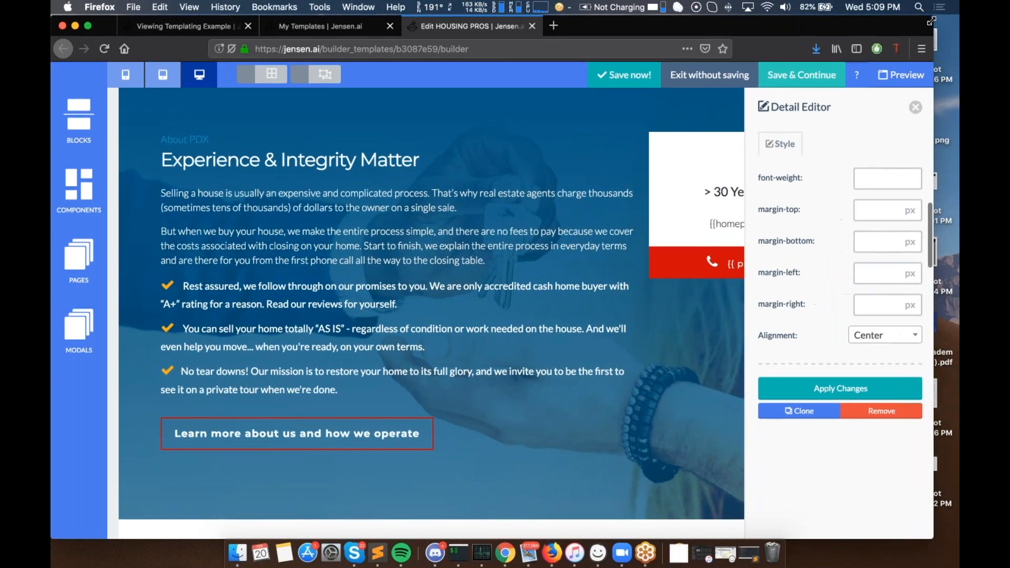
click(915, 107)
drag(942, 17, 959, 17)
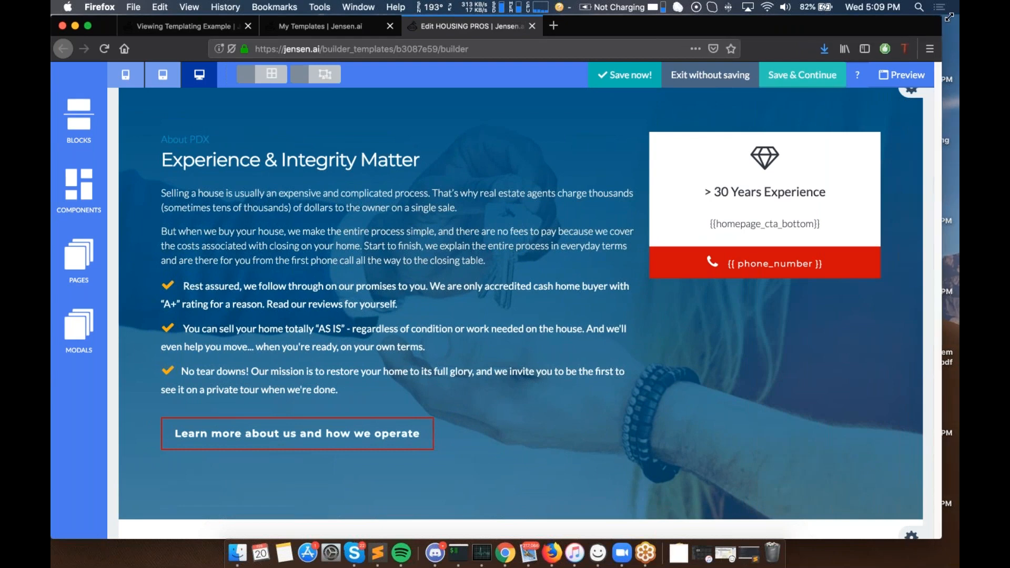
click(769, 227)
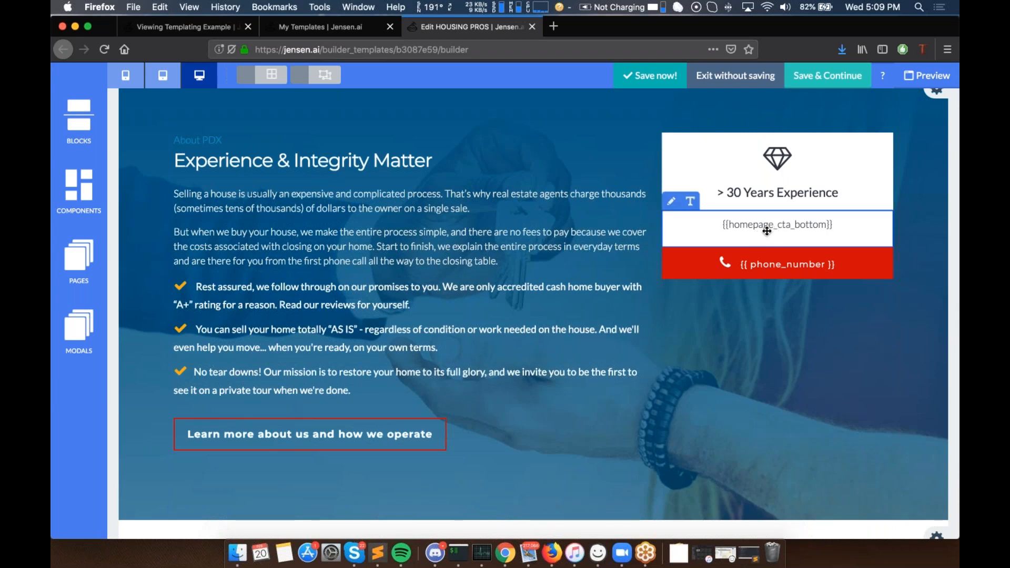
Step: Examine the rest of the index page, from Seller Stories and the {{homepage_geo_title}} section to the offer form and footer
scroll(533, 314, down, 6)
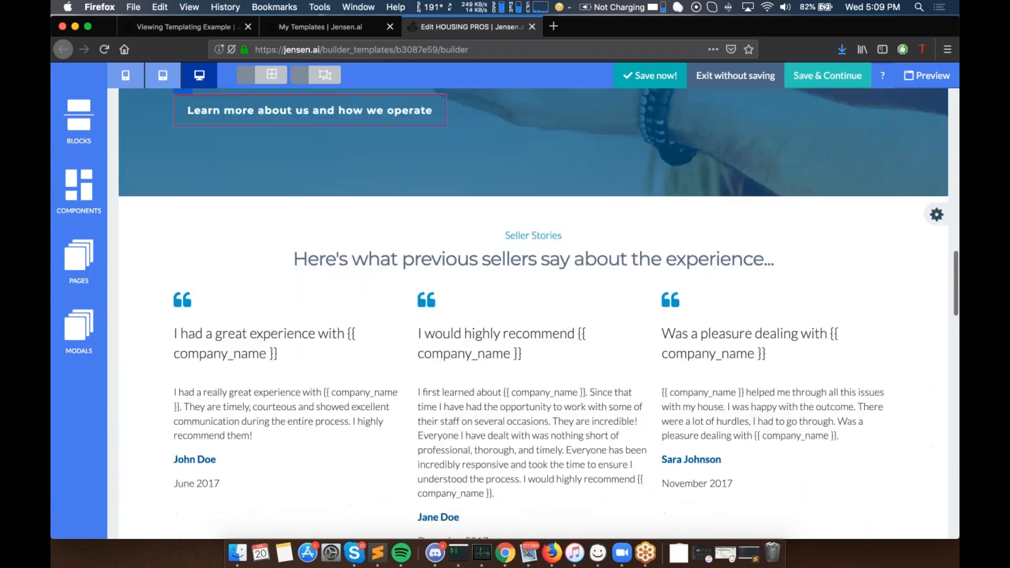
scroll(619, 178, down, 13)
scroll(619, 179, up, 4)
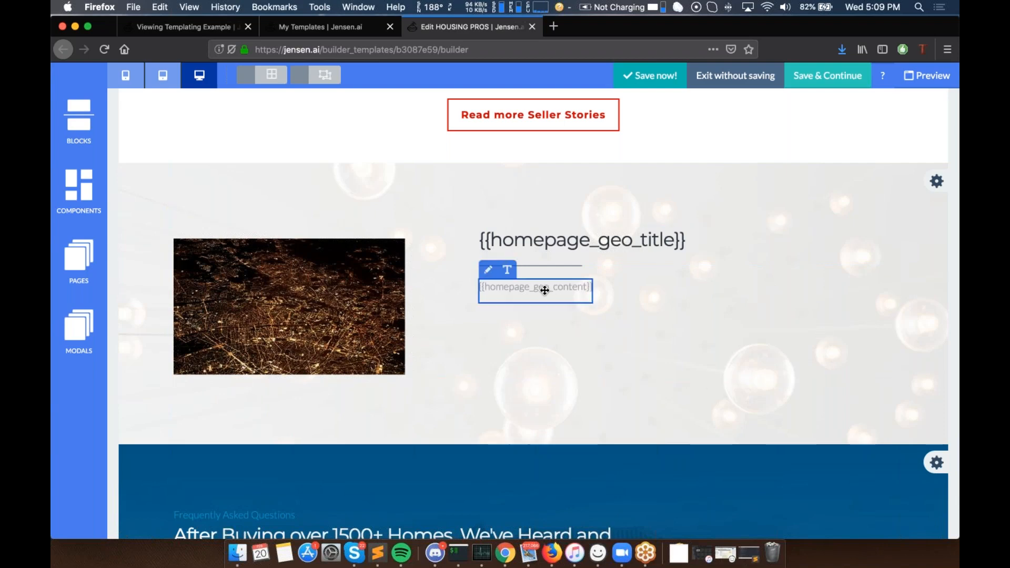
scroll(525, 360, down, 3)
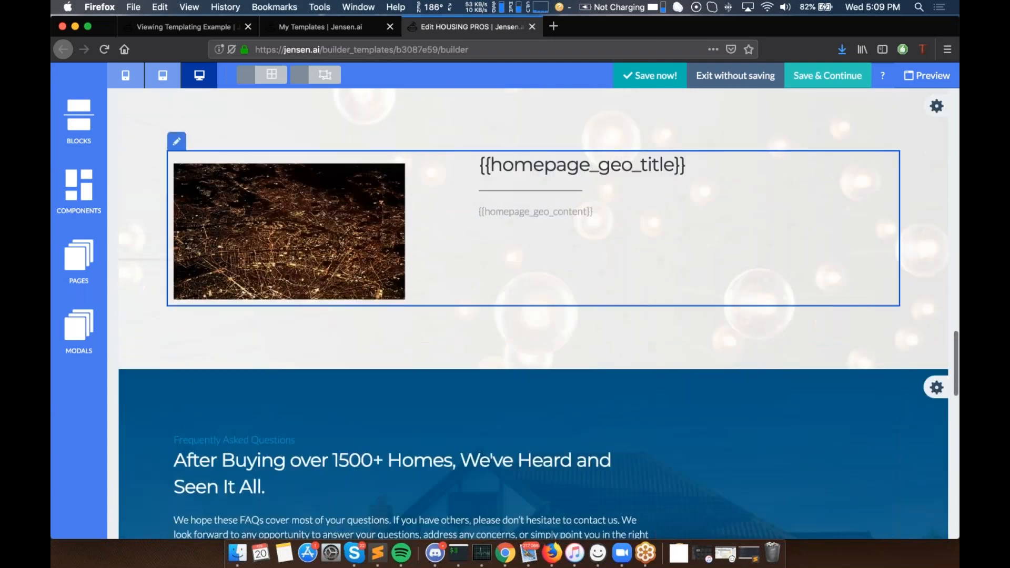
scroll(534, 314, down, 12)
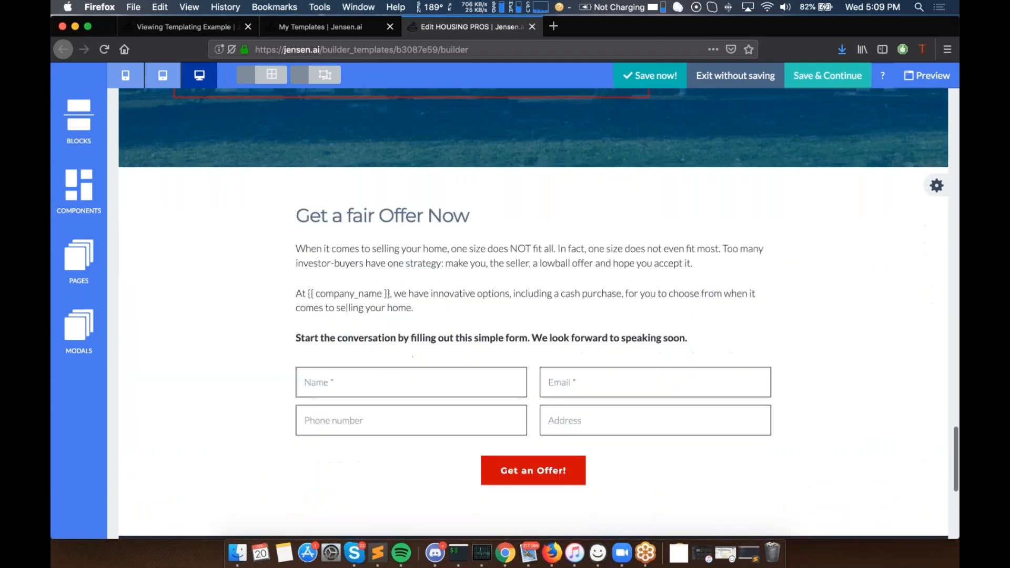
scroll(534, 315, down, 6)
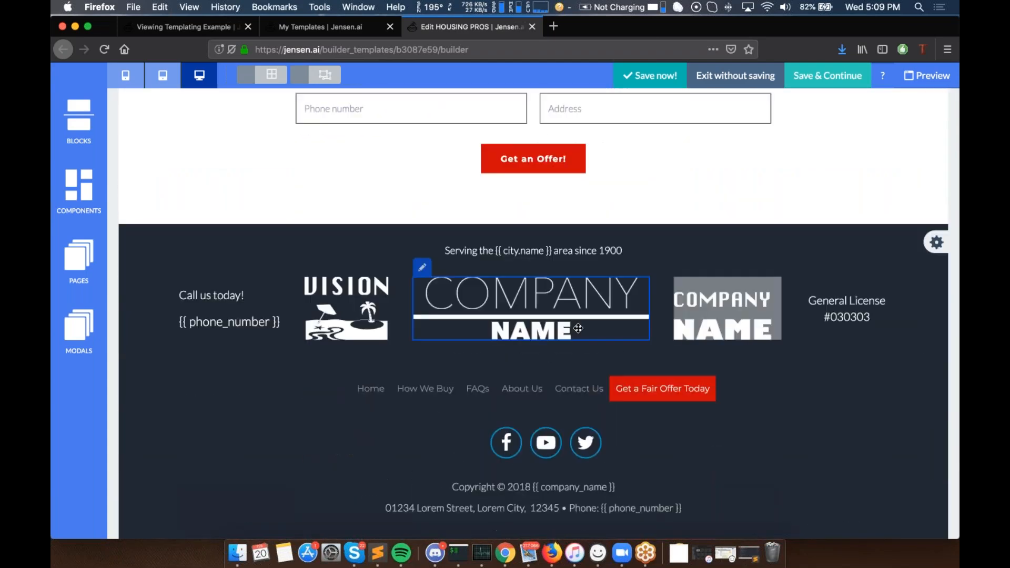
scroll(421, 274, up, 20)
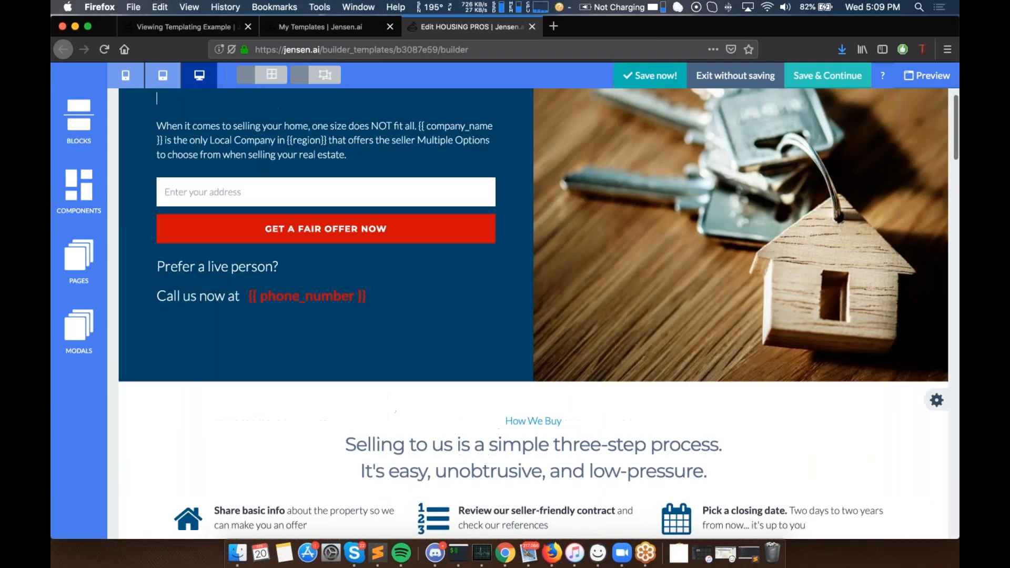
scroll(421, 274, up, 1)
Step: Open the about-us page and examine its {{about_us_text}} and {{ region }} variables and the surrounding generic content
click(79, 258)
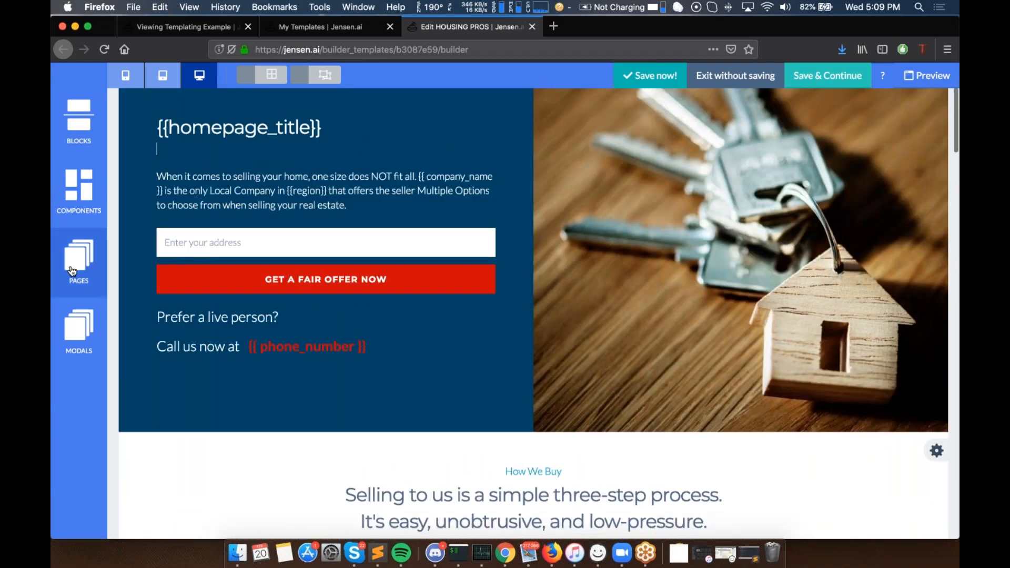
click(155, 223)
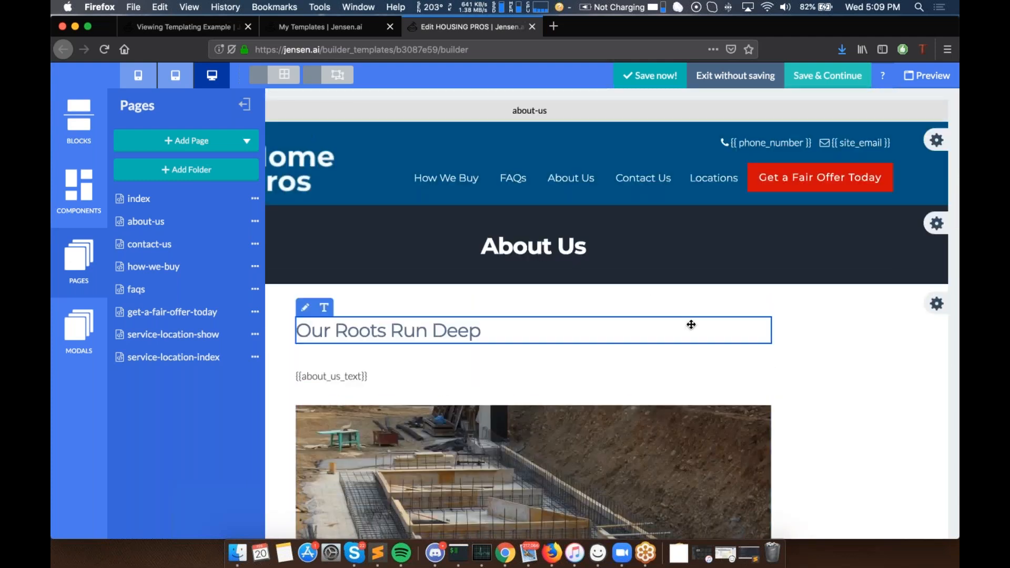
scroll(689, 325, down, 3)
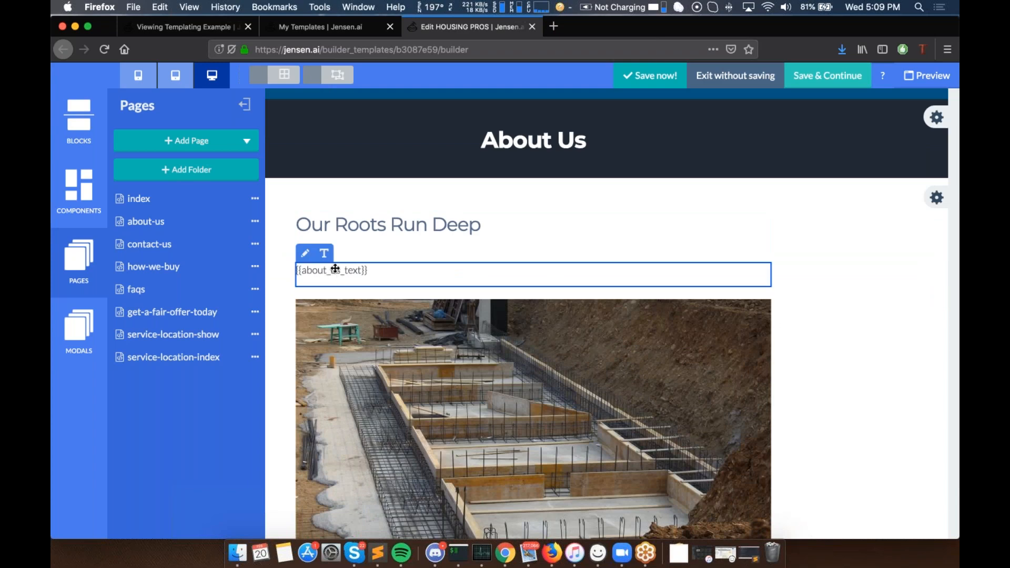
scroll(344, 276, down, 1)
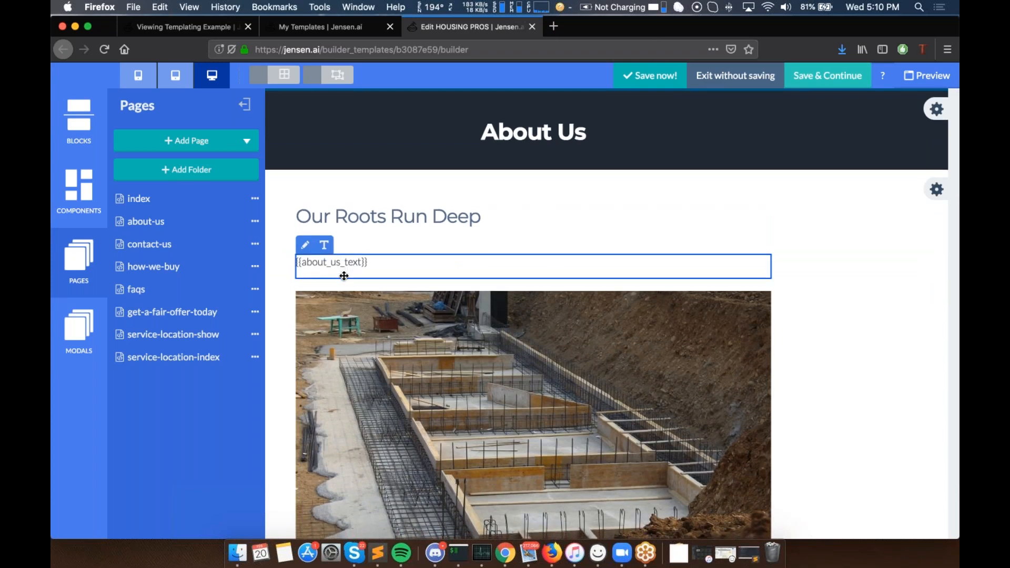
scroll(344, 276, down, 10)
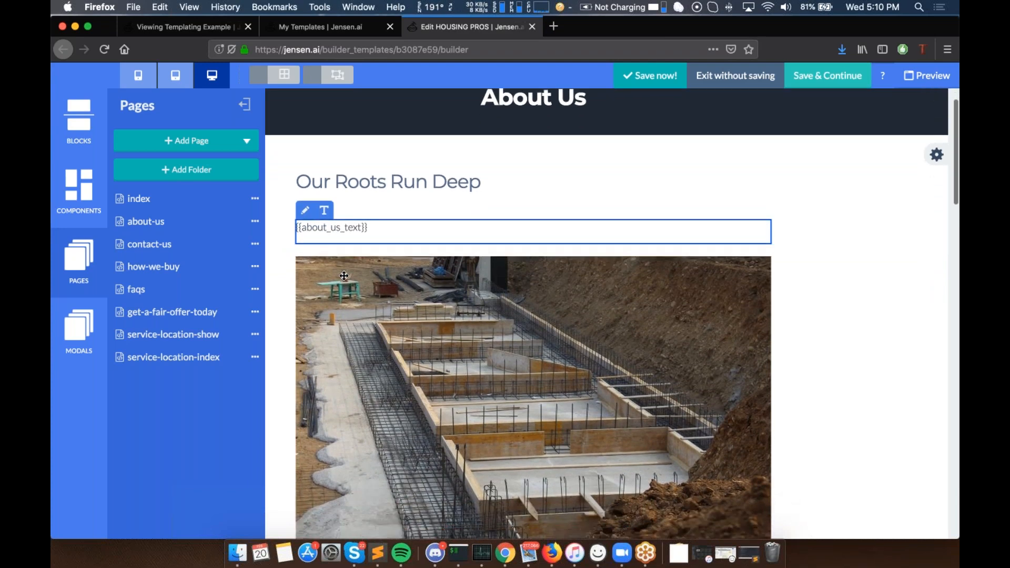
scroll(395, 334, down, 2)
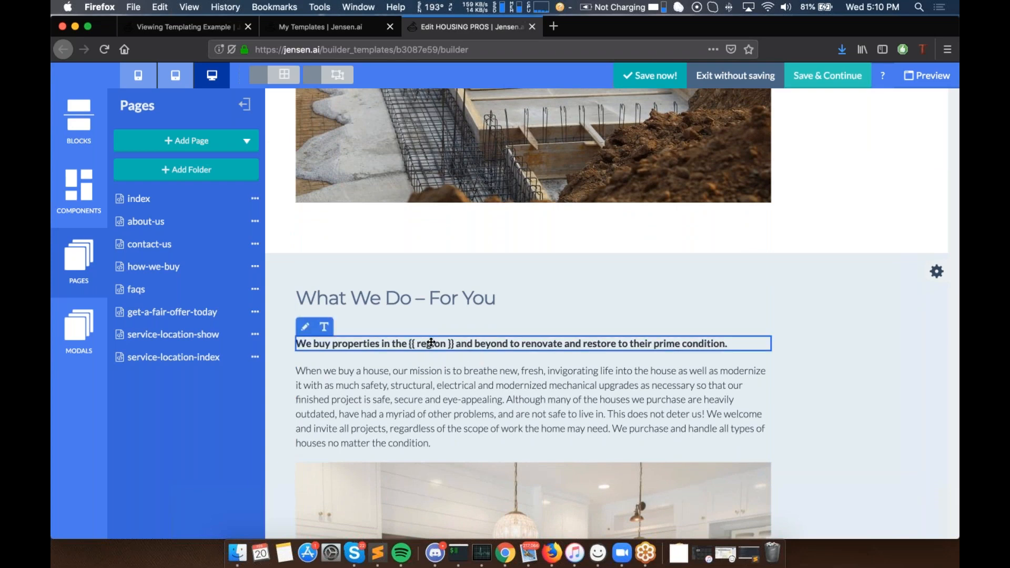
scroll(405, 357, down, 3)
scroll(404, 359, down, 6)
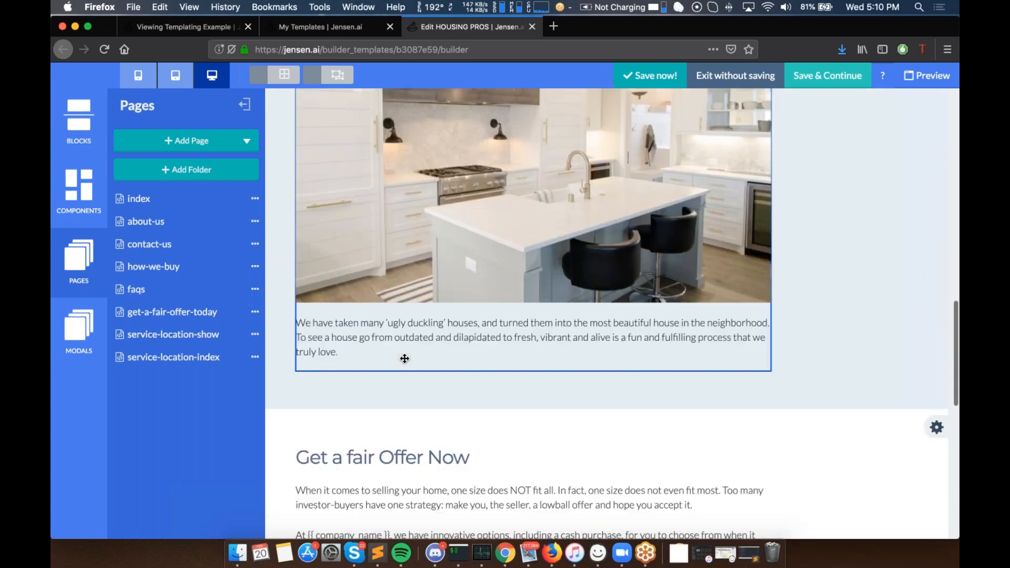
Step: View the contact-us page, and open the service-location-index page to inspect its full-width Locations block
click(159, 249)
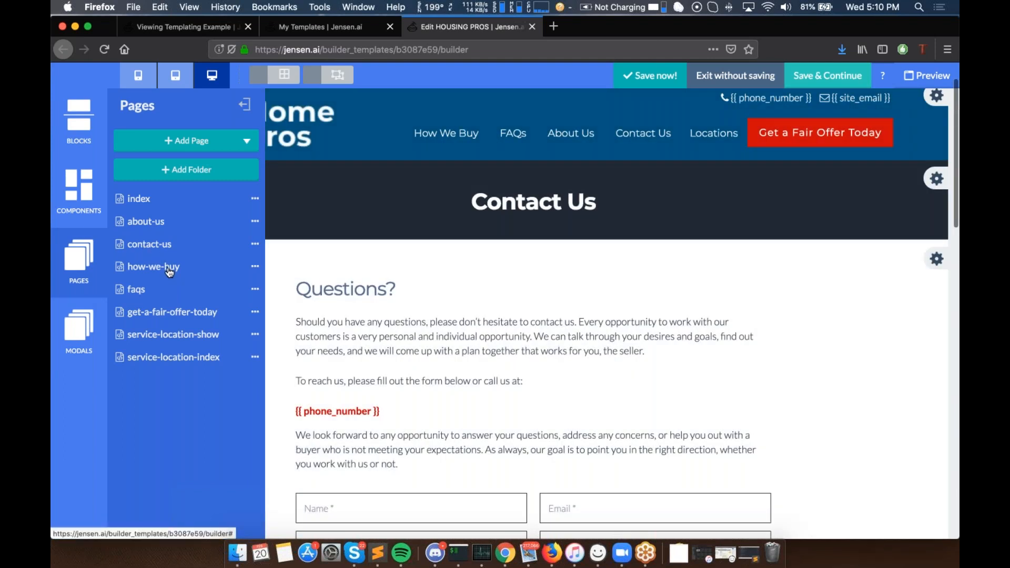
click(170, 359)
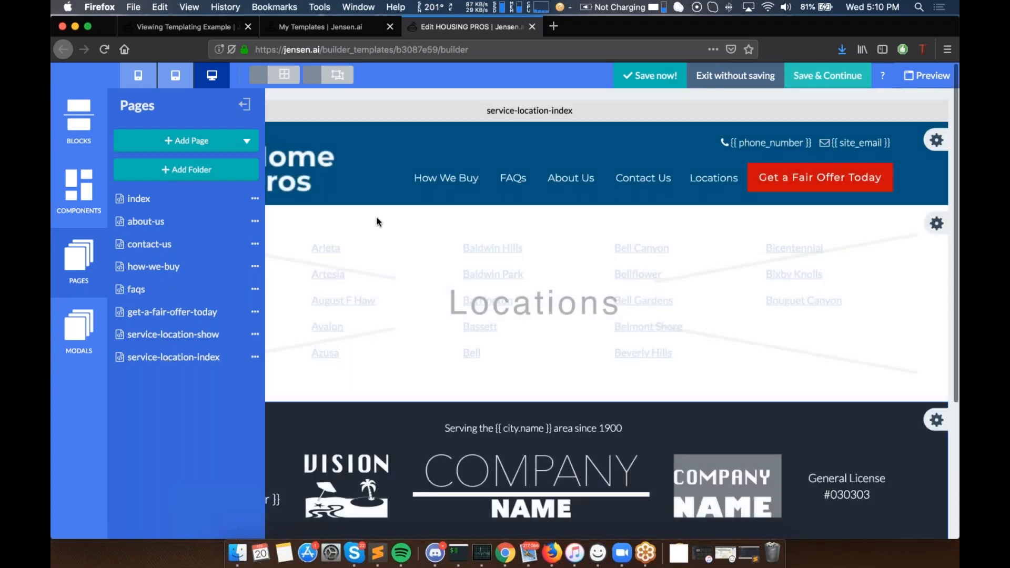
click(244, 105)
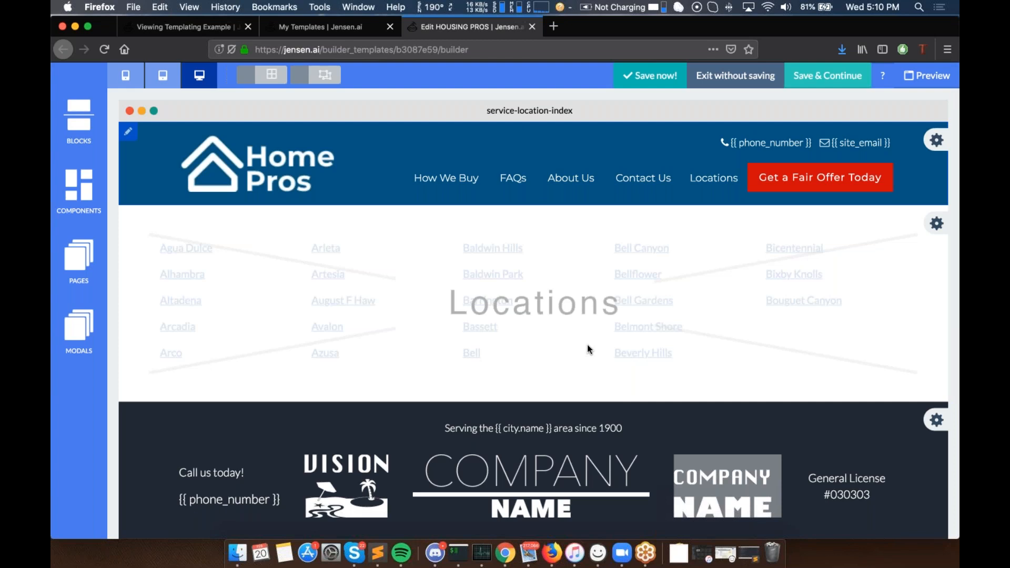
scroll(587, 344, down, 1)
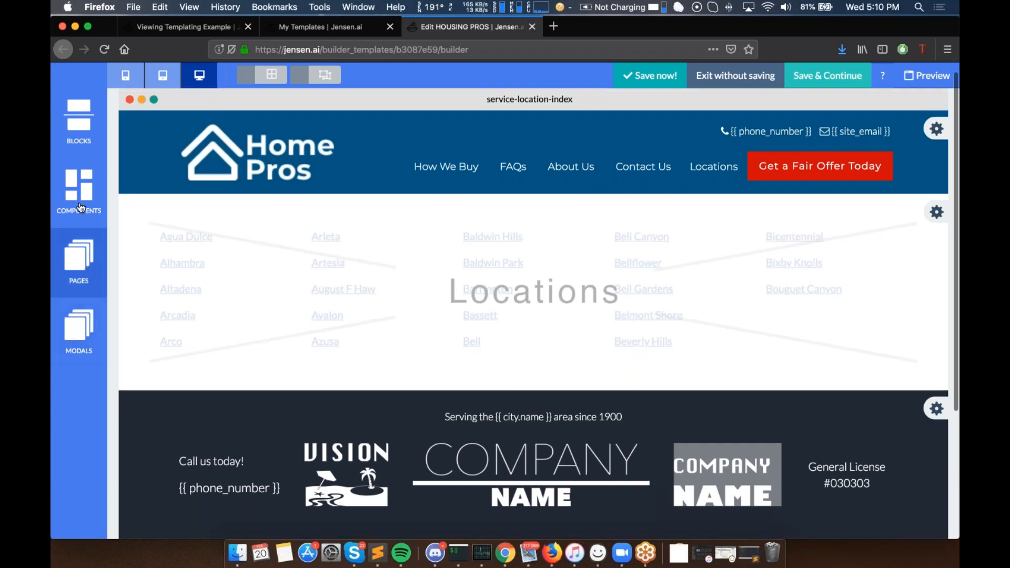
Step: Open the service-location-show page and examine its {{city.name}} heading and Location map block
click(90, 284)
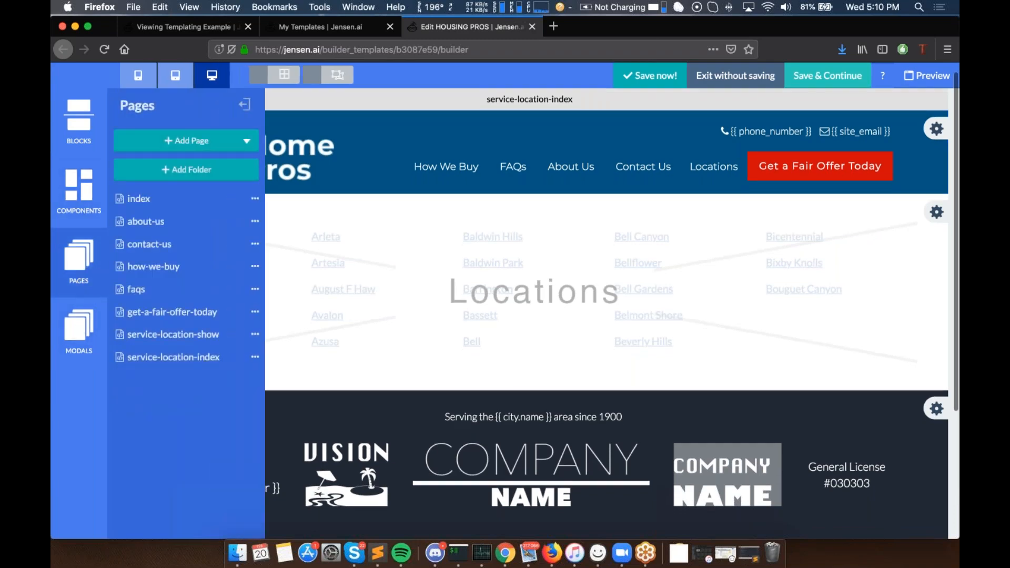
click(185, 335)
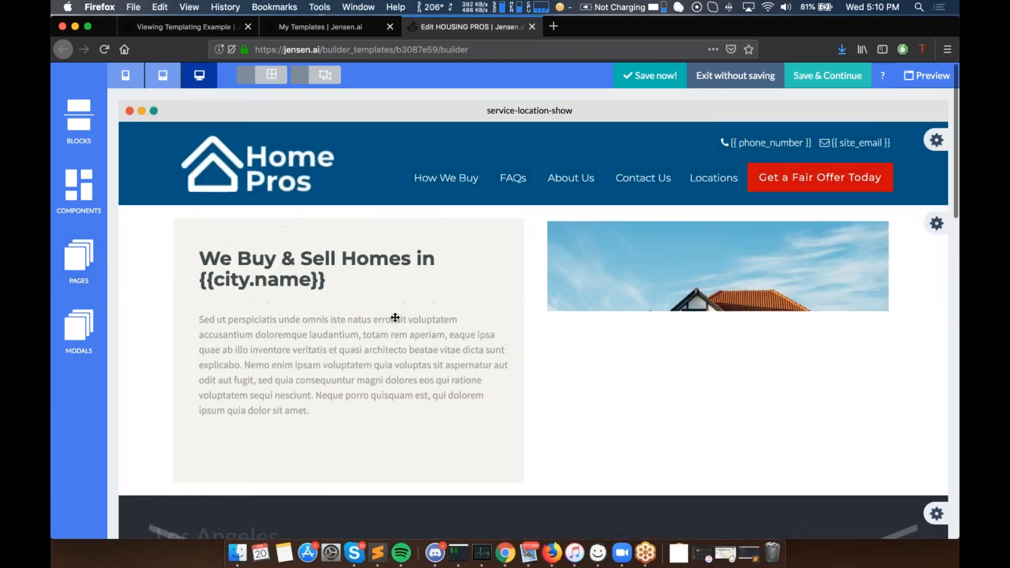
scroll(397, 318, down, 3)
scroll(424, 310, down, 10)
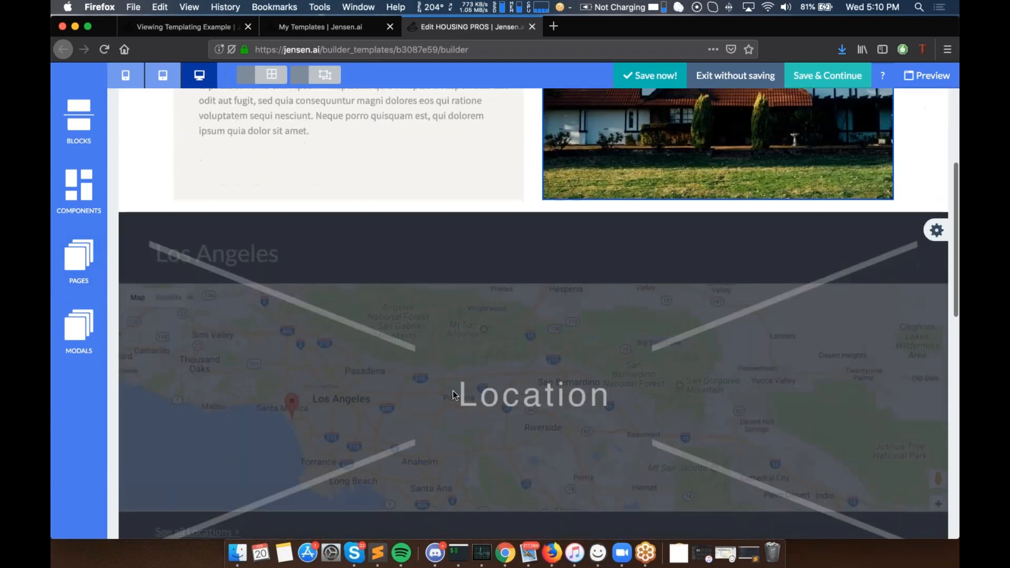
scroll(450, 357, up, 10)
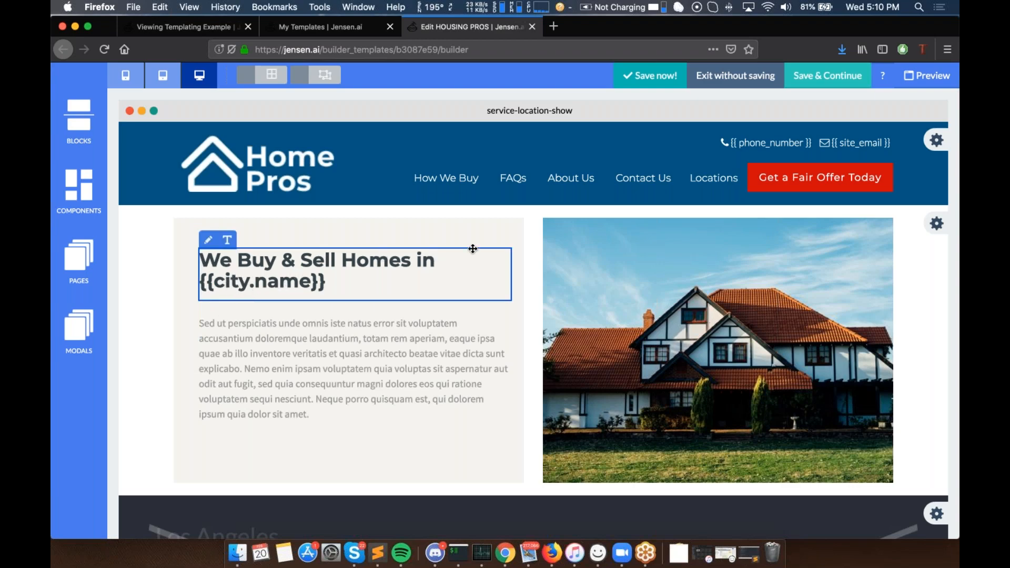
Step: Open the help list of substitution variables and highlight the city entries from city.name through city.county_url_name
click(883, 76)
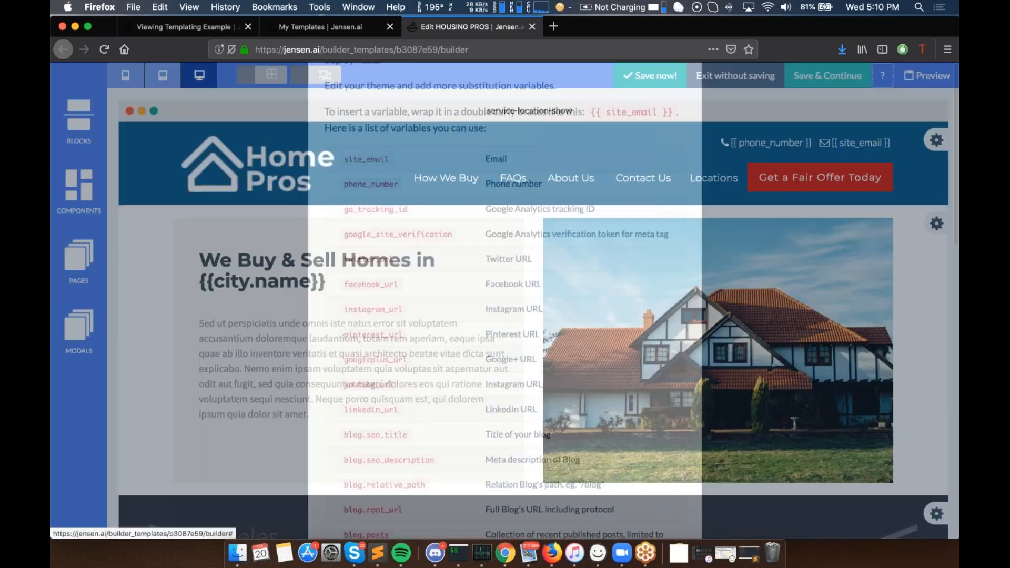
scroll(505, 300, down, 5)
scroll(383, 316, down, 10)
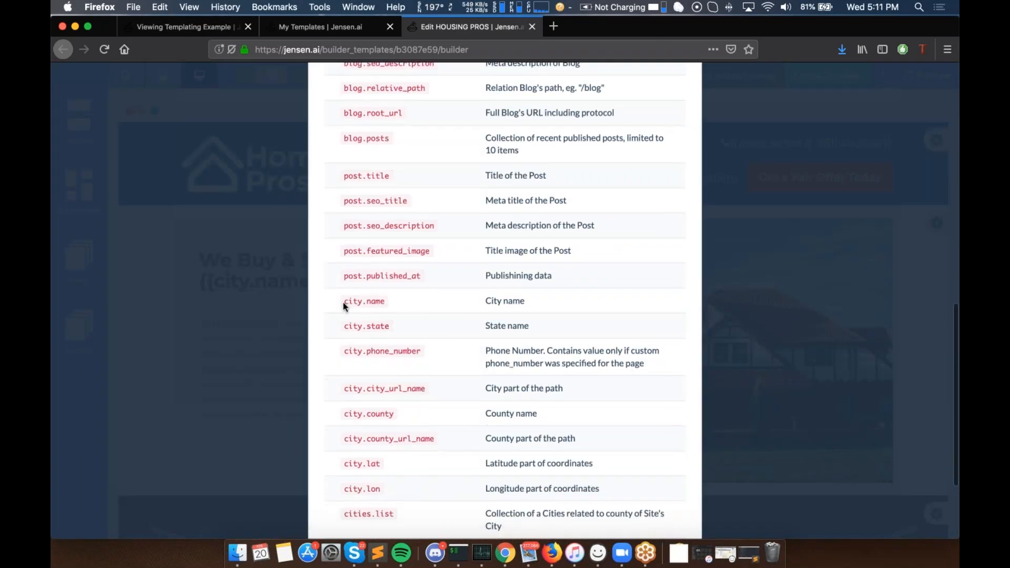
drag(344, 301, 552, 430)
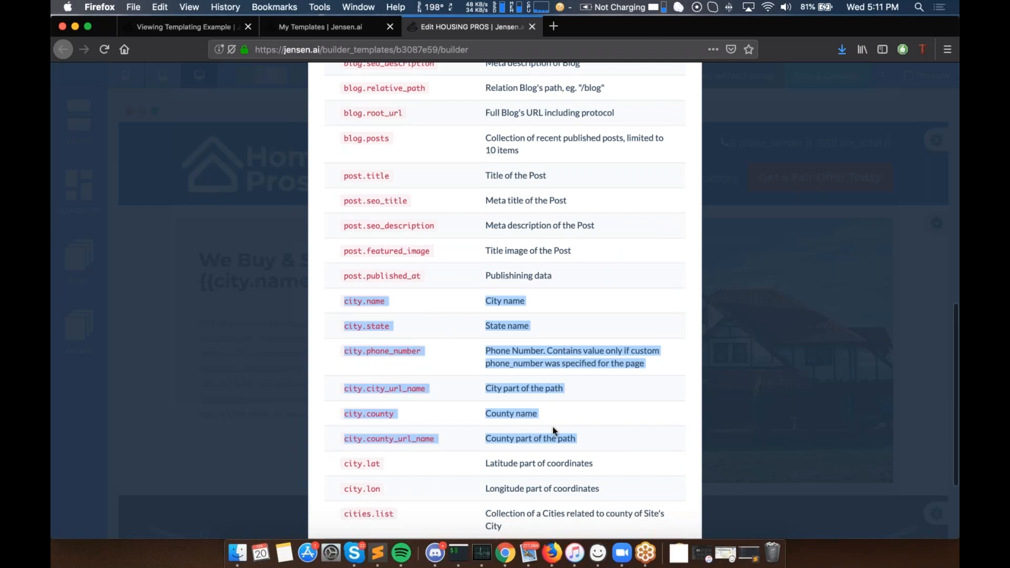
Step: Highlight the variables from city.name through city.lon in the help list, and single out the lon, county, phone_number and state entries
click(378, 497)
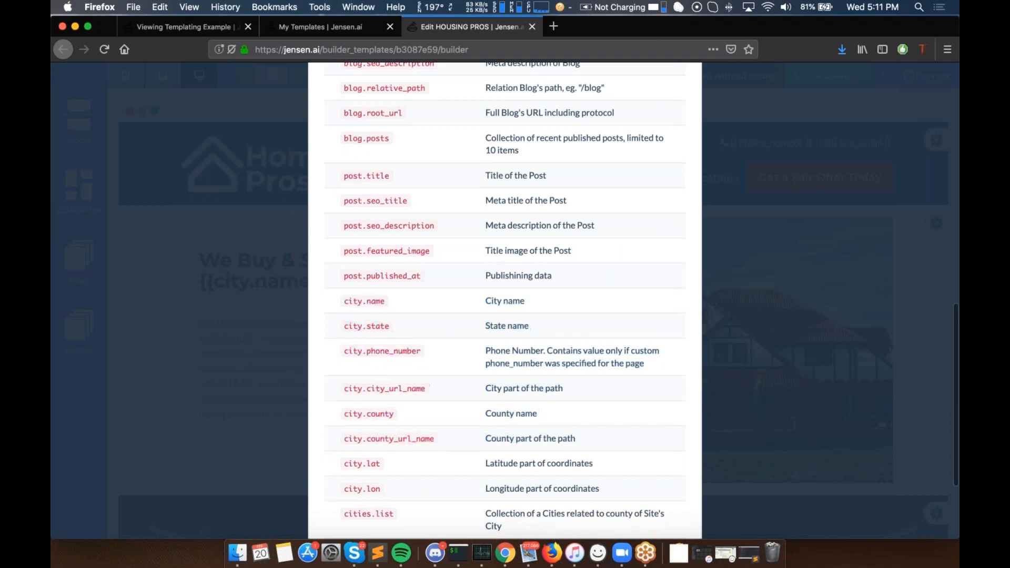
drag(348, 297, 641, 485)
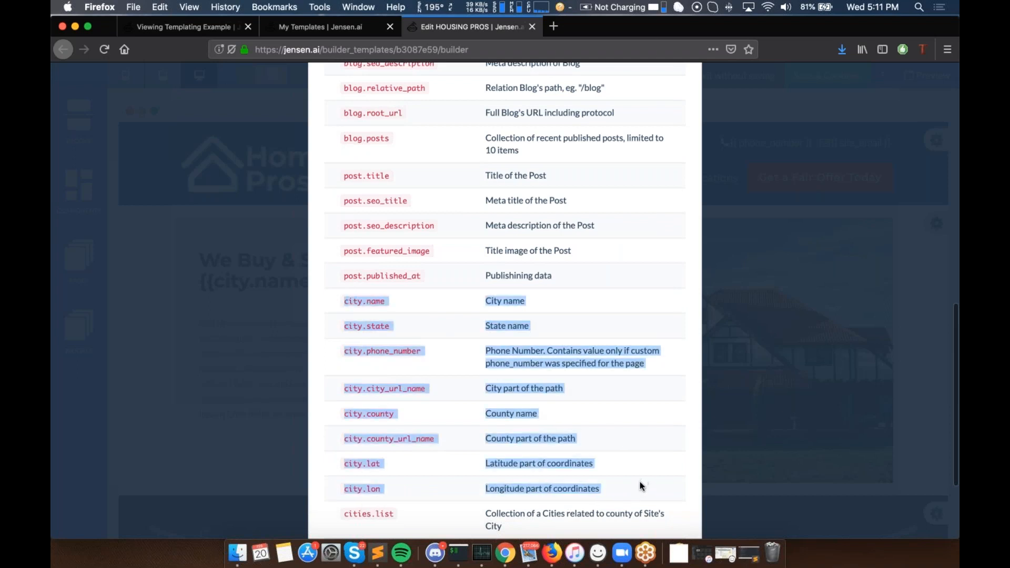
click(368, 456)
double_click(373, 489)
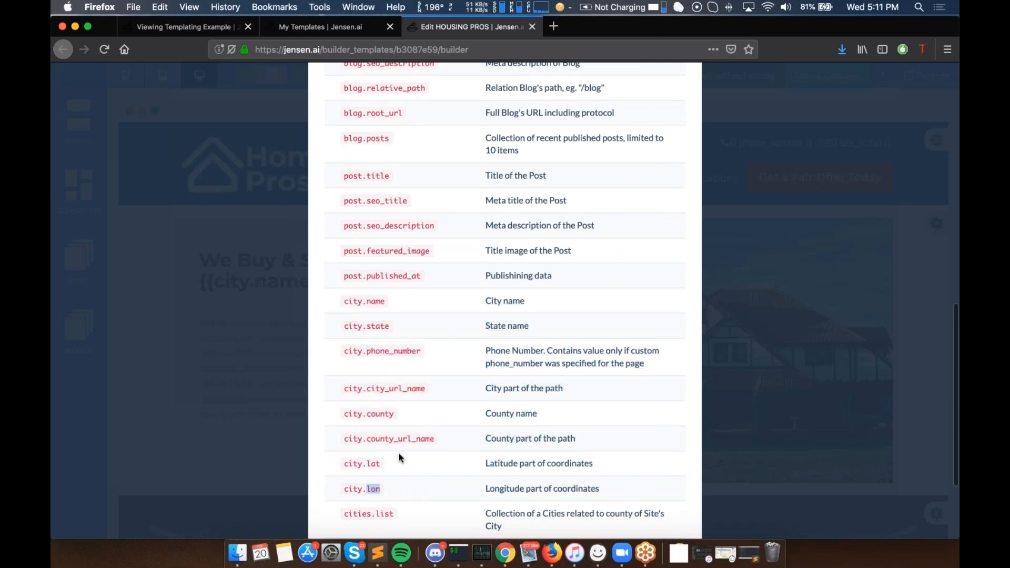
double_click(406, 440)
double_click(377, 414)
double_click(395, 351)
double_click(370, 326)
Step: Close the substitution variable list and look through the service-location-show page from header to footer
click(285, 337)
scroll(284, 337, down, 10)
scroll(623, 287, down, 5)
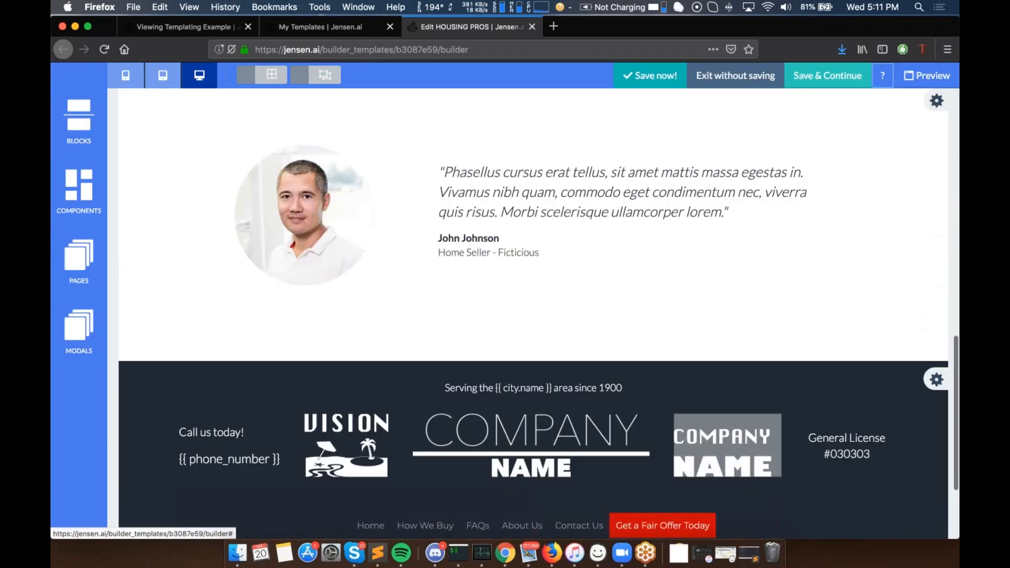
scroll(623, 287, up, 15)
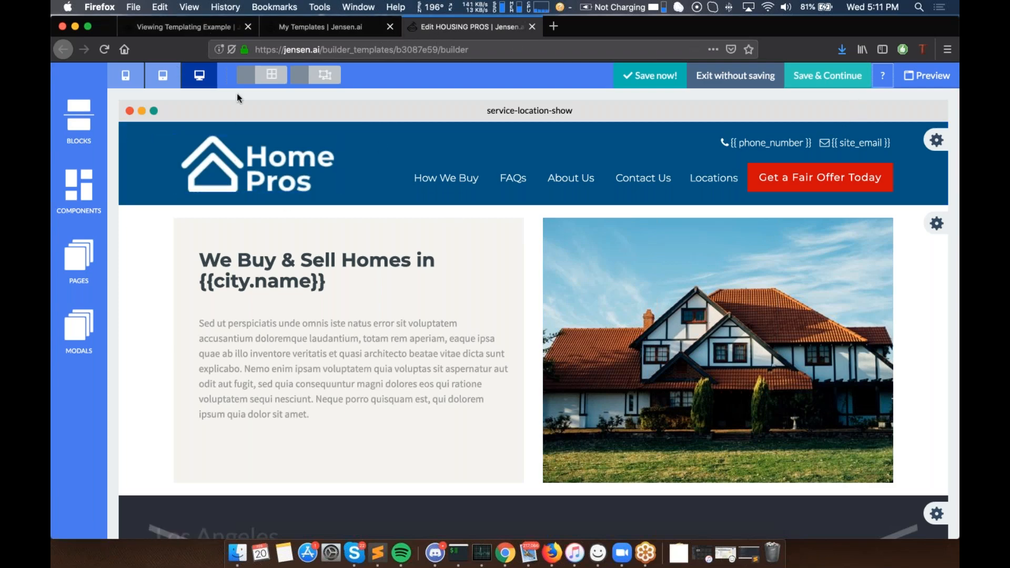
Step: Switch to the Templating Example campaign and open its newyorkhousepros.com and socalhousepros.com sites in separate new tabs
click(195, 28)
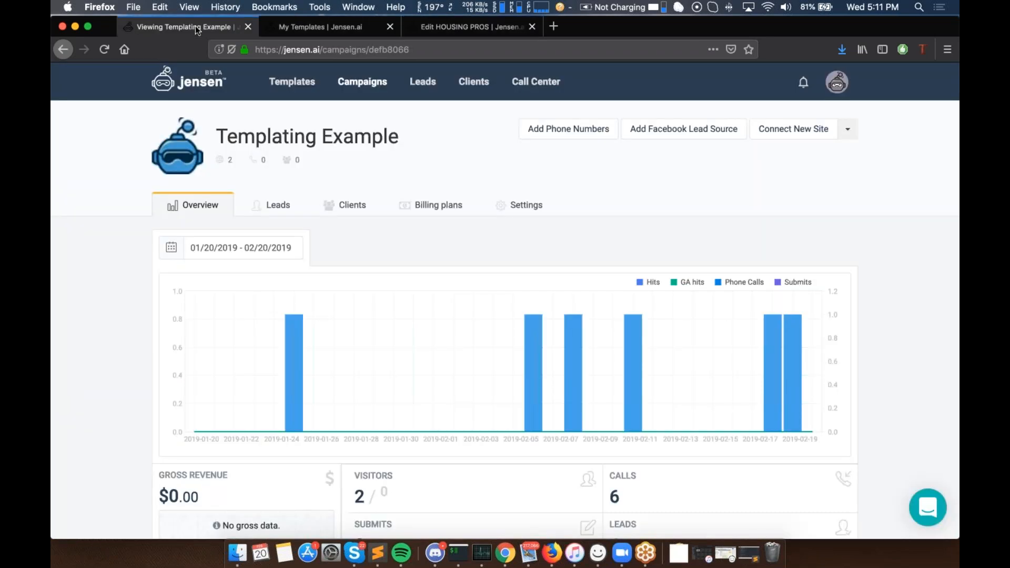
scroll(342, 212, down, 5)
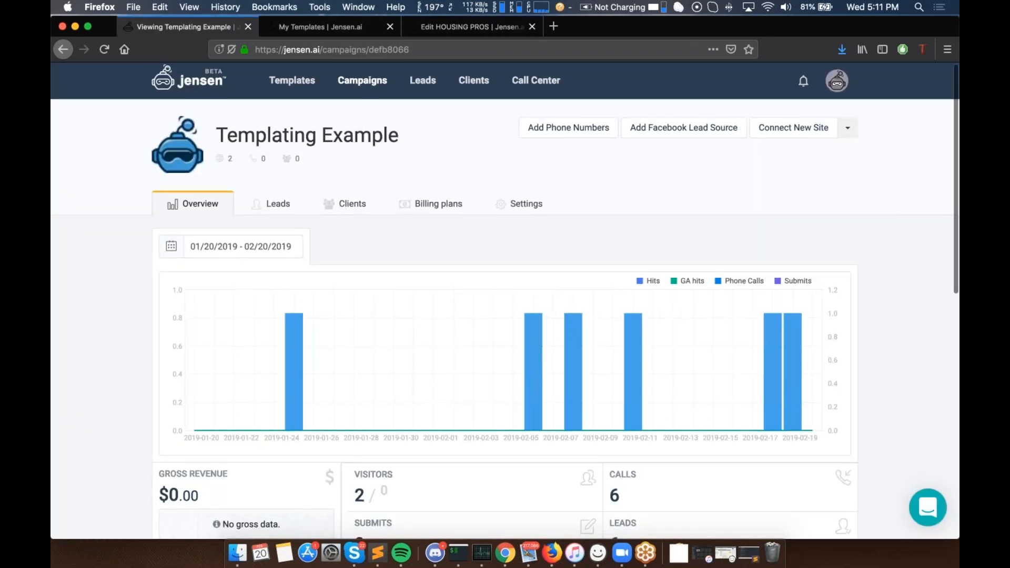
scroll(269, 370, down, 3)
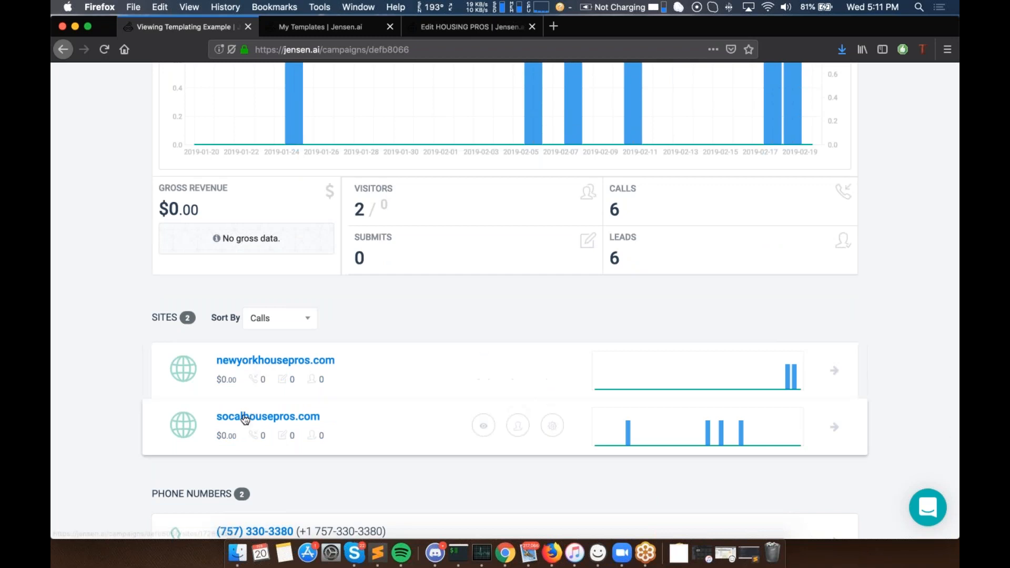
super+click(279, 417)
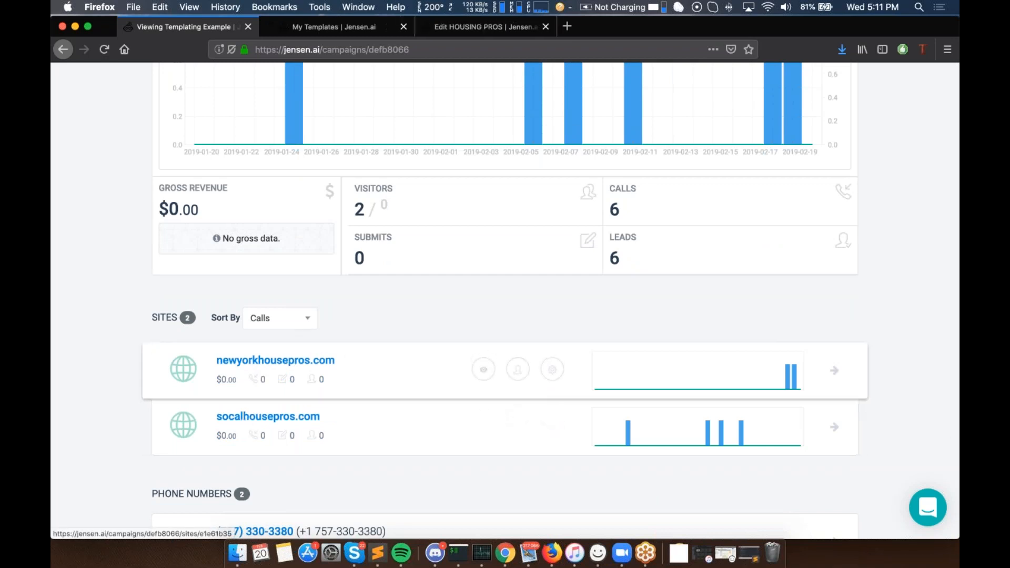
super+click(285, 421)
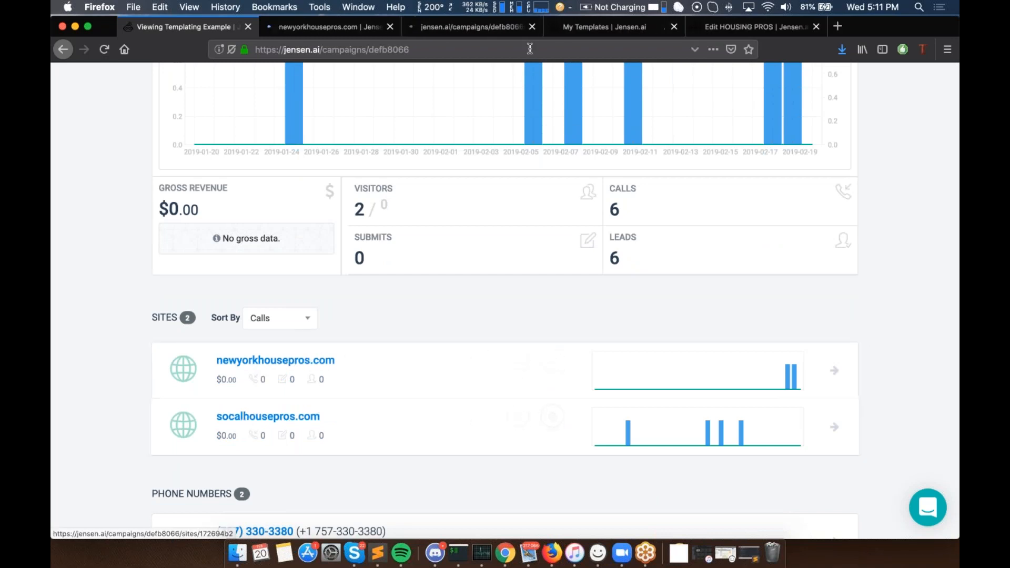
Step: View the newyorkhousepros.com site overview and highlight its assigned template
click(318, 31)
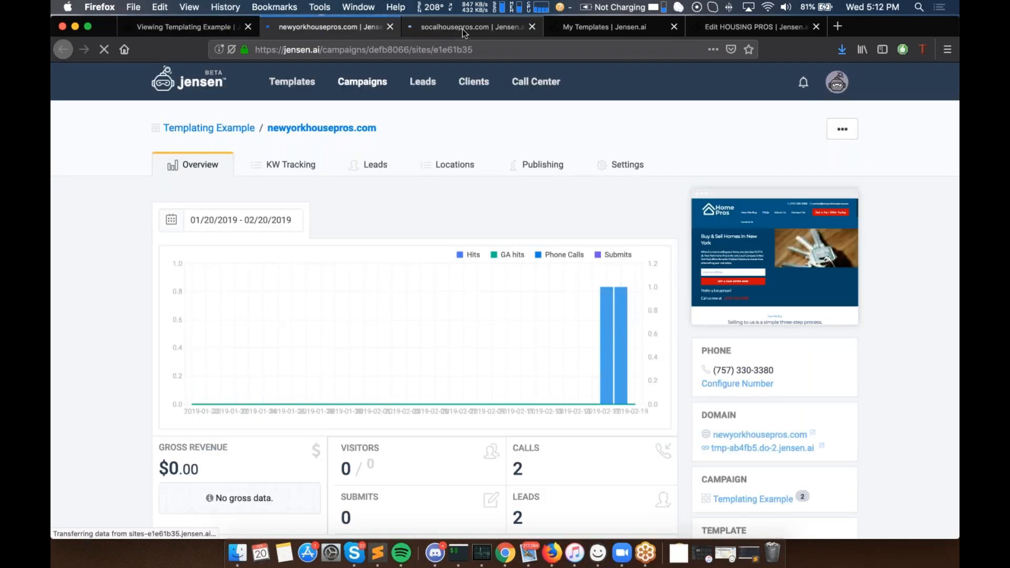
click(432, 27)
click(354, 30)
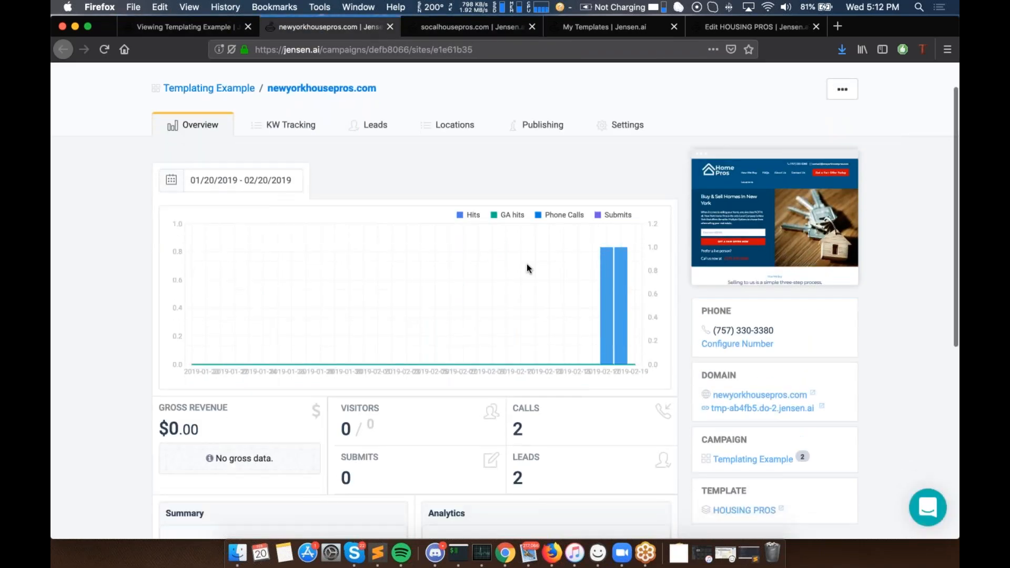
scroll(526, 264, down, 5)
drag(702, 344, 783, 369)
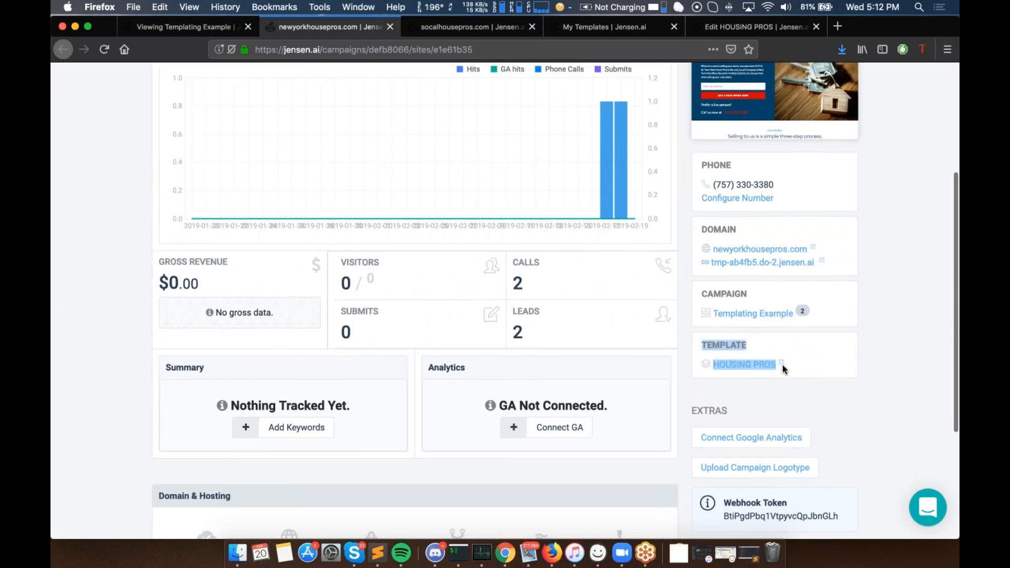
Step: View the socalhousepros.com site overview and highlight its assigned template
key(ctrl+Tab)
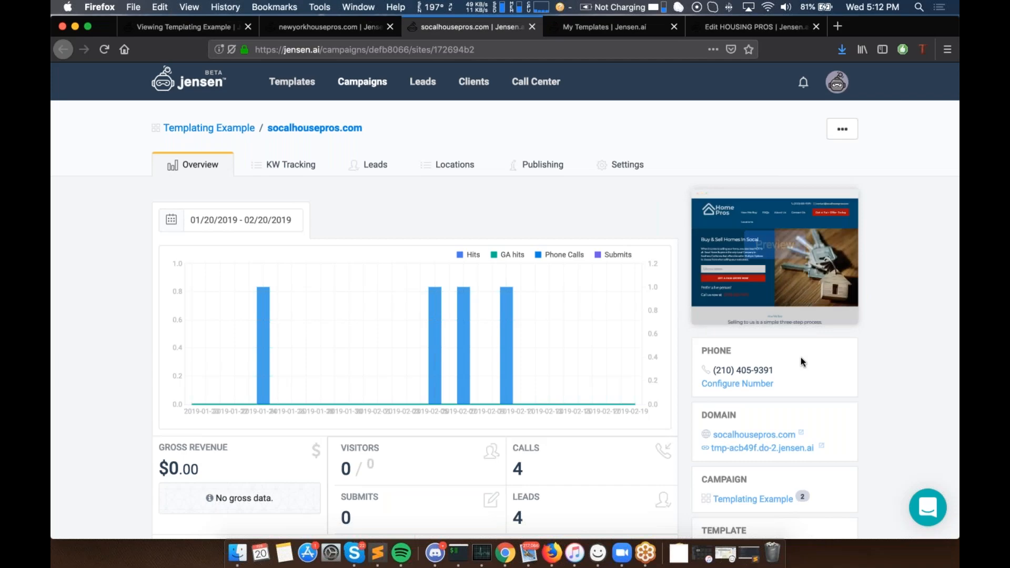
scroll(801, 362, down, 5)
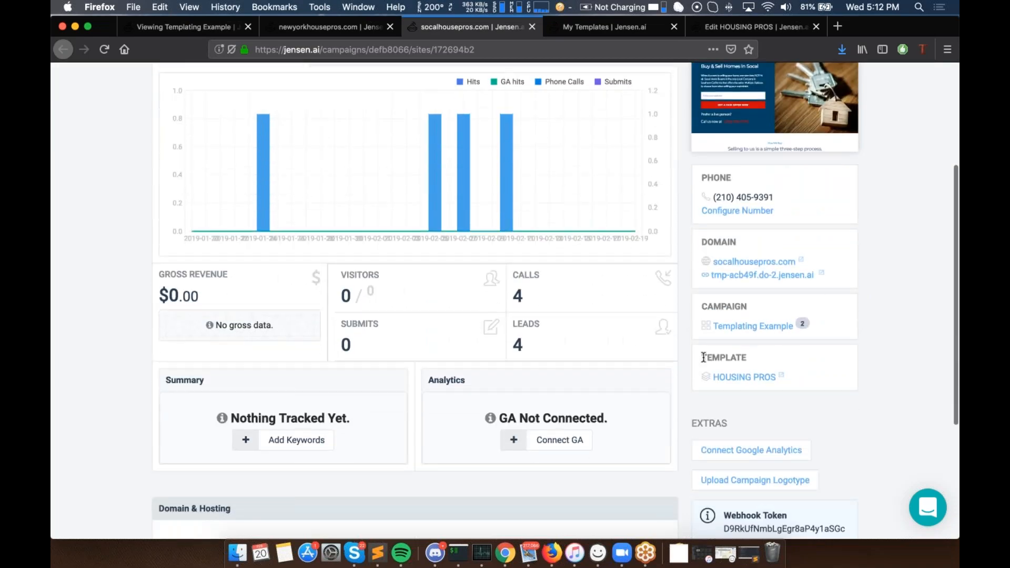
drag(704, 358, 774, 381)
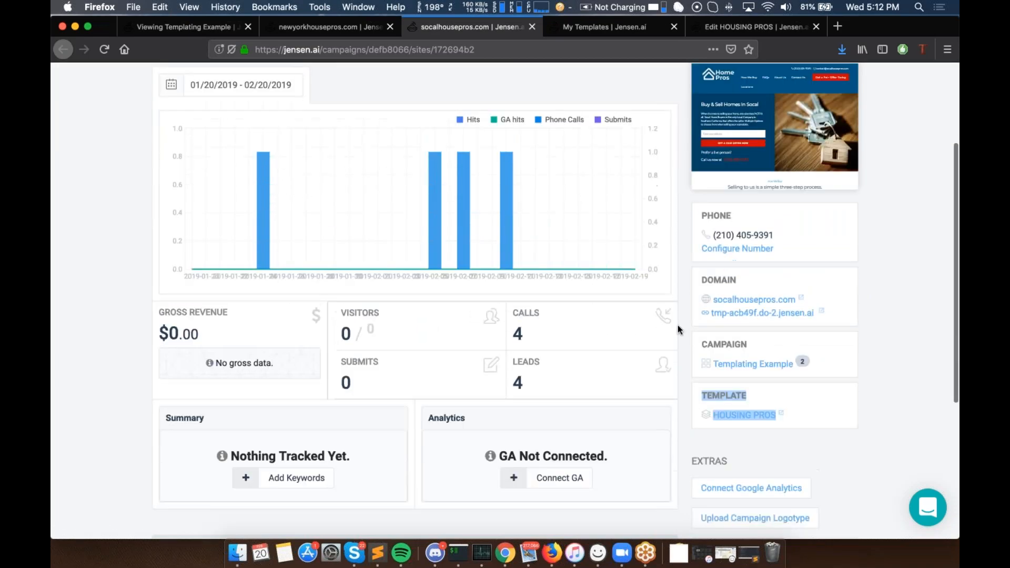
Step: Open the live socalhousepros.com and newyorkhousepros.com domains in new tabs, and place the New York tab beside the Socal one
scroll(677, 326, up, 5)
scroll(665, 309, down, 3)
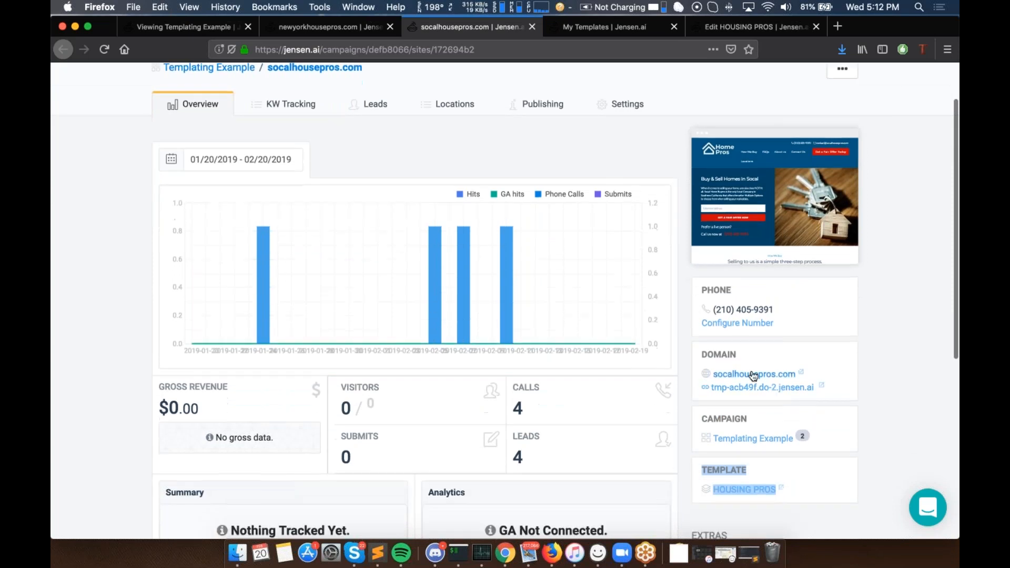
super+click(774, 375)
key(ctrl+shift+Tab)
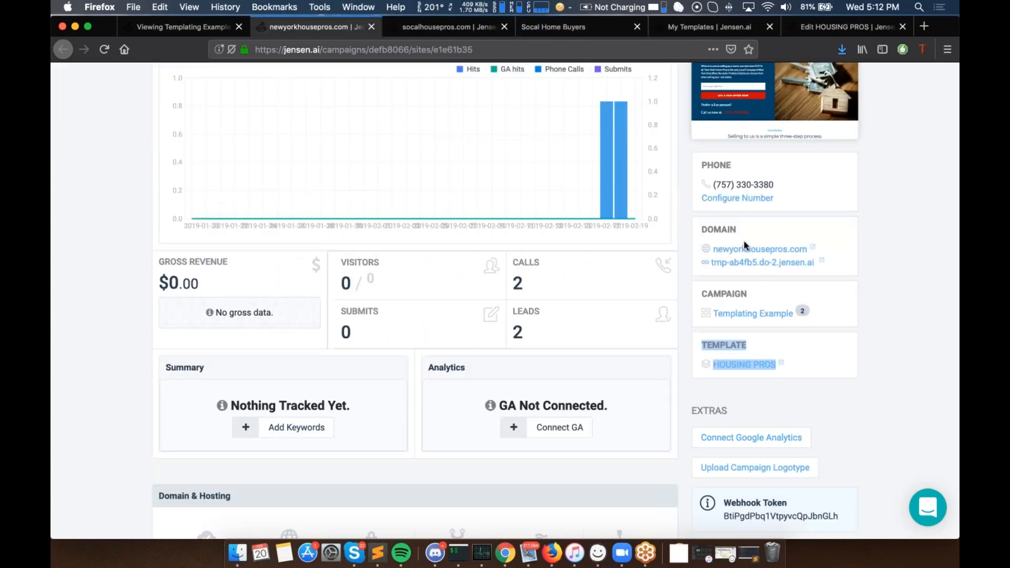
super+click(748, 252)
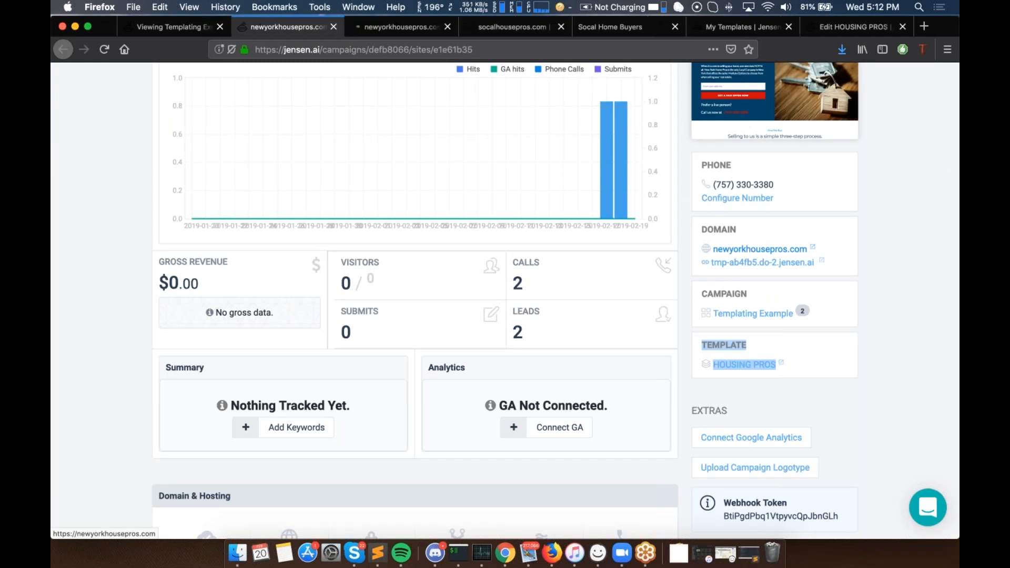
drag(401, 26, 517, 26)
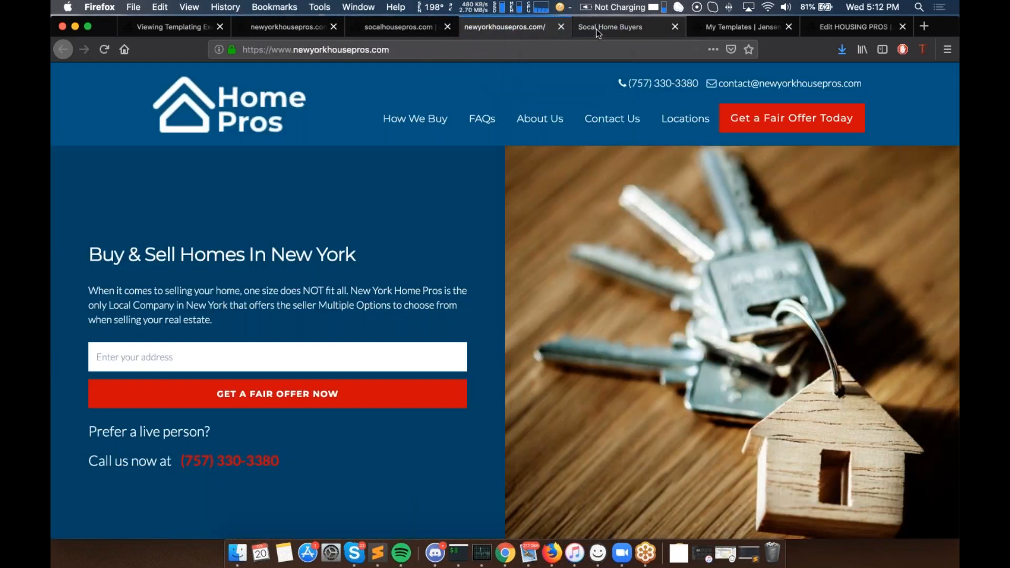
Step: Compare the two live homepages and highlight the newyorkhousepros.com domain in the New York page's address
click(595, 30)
click(513, 31)
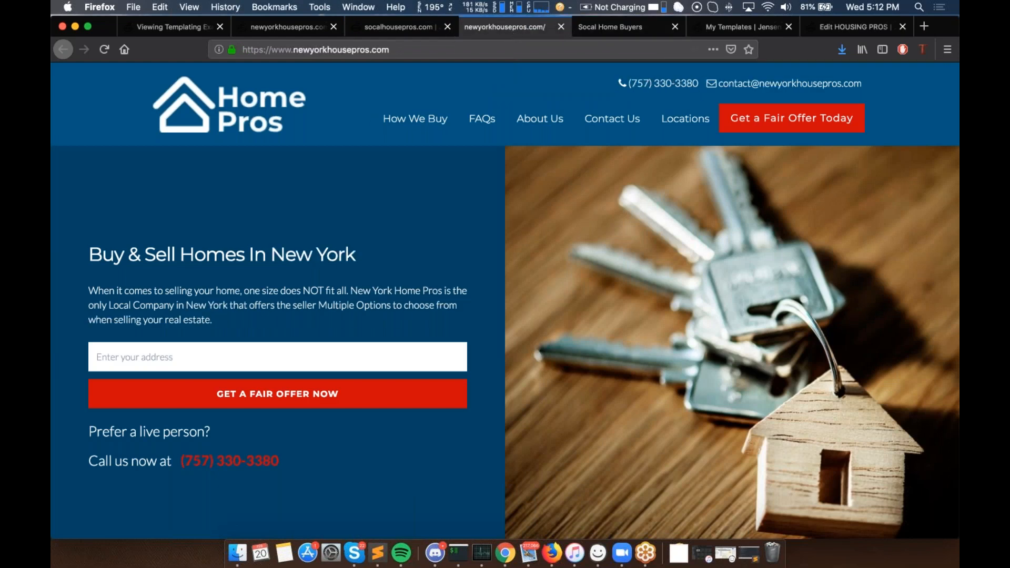
drag(296, 47, 391, 55)
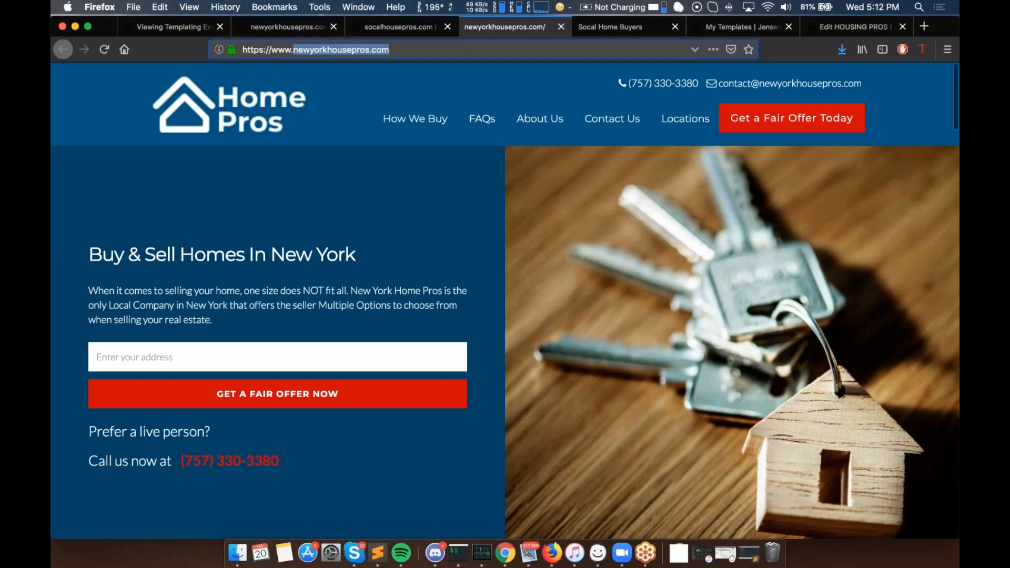
scroll(505, 300, down, 5)
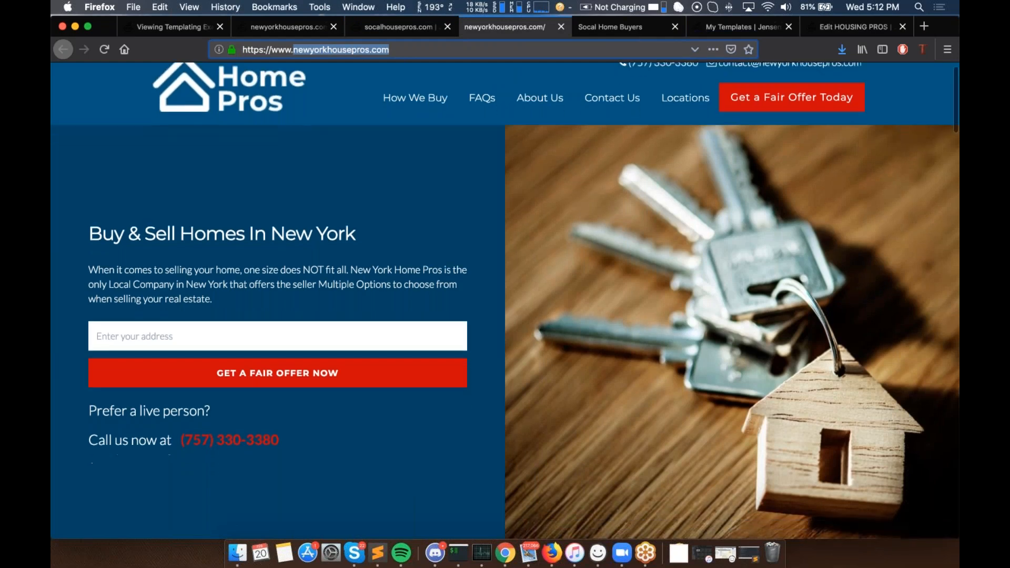
scroll(505, 300, up, 5)
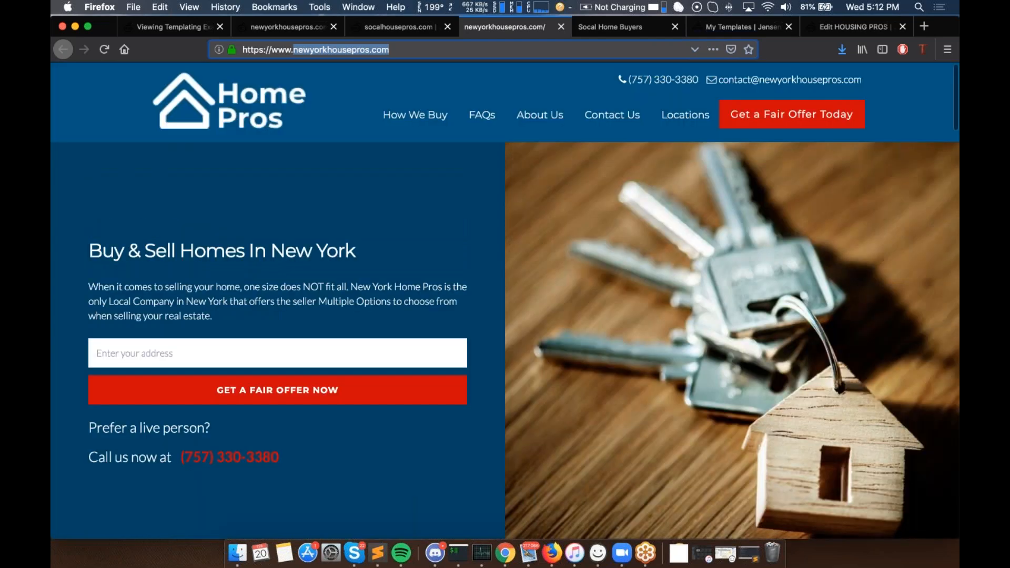
Step: View the live Socal homepage, highlight its "Buy & Sell Homes In Socal" heading, and compare it with the New York homepage
click(608, 30)
click(309, 49)
drag(79, 256, 315, 256)
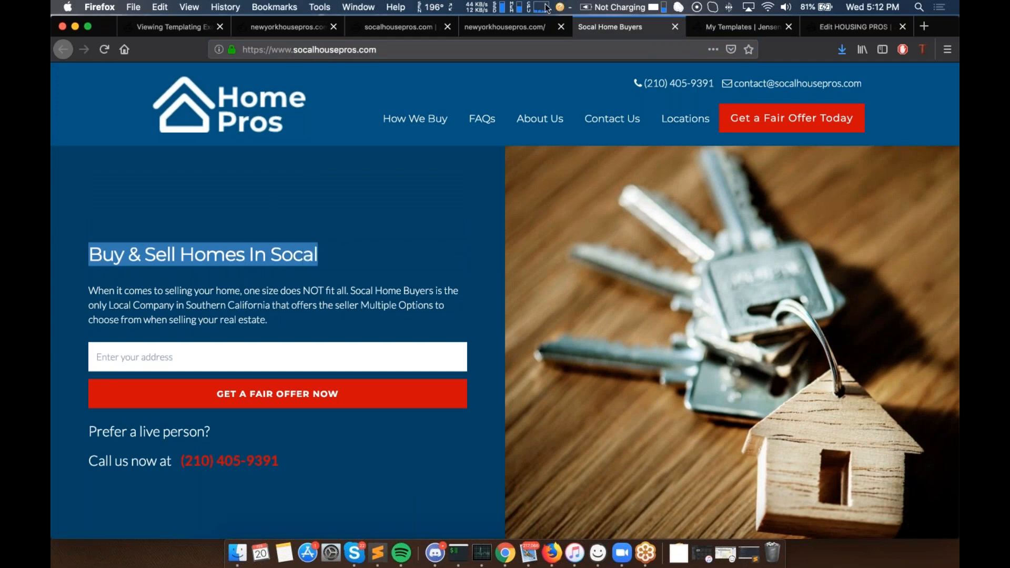
click(507, 32)
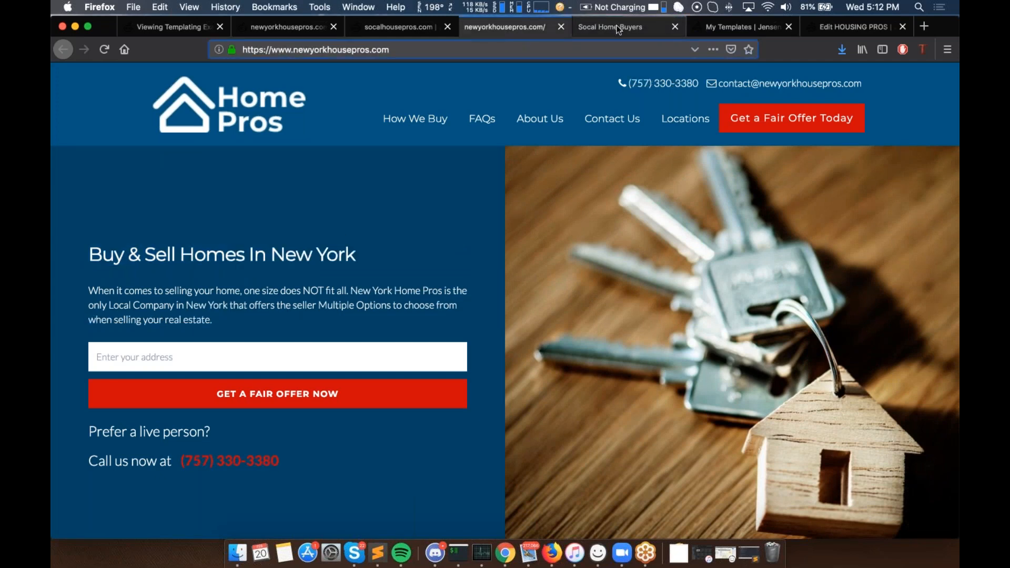
Step: Return to the Templating Example campaign and review its overview and site list
click(170, 28)
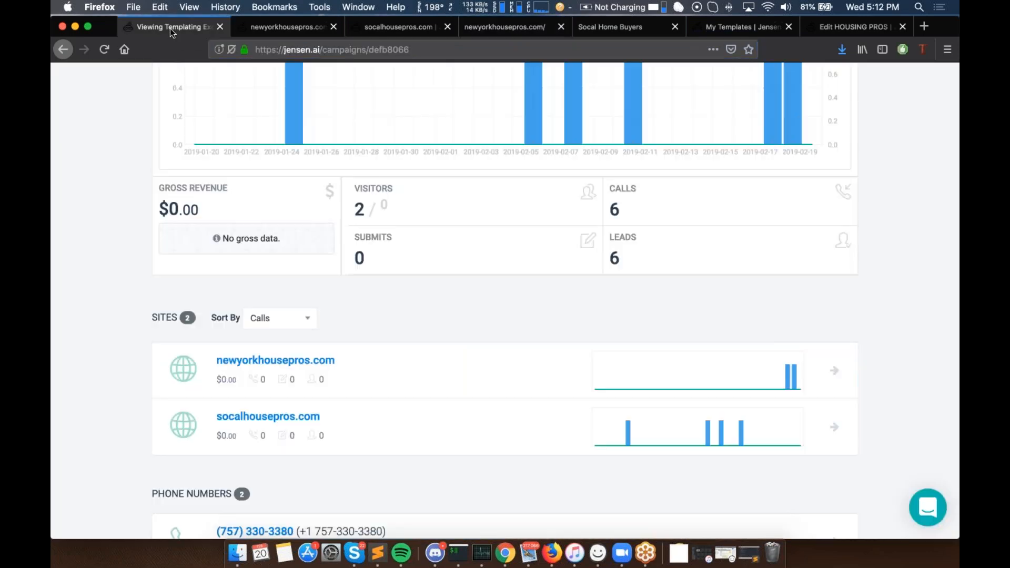
scroll(554, 304, up, 5)
scroll(554, 303, down, 3)
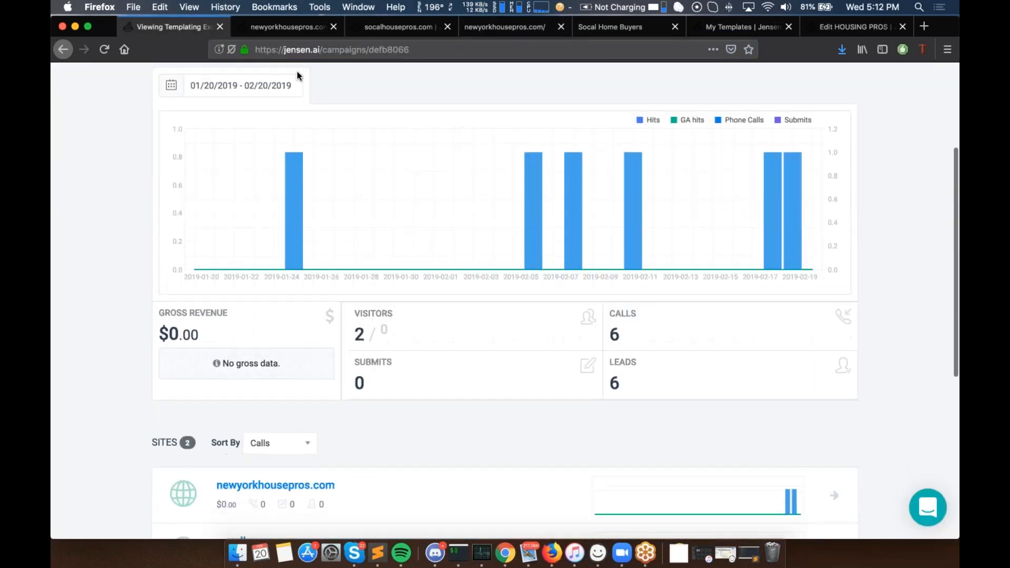
Step: Open the Variables settings of the newyorkhousepros.com site and examine its theme substitution variables
click(278, 29)
scroll(517, 179, up, 5)
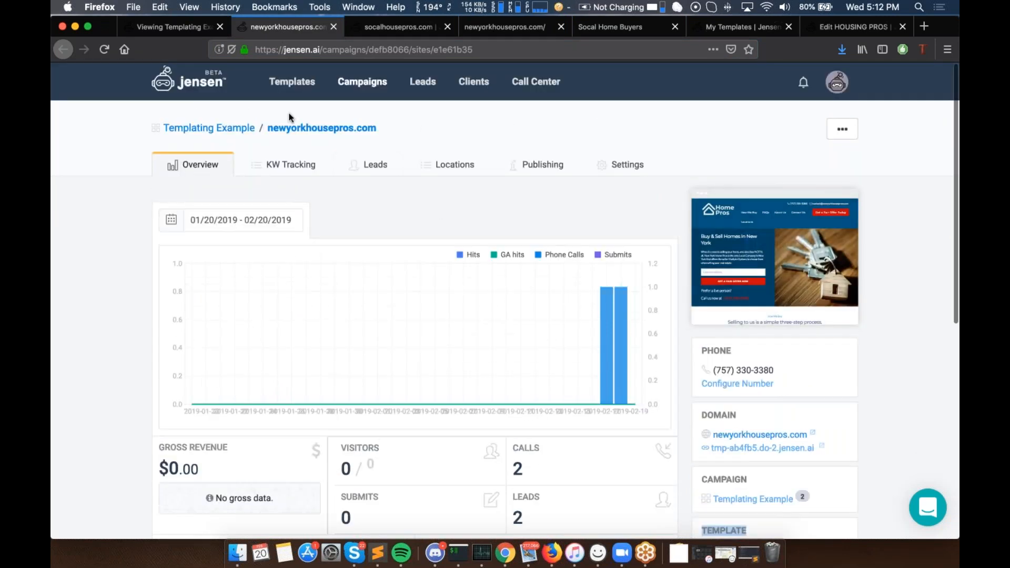
triple_click(406, 128)
click(608, 152)
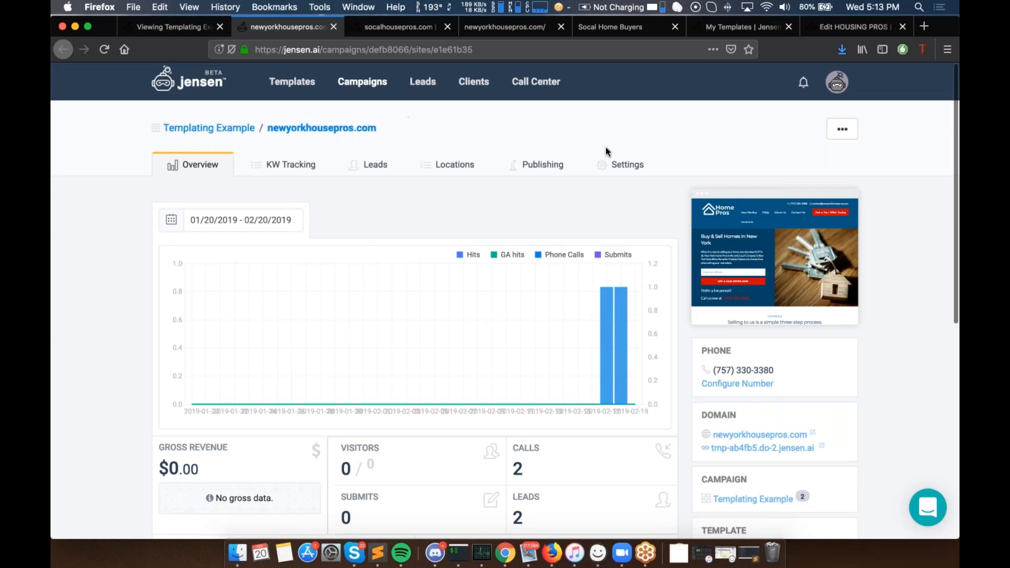
click(619, 165)
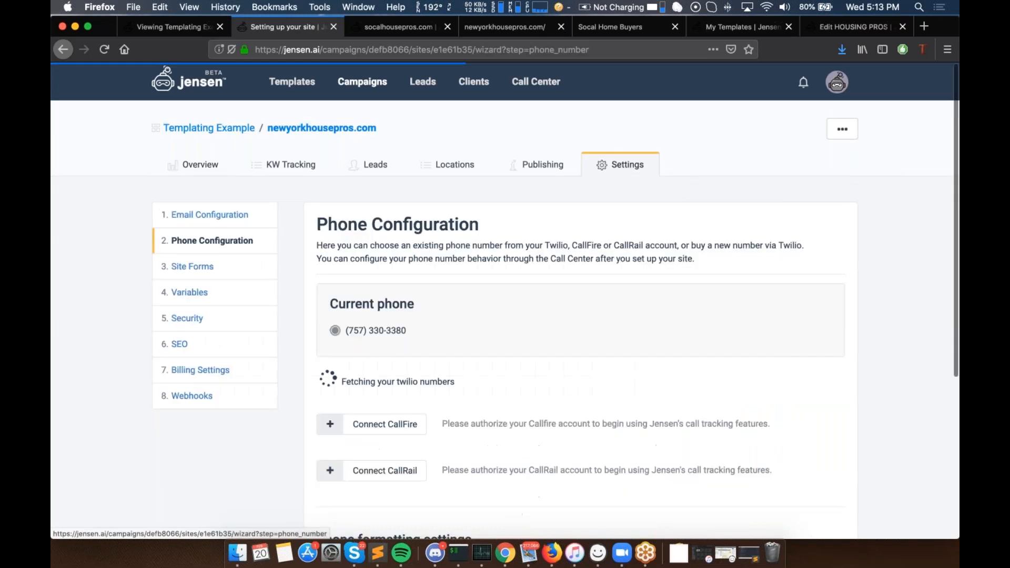
click(196, 296)
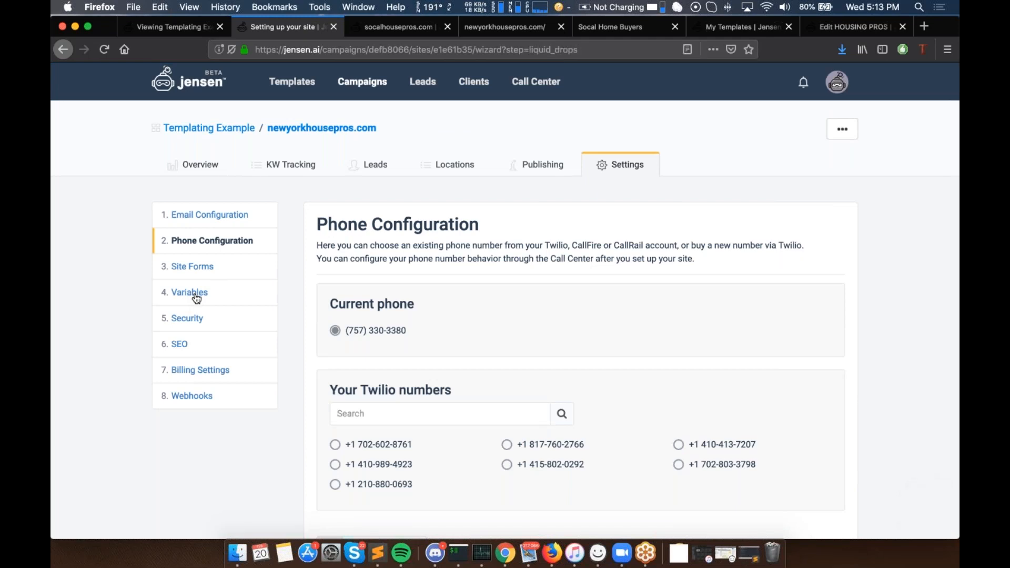
scroll(505, 300, down, 2)
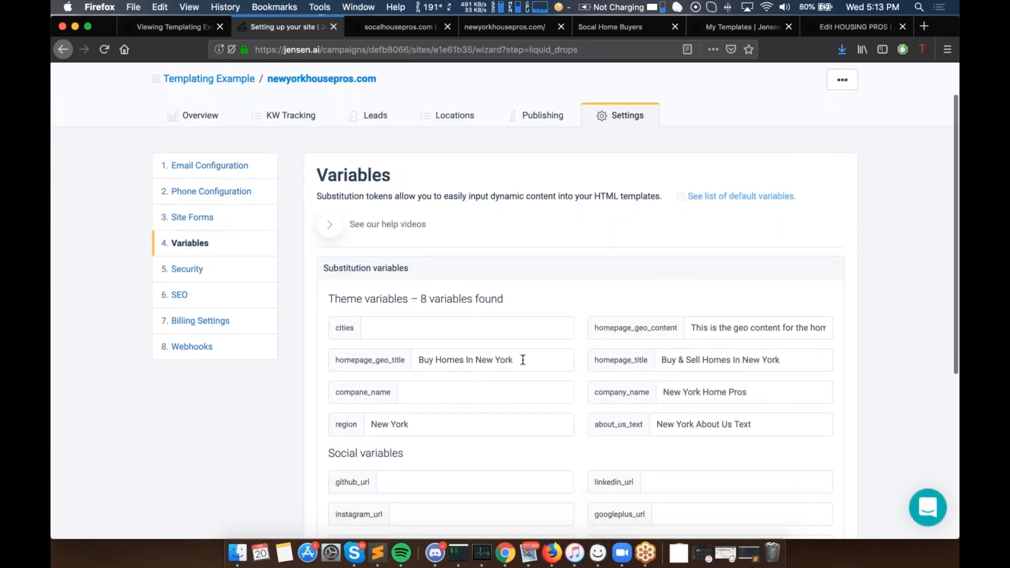
scroll(523, 360, down, 1)
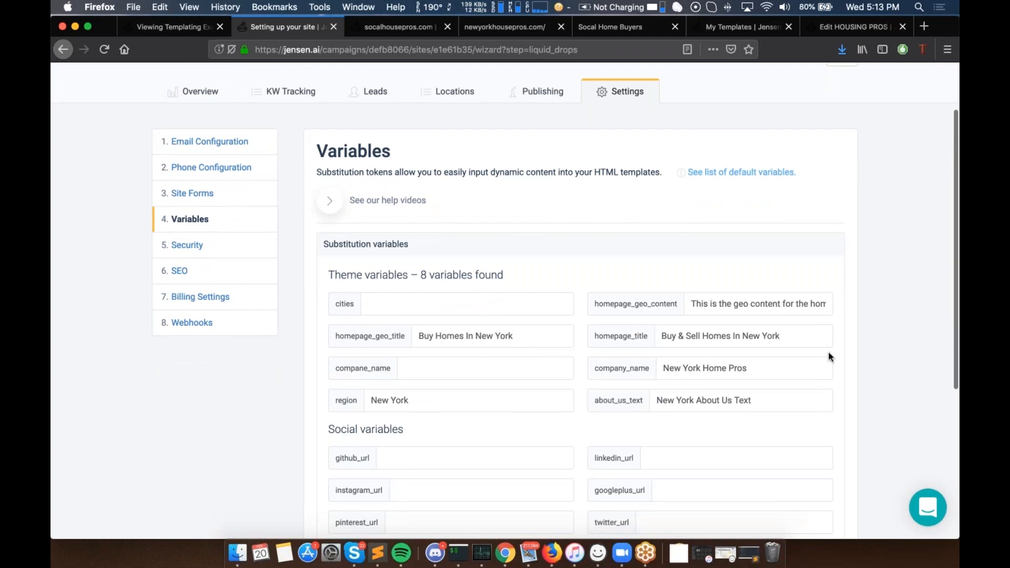
Step: Open the Variables settings of the socalhousepros.com site and examine its theme substitution variables
click(386, 28)
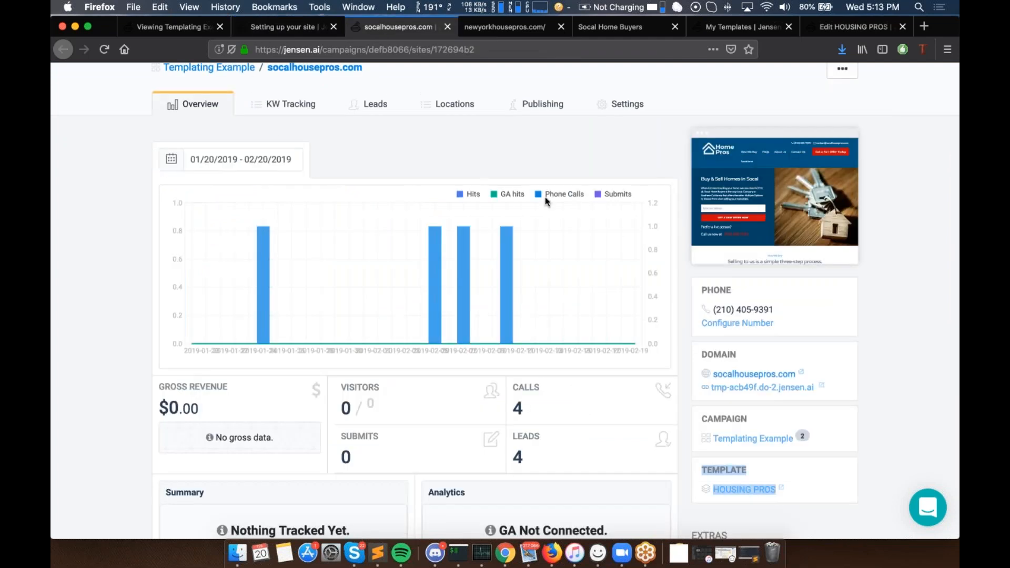
scroll(545, 197, up, 2)
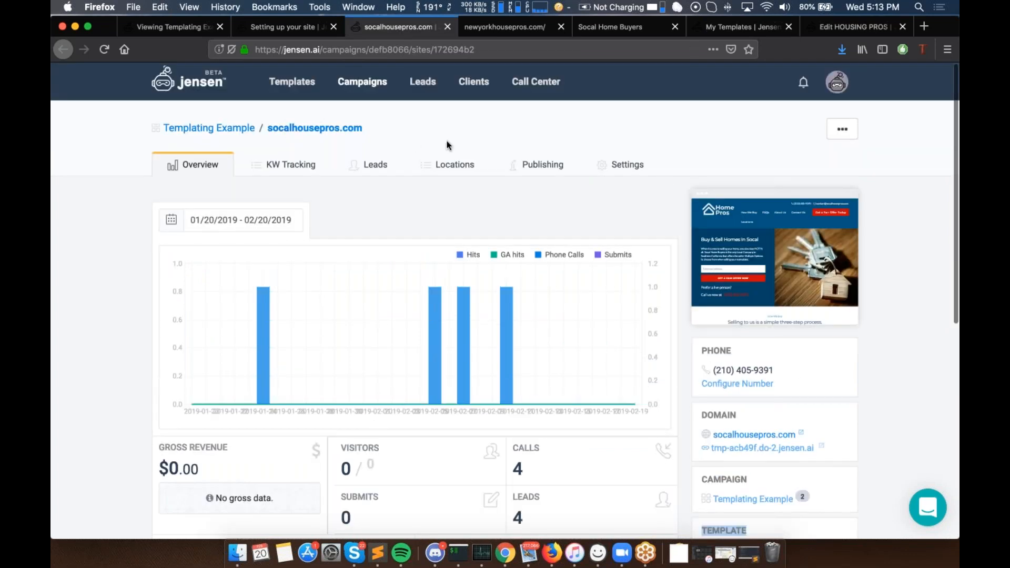
click(621, 166)
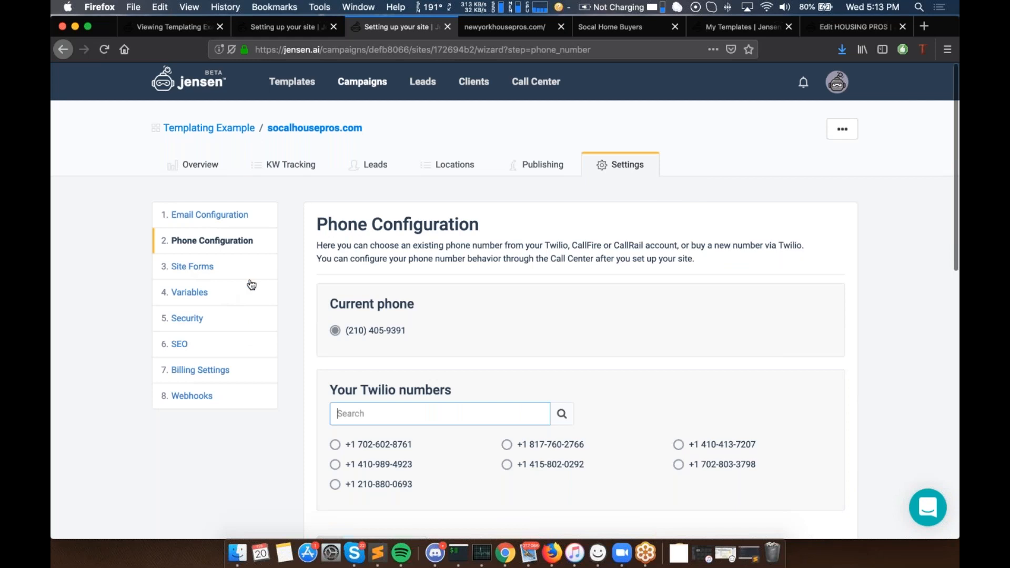
click(188, 297)
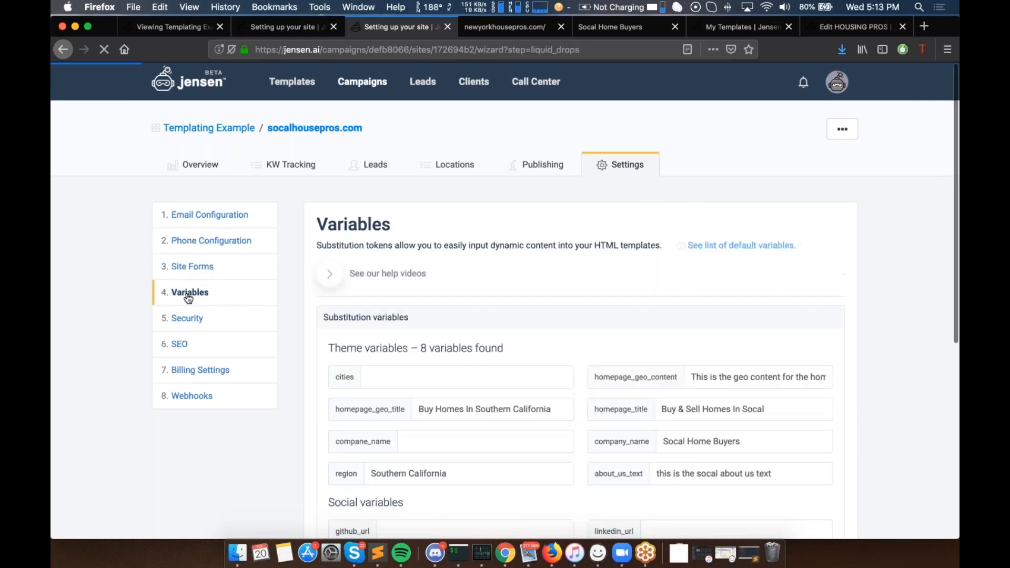
scroll(189, 297, down, 1)
scroll(604, 354, down, 3)
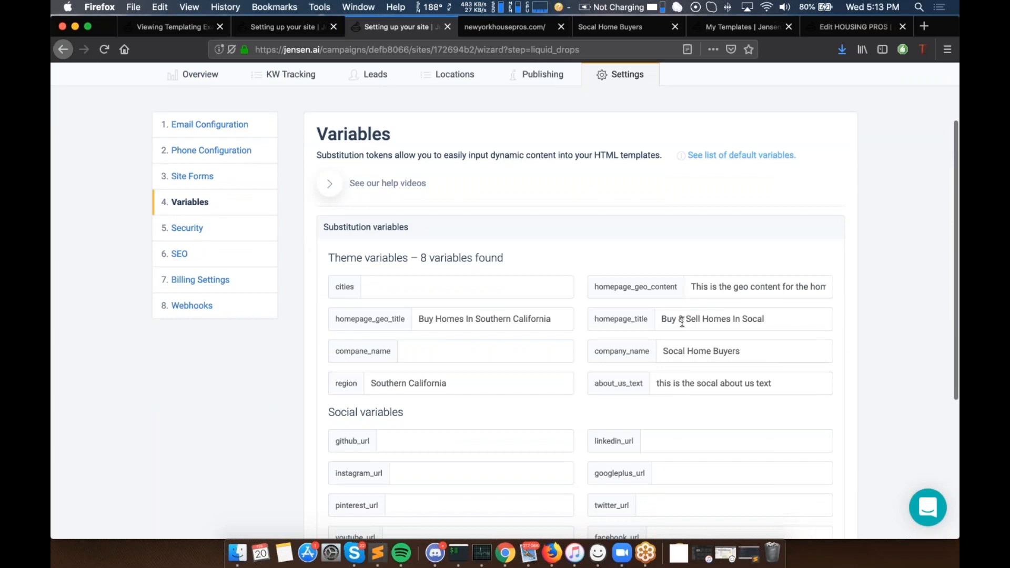
Step: Return to the Templating Example campaign and open the newyorkhousepros.com overview to find its assigned template
click(501, 29)
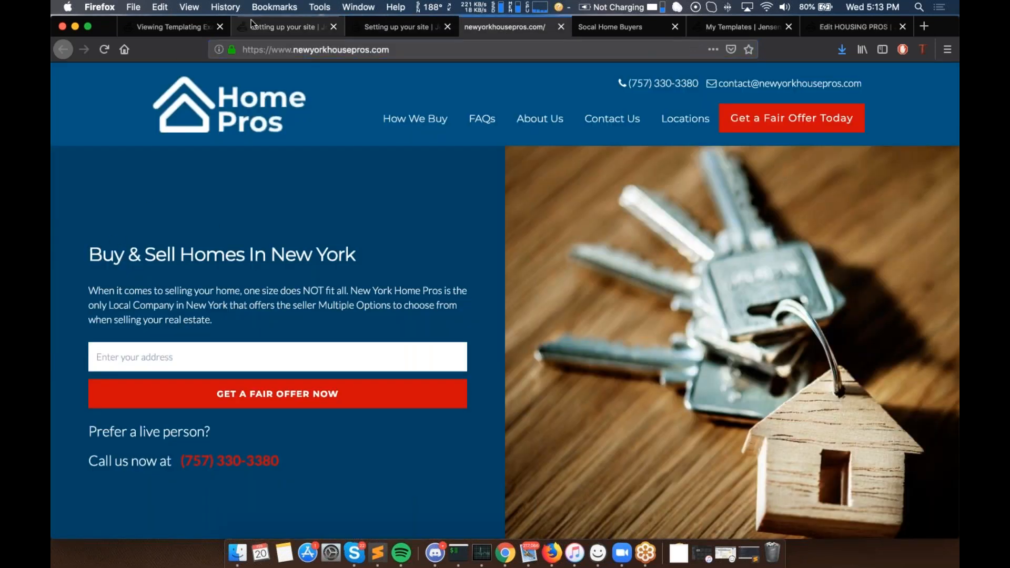
click(160, 27)
scroll(711, 361, down, 3)
scroll(312, 469, up, 2)
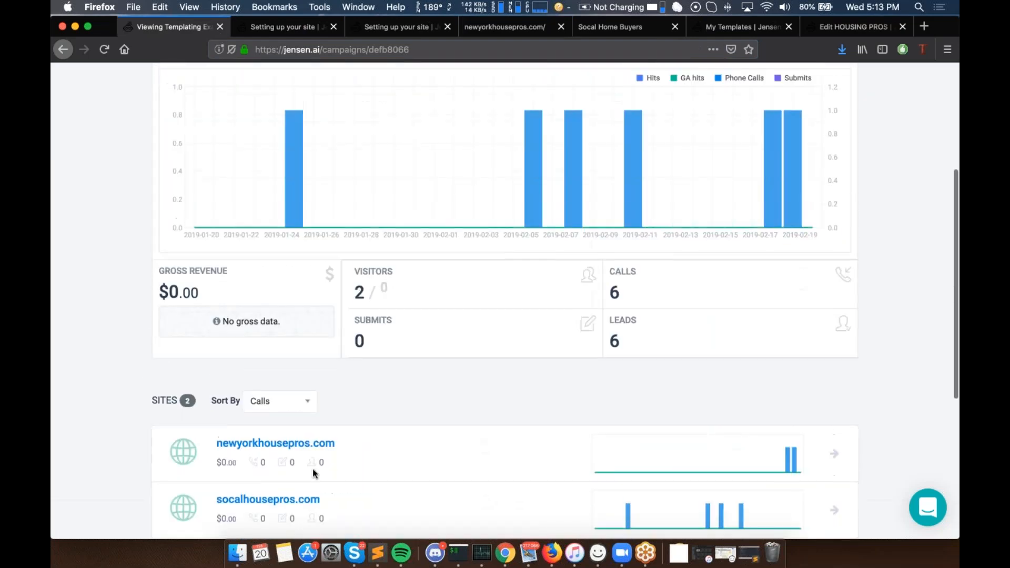
click(280, 449)
scroll(842, 351, down, 6)
scroll(785, 270, up, 3)
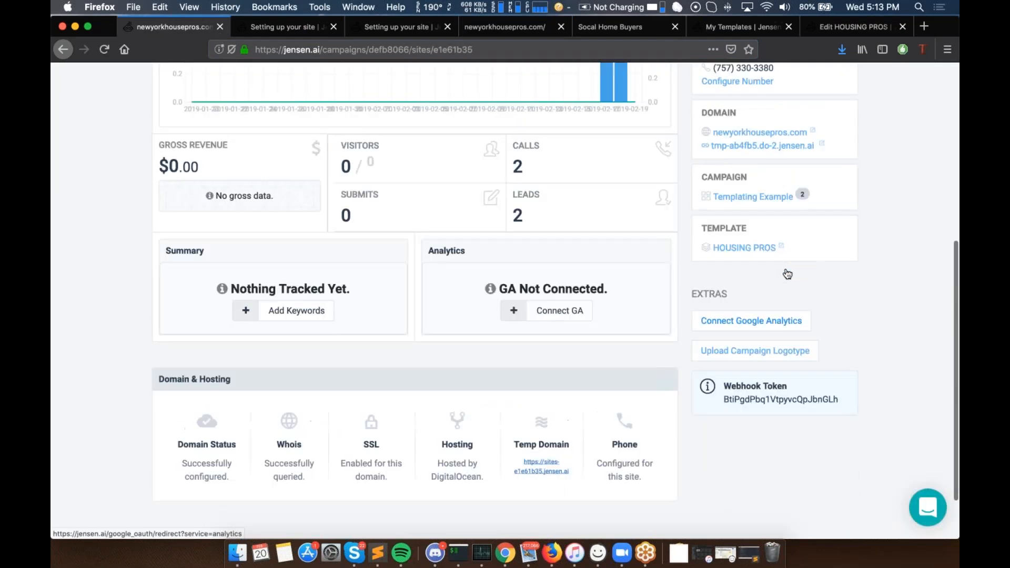
Step: Open the site's HOUSING PROS template in the builder and examine the homepage_title, company_name and region placeholders on the index page
click(742, 350)
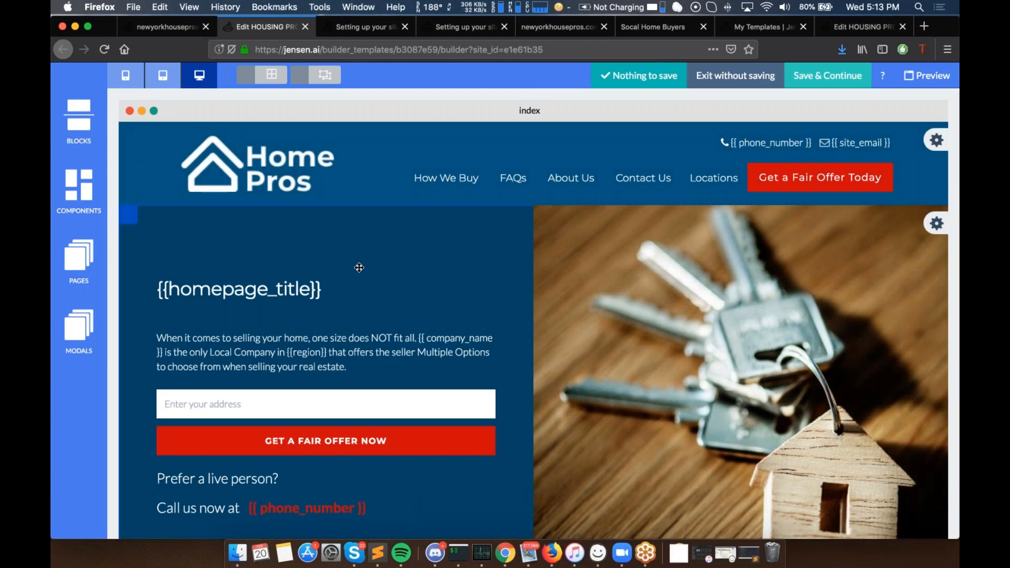
scroll(350, 231, down, 1)
scroll(350, 231, up, 1)
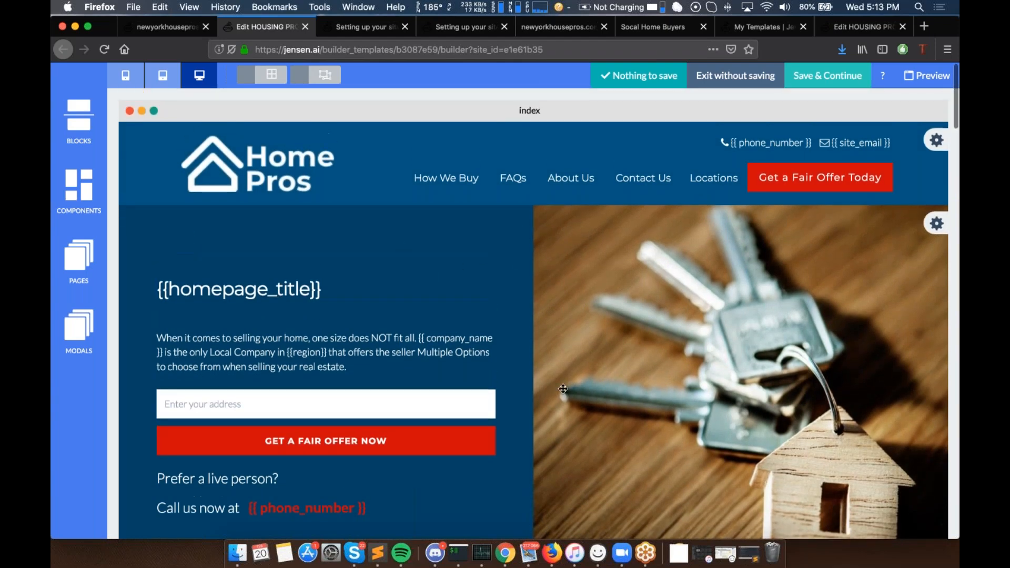
scroll(474, 236, down, 1)
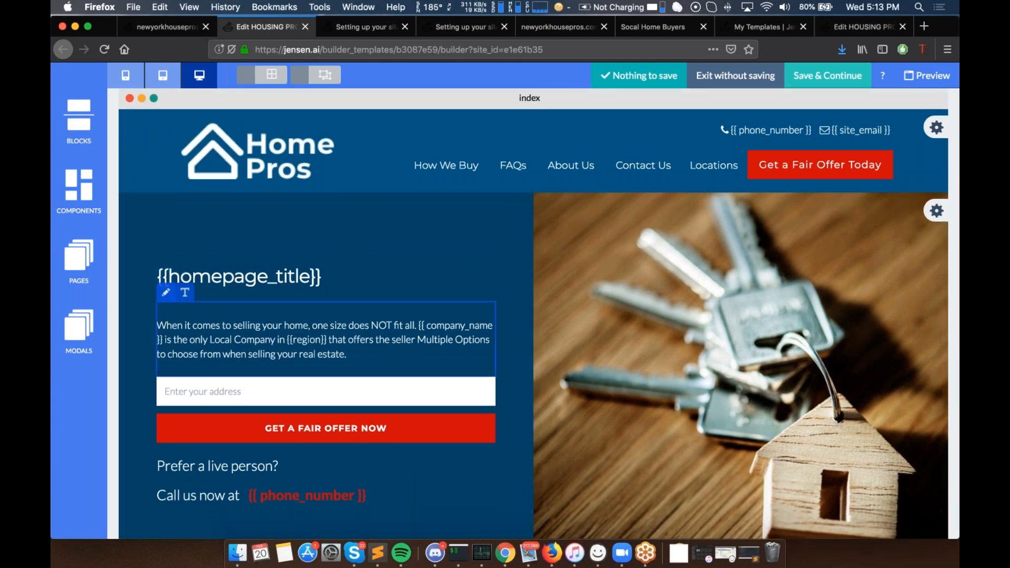
Step: In the newyorkhousepros.com Variables settings, highlight the homepage_title variable name and its "Buy & Sell Homes In New York" value
click(363, 26)
scroll(505, 300, up, 3)
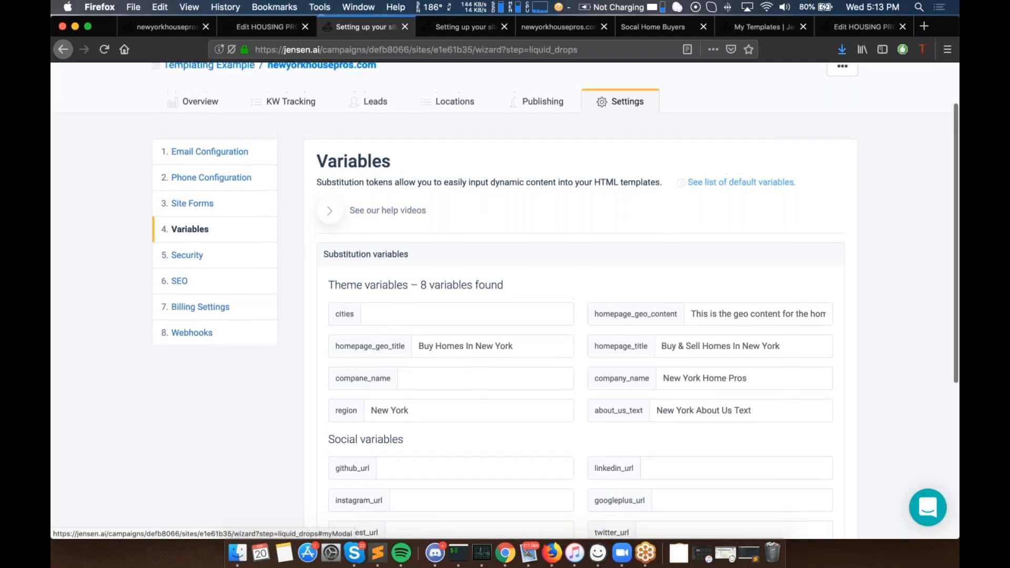
scroll(505, 300, down, 1)
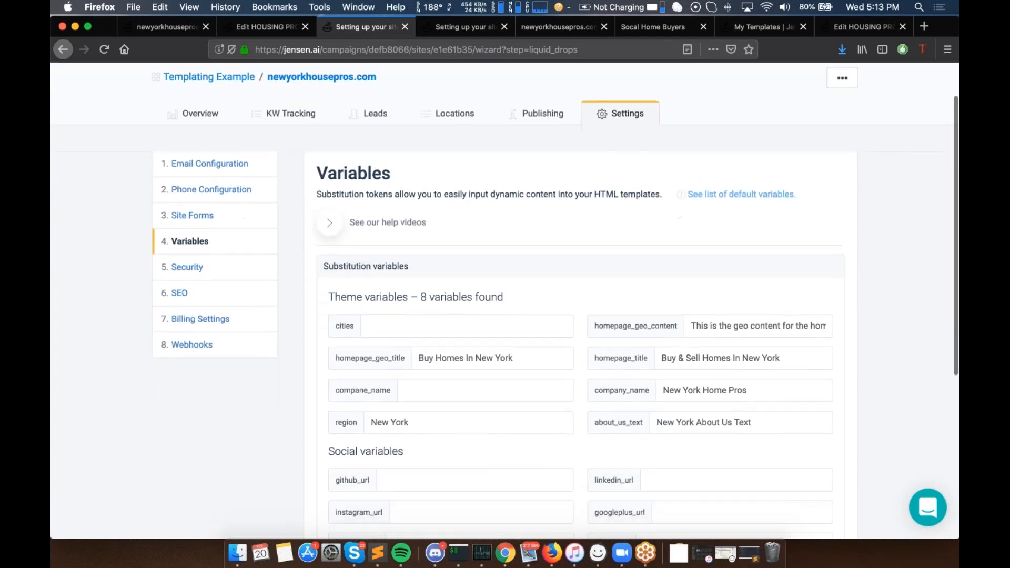
drag(595, 359, 642, 362)
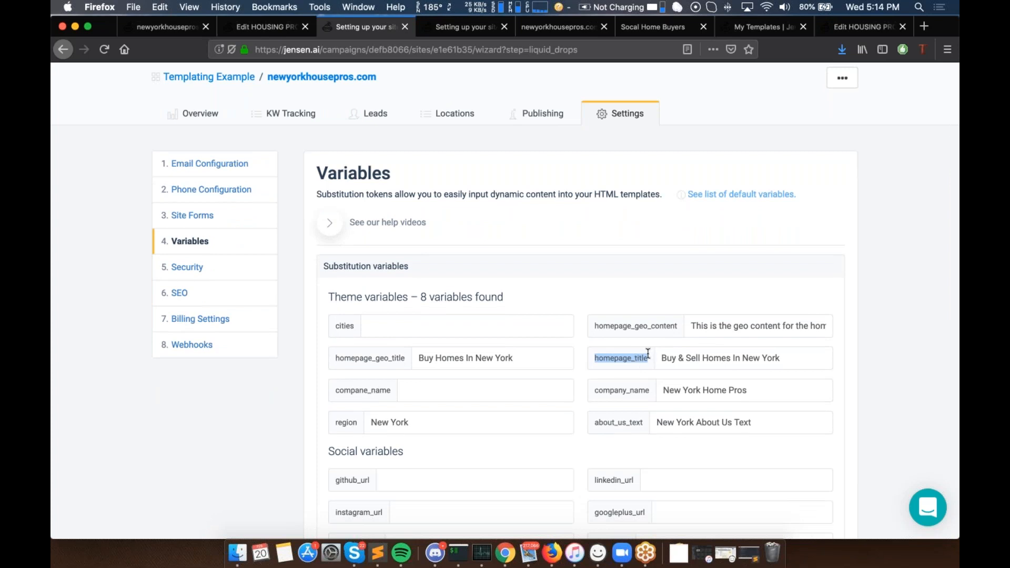
click(662, 360)
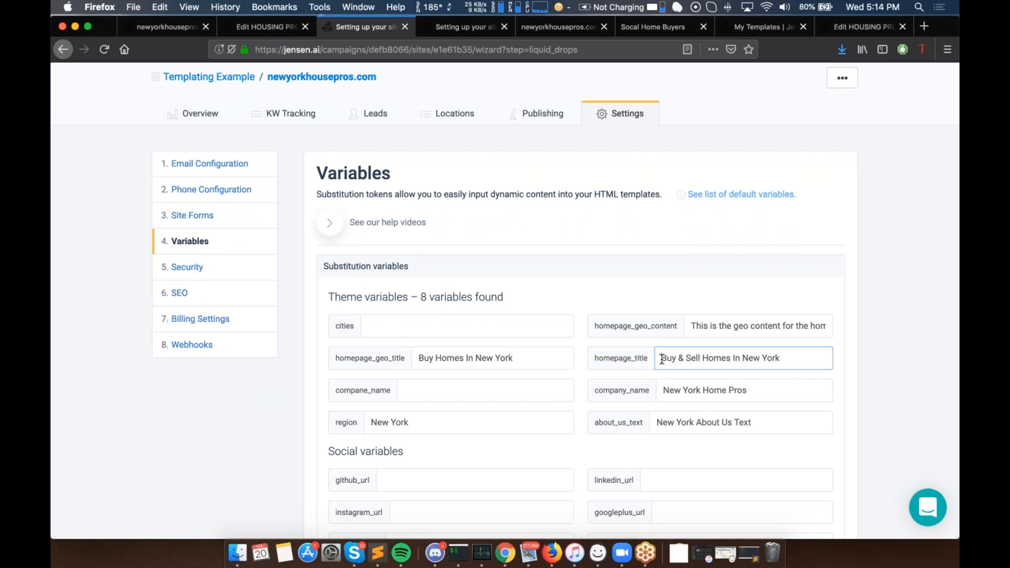
shift+click(788, 359)
click(624, 271)
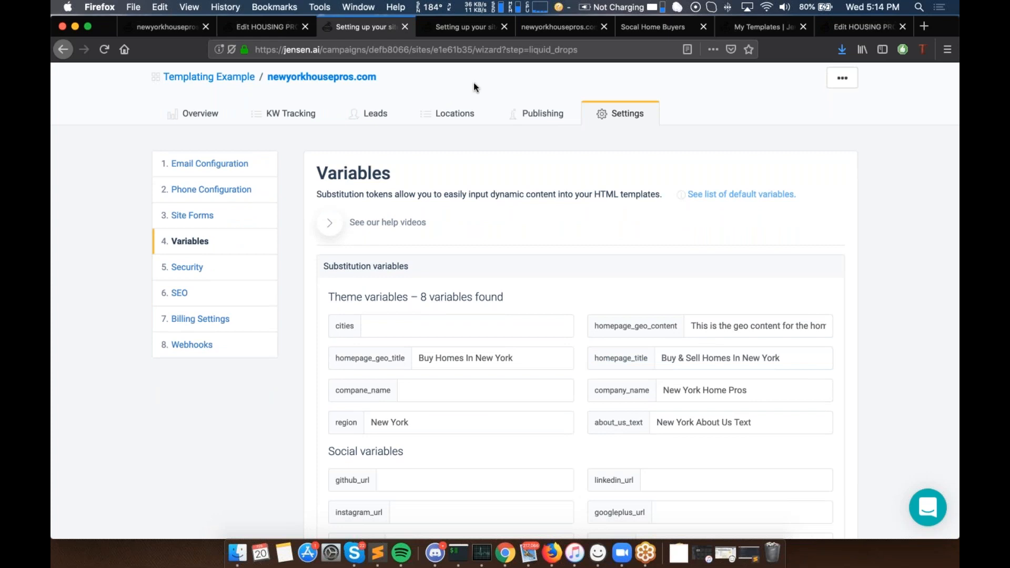
Step: Return to the socalhousepros.com Variables settings and highlight the homepage_title variable name
click(453, 27)
scroll(439, 122, up, 4)
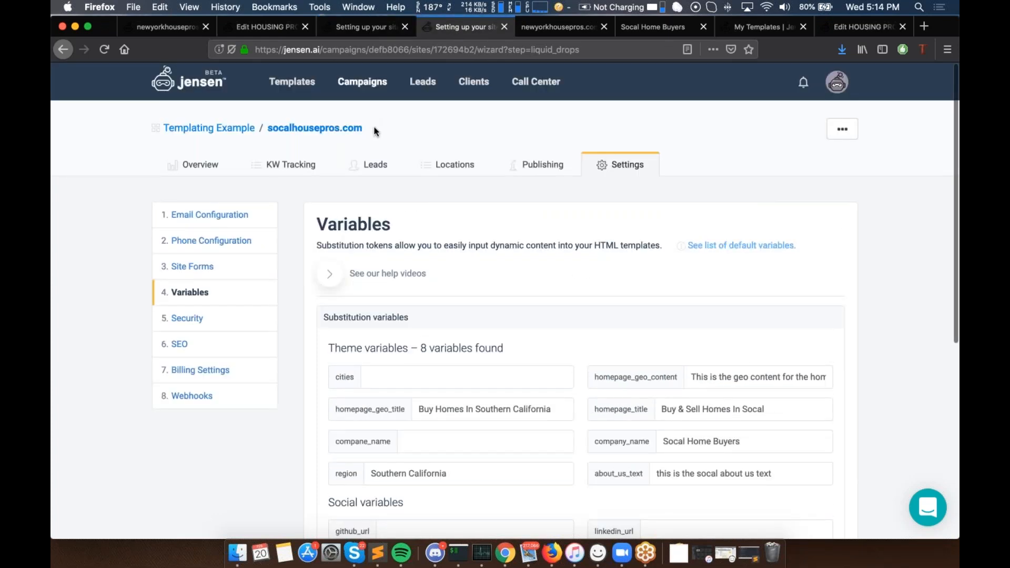
scroll(374, 131, down, 3)
double_click(612, 339)
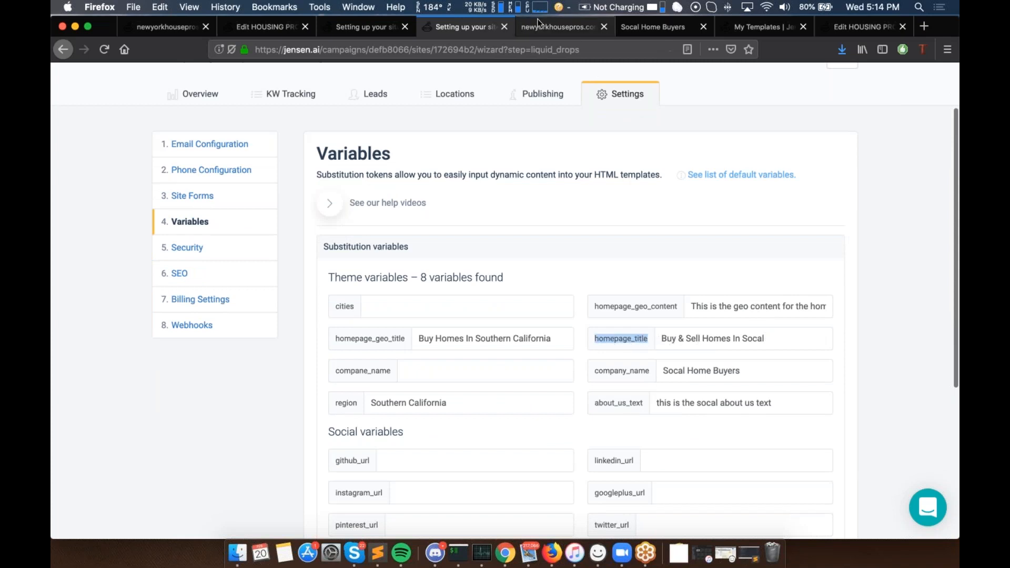
Step: View the live New York homepage and highlight its "Buy & Sell Homes In New York" heading
click(540, 26)
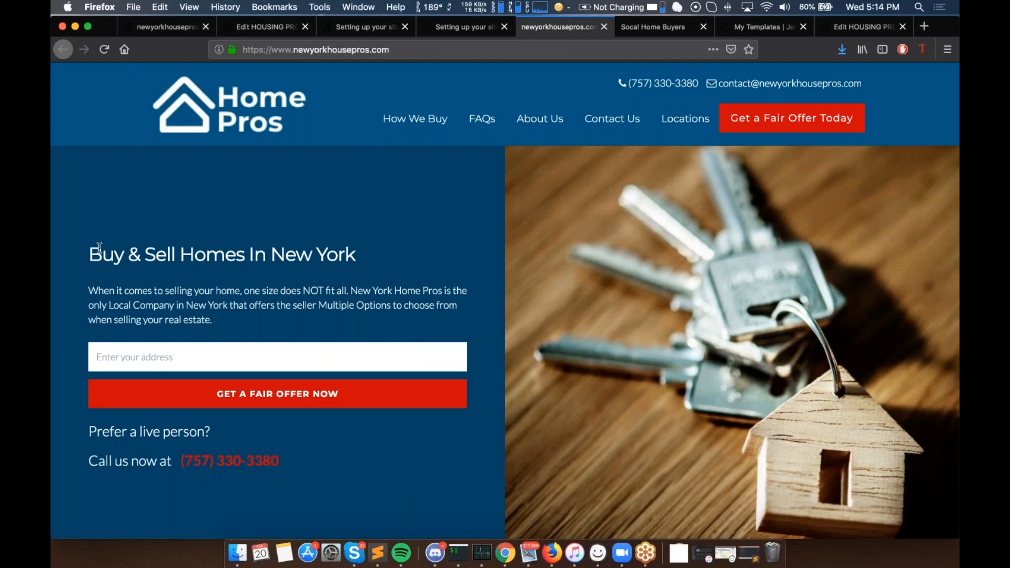
drag(88, 251, 356, 255)
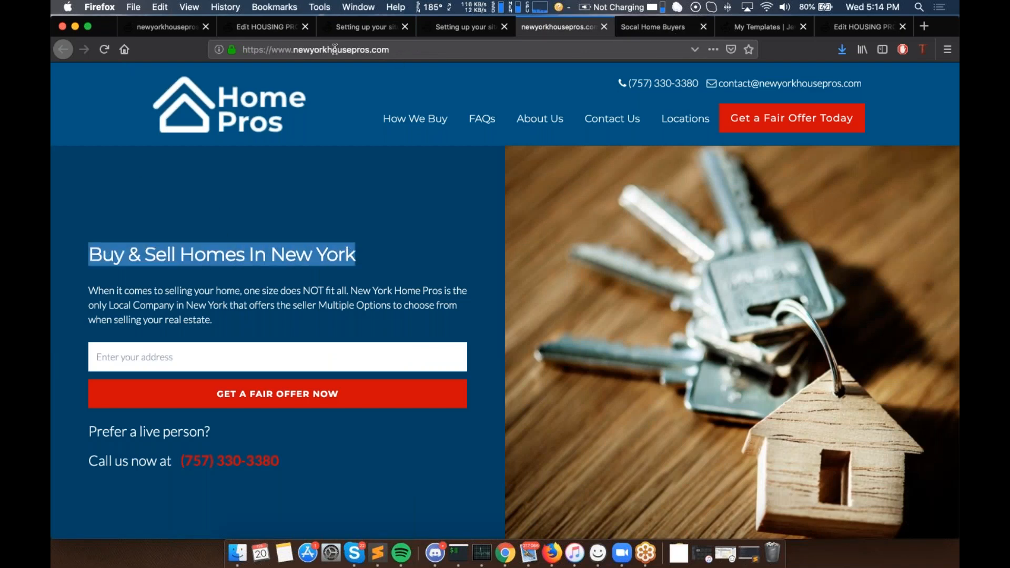
click(105, 259)
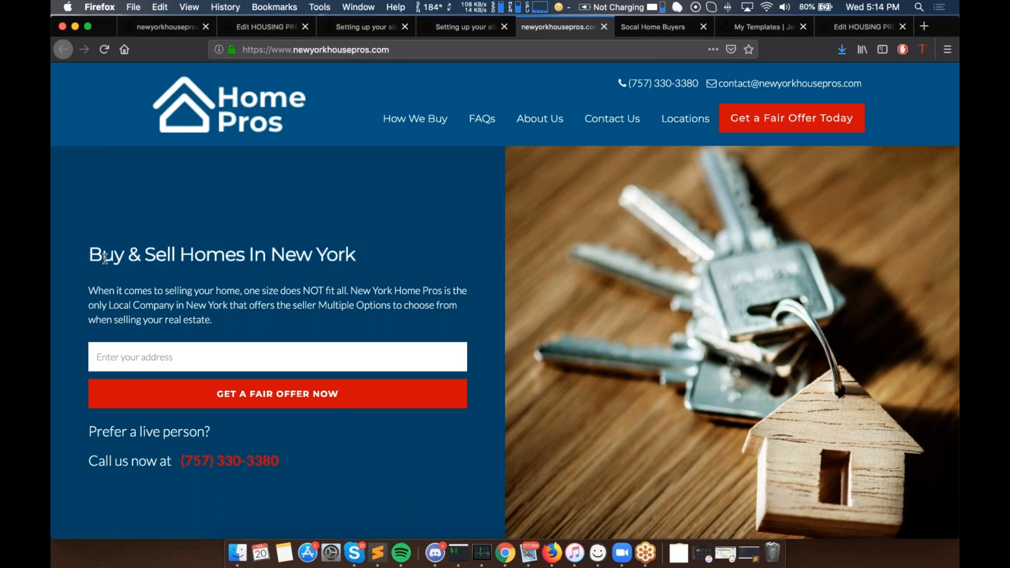
Step: Switch to the live Socal homepage and highlight its "Buy & Sell Homes In Socal" heading
click(639, 33)
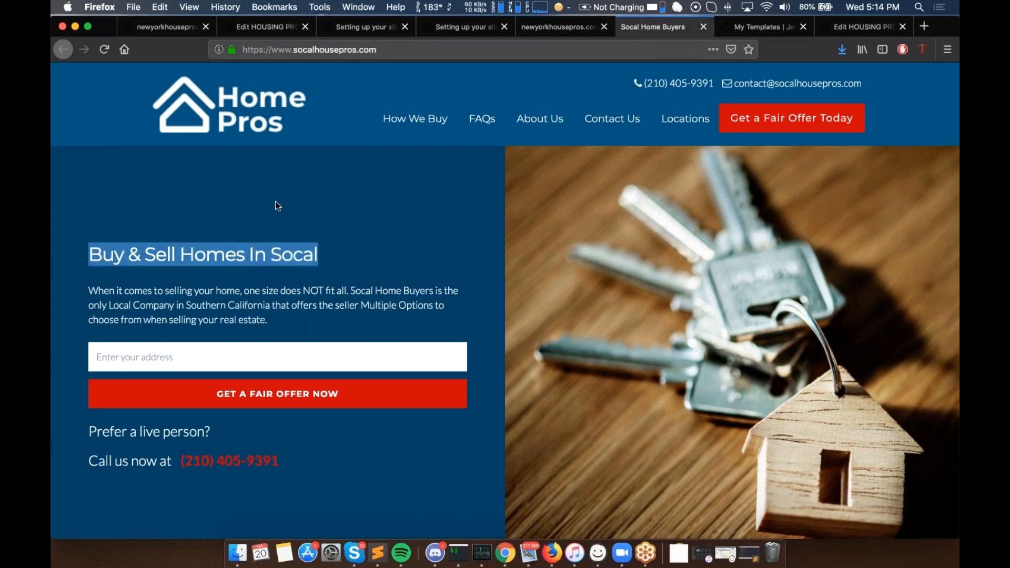
click(181, 253)
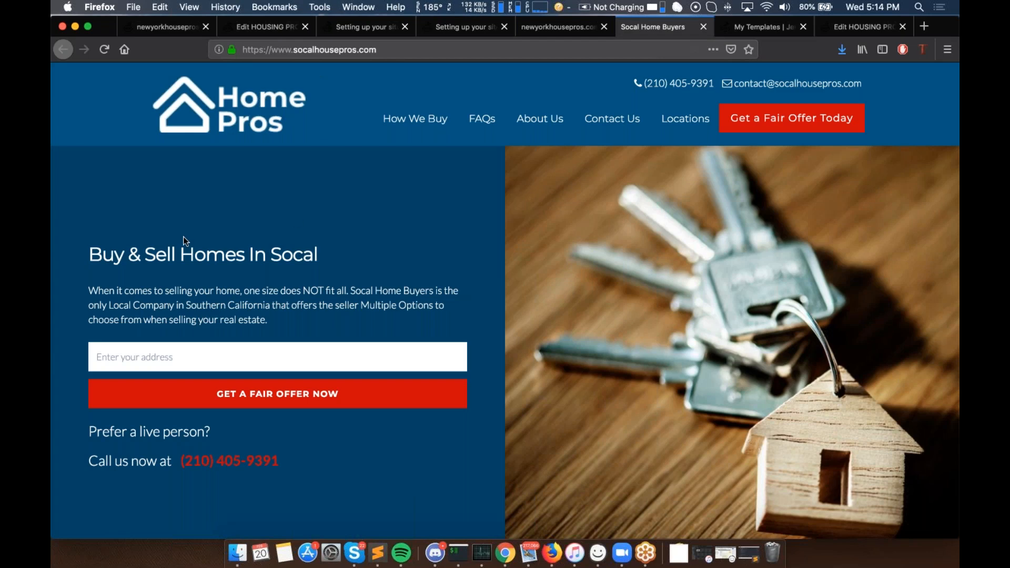
drag(88, 251, 354, 260)
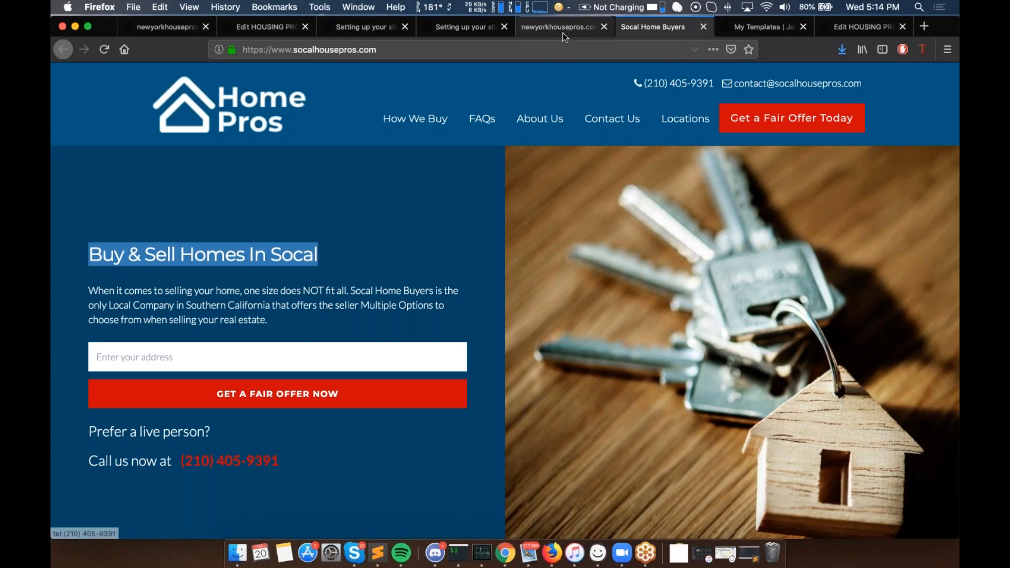
Step: Highlight the contact phone number and the e-mail address in the Socal homepage's header, clearing the selection each time
click(621, 79)
drag(621, 78, 715, 86)
click(880, 85)
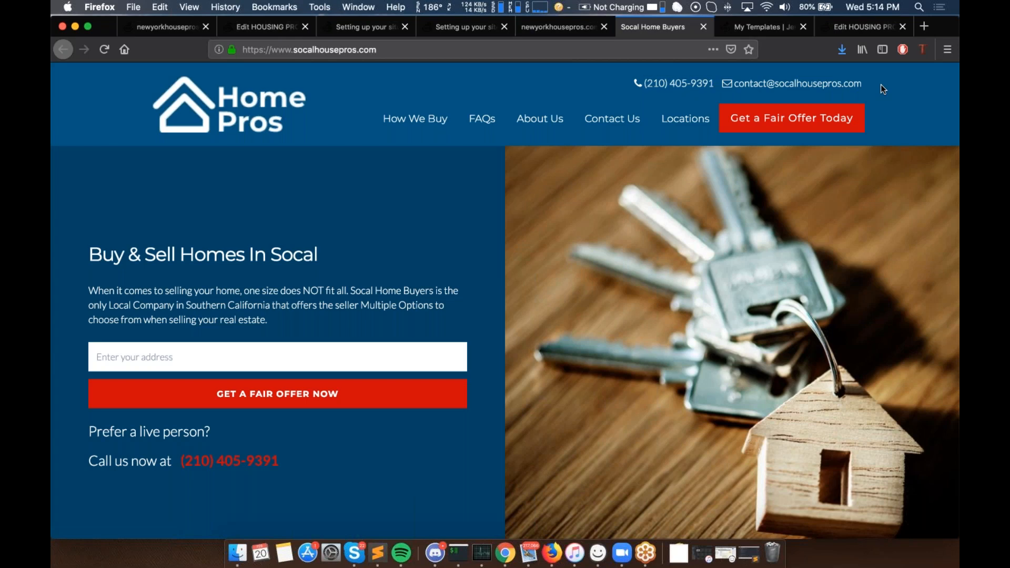
drag(888, 87, 767, 87)
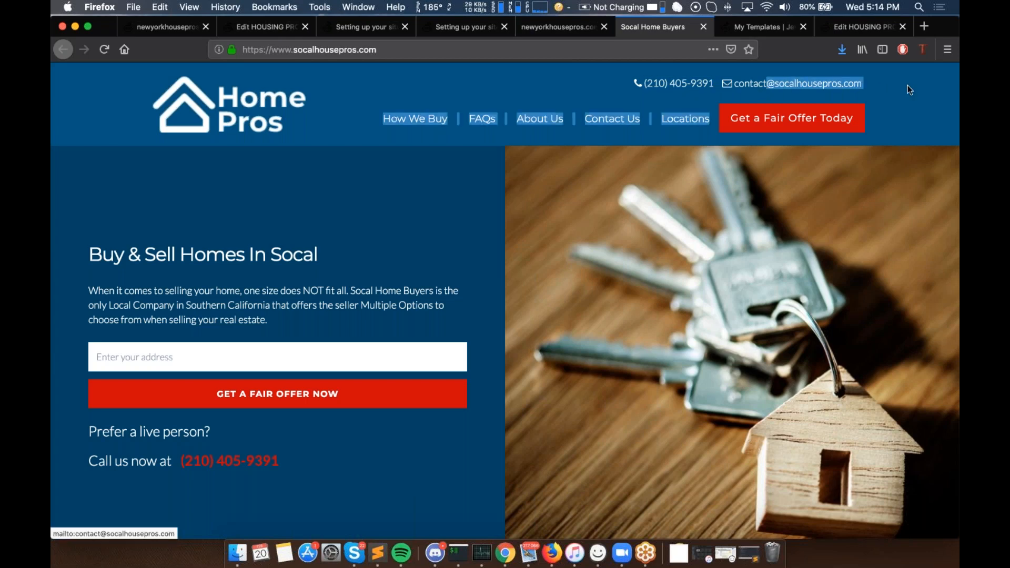
click(908, 86)
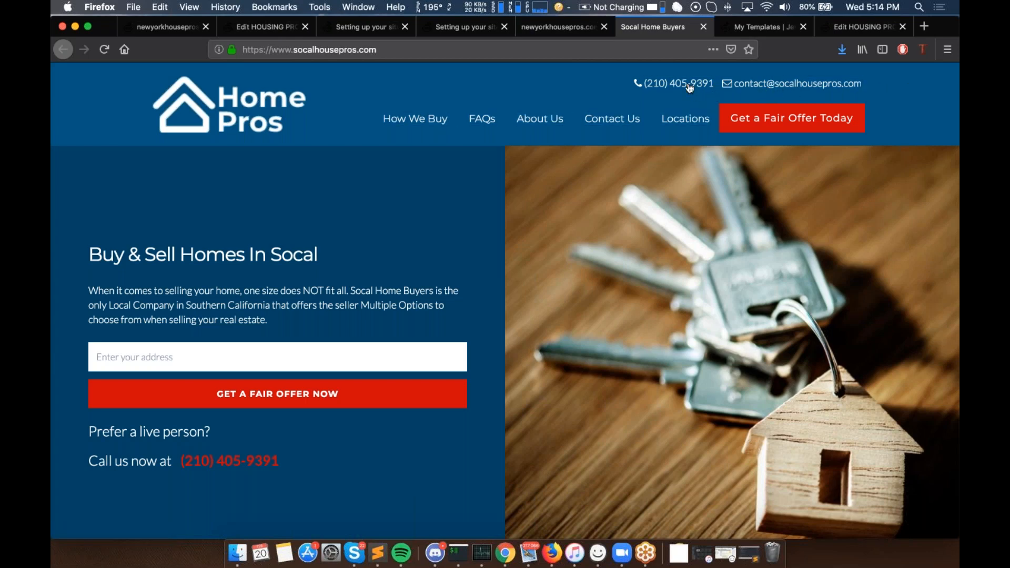
Step: Compare the header contact details of the two live homepages and look through the sections of the New York homepage
key(ctrl+shift+Tab)
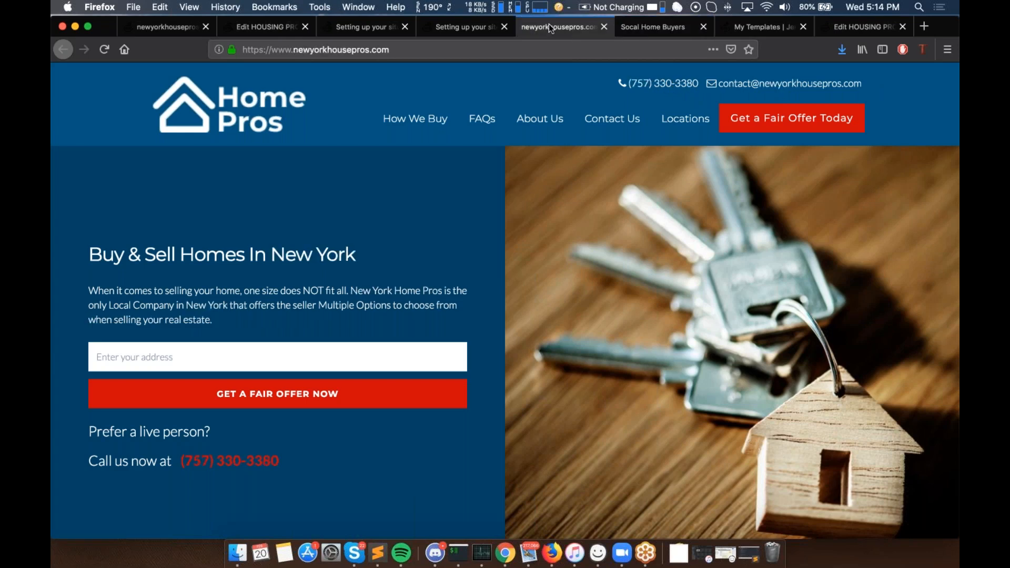
click(641, 26)
click(581, 29)
scroll(615, 230, down, 20)
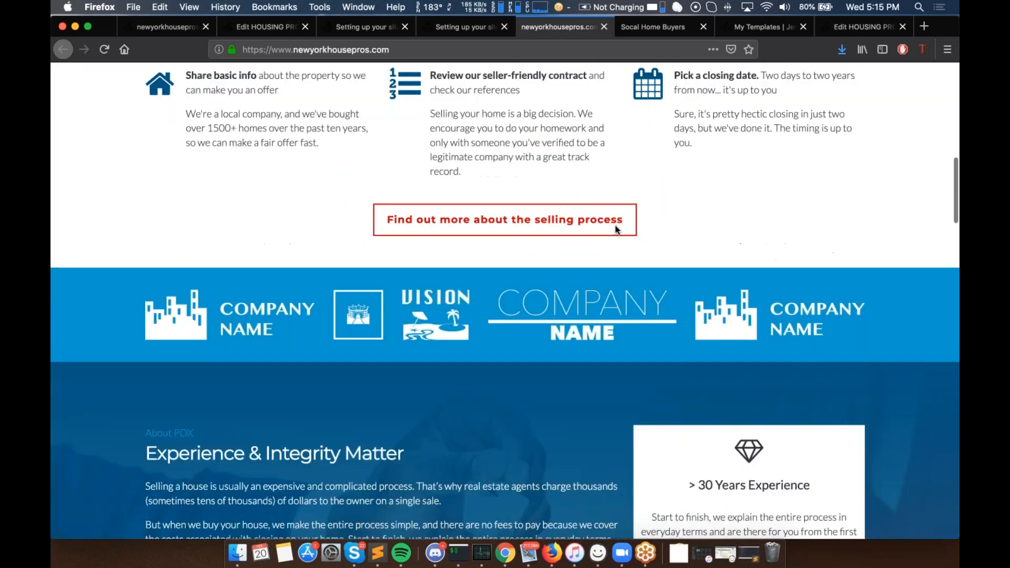
scroll(615, 225, down, 8)
scroll(615, 225, up, 20)
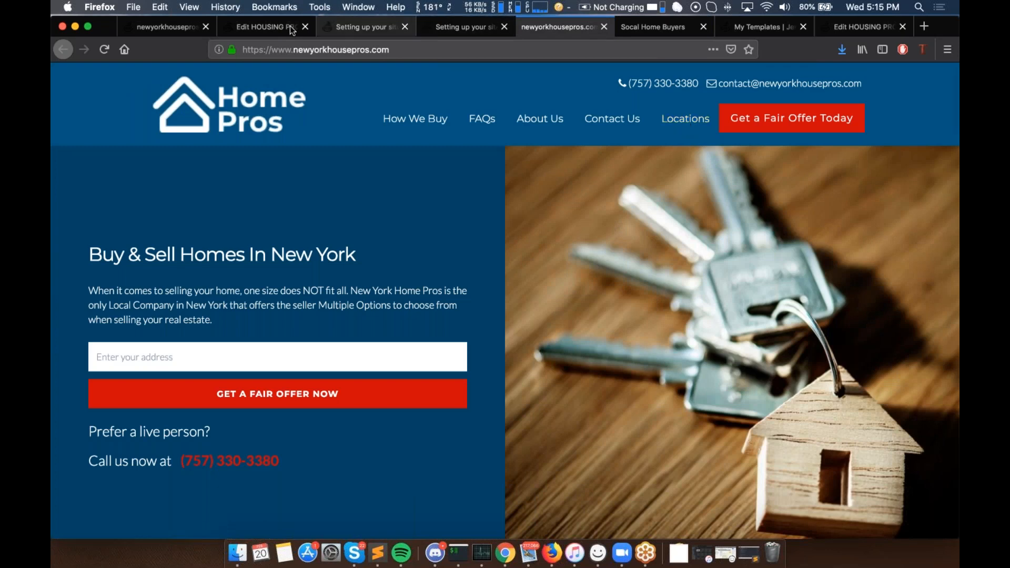
Step: Highlight the newyorkhousepros.com site name in its campaign settings and open that site's Locations page
click(379, 29)
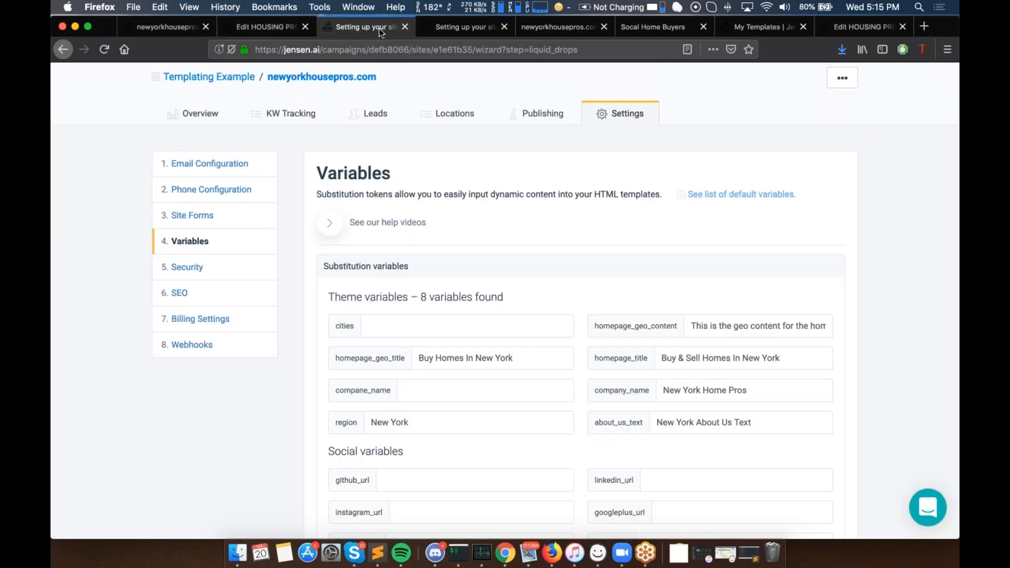
scroll(624, 297, up, 2)
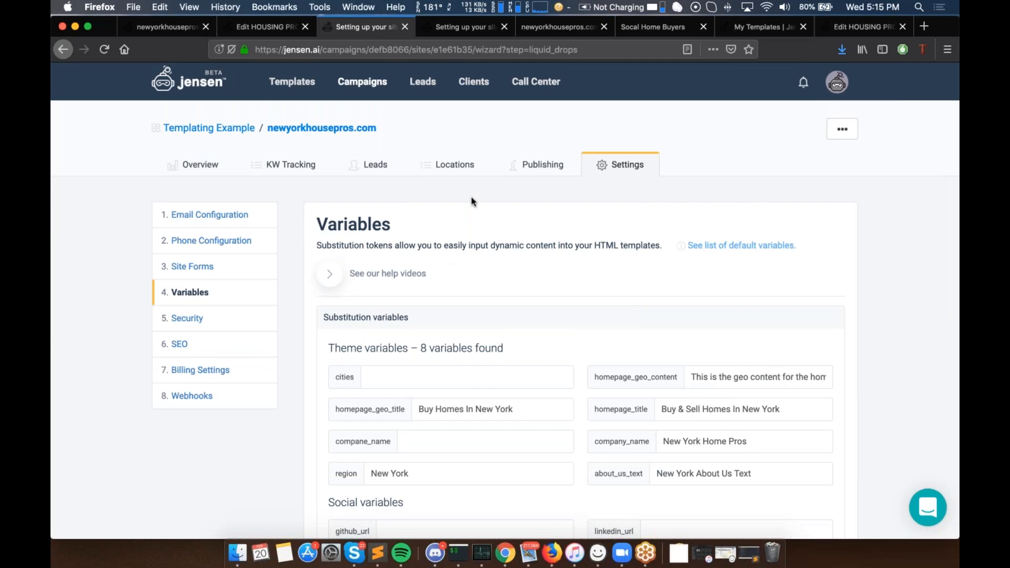
drag(394, 131, 268, 129)
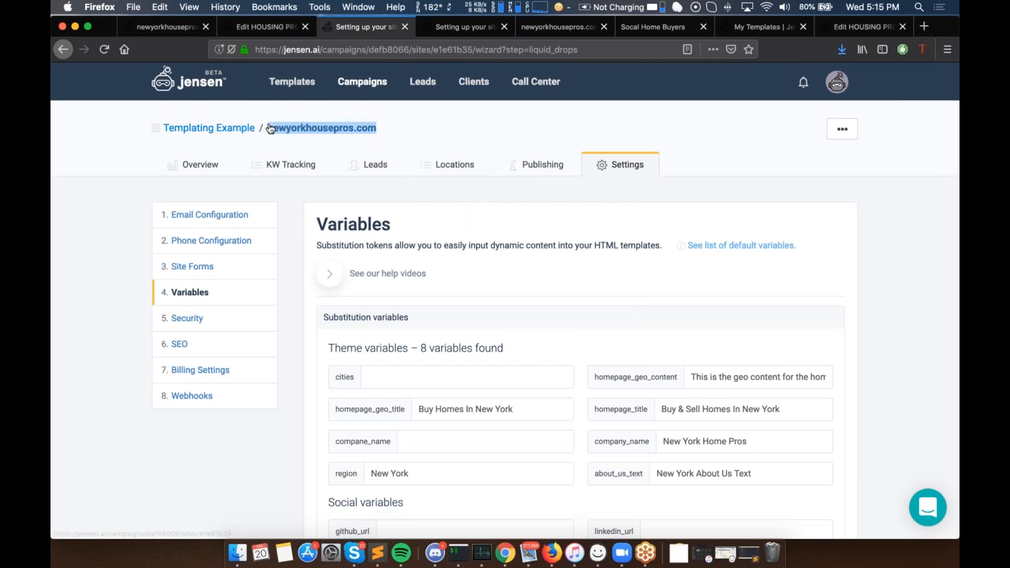
click(448, 166)
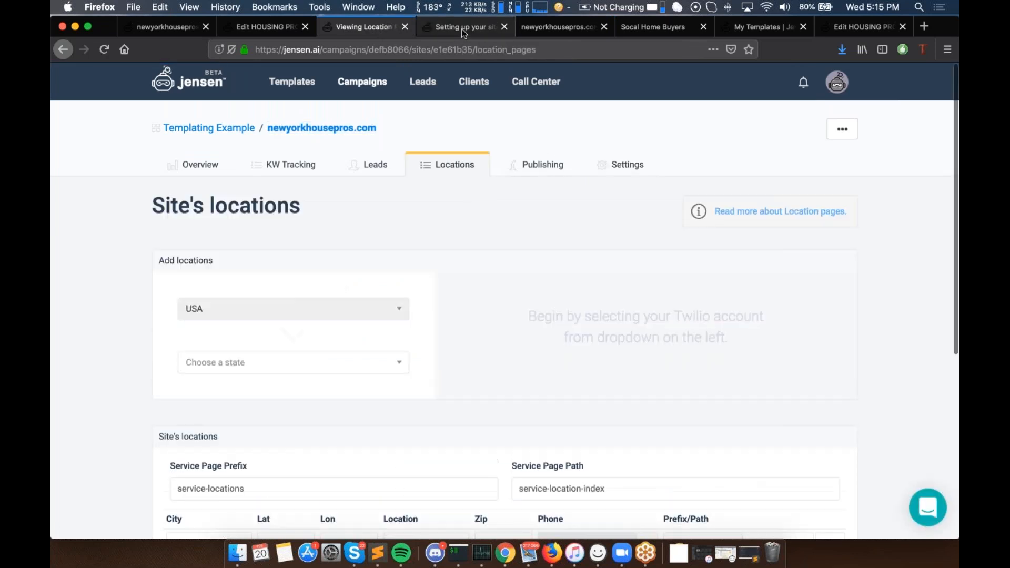
Step: Switch to the socalhousepros.com campaign site and open its Locations page
click(465, 32)
scroll(452, 158, up, 3)
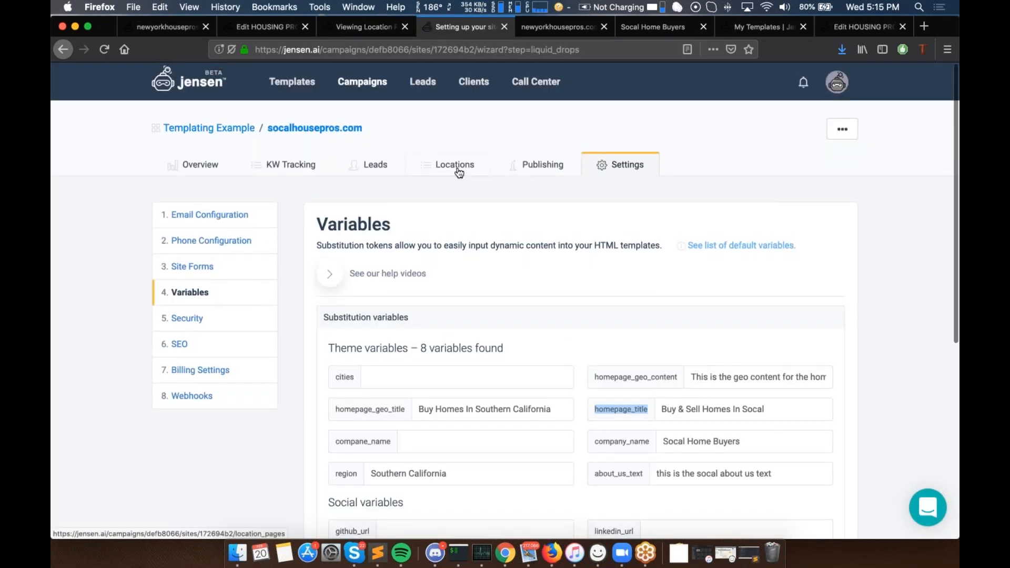
click(457, 170)
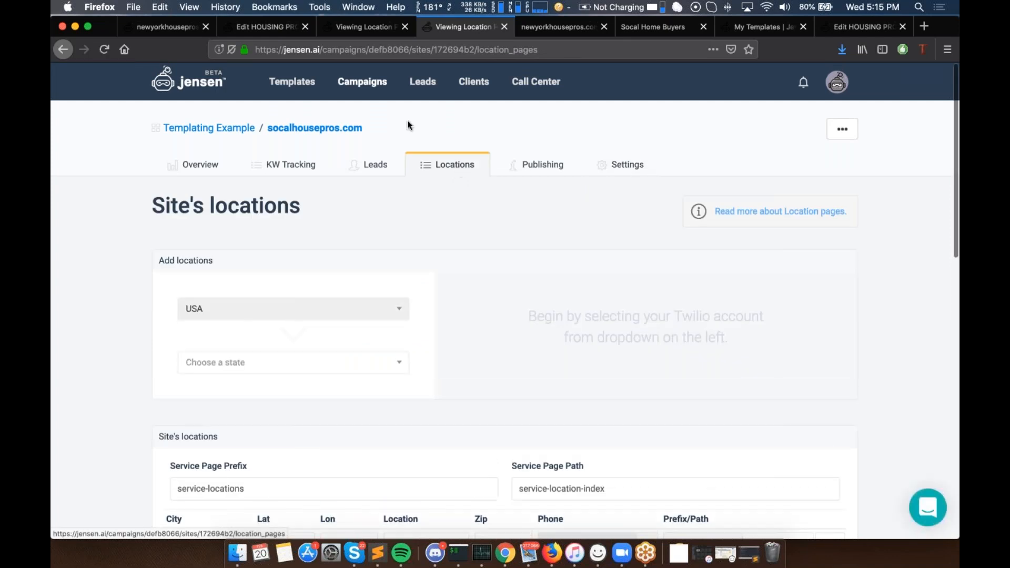
Step: In the HOUSING PROS template builder, view the service-location-index page and look through the service-location-show page
click(255, 24)
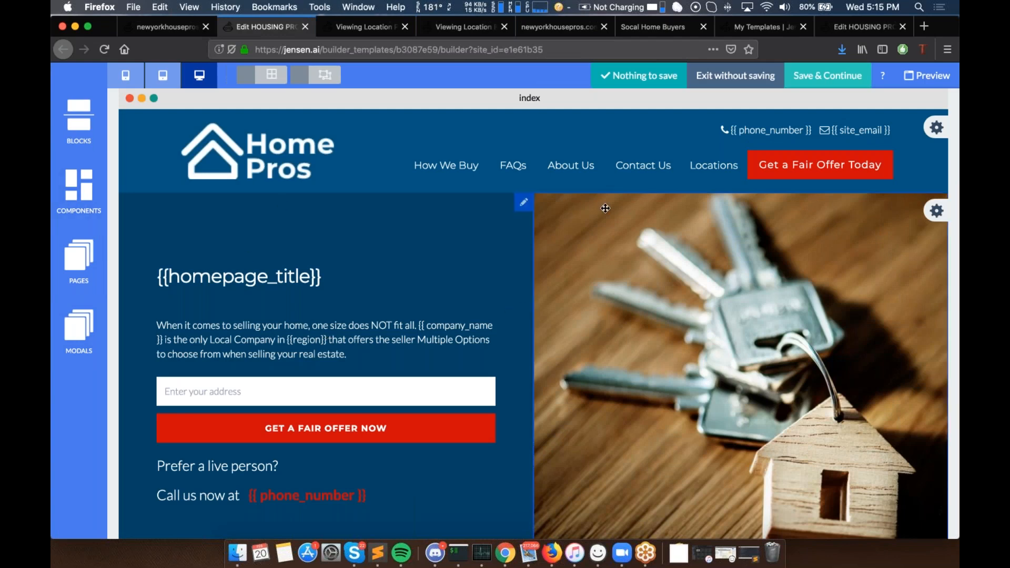
click(89, 266)
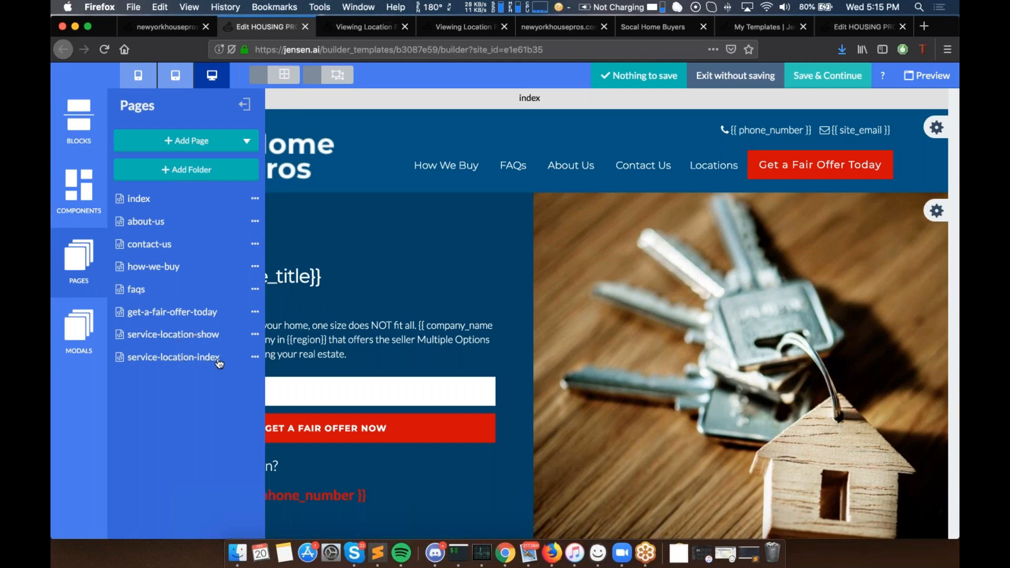
click(185, 358)
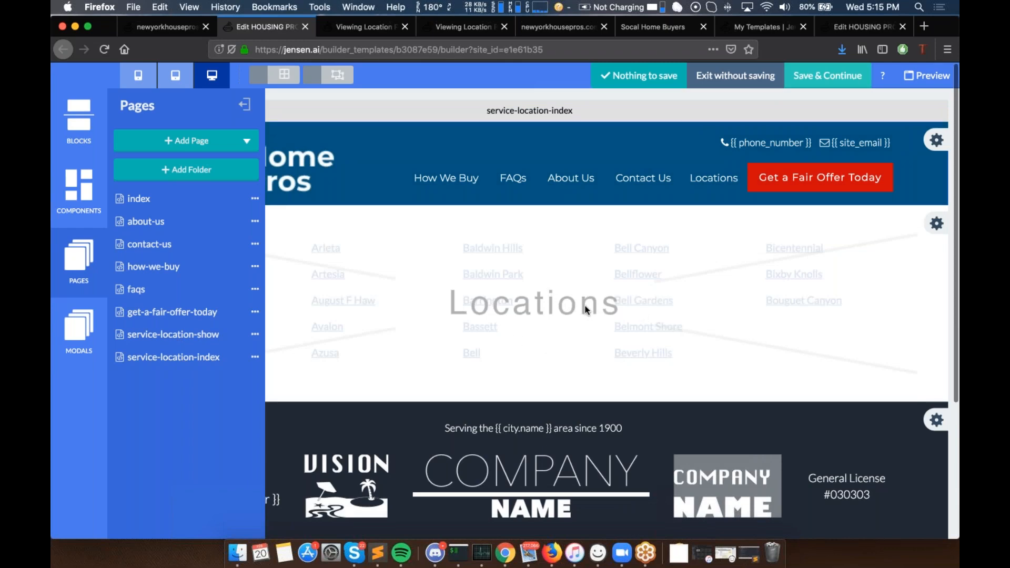
click(149, 335)
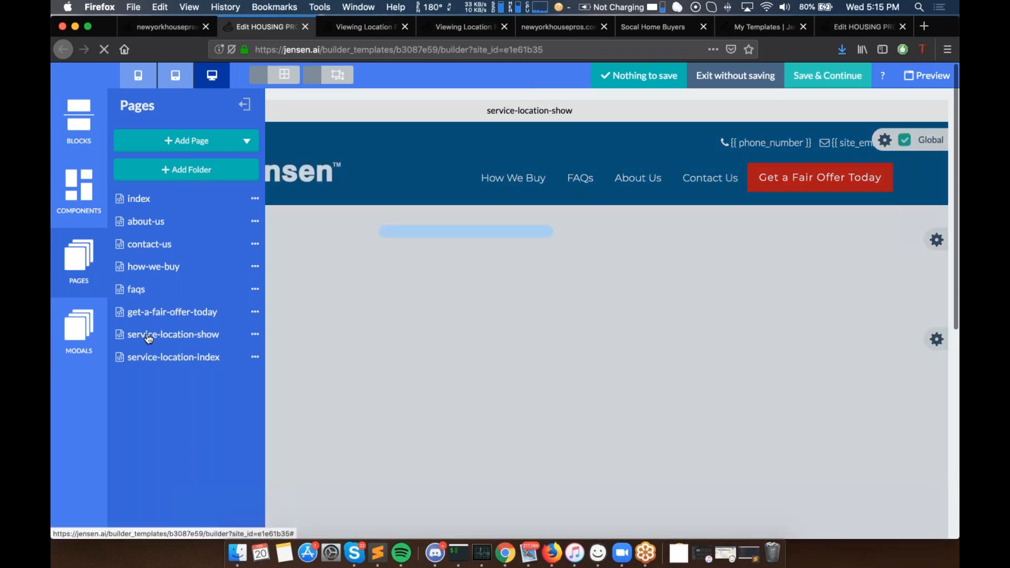
scroll(539, 319, down, 10)
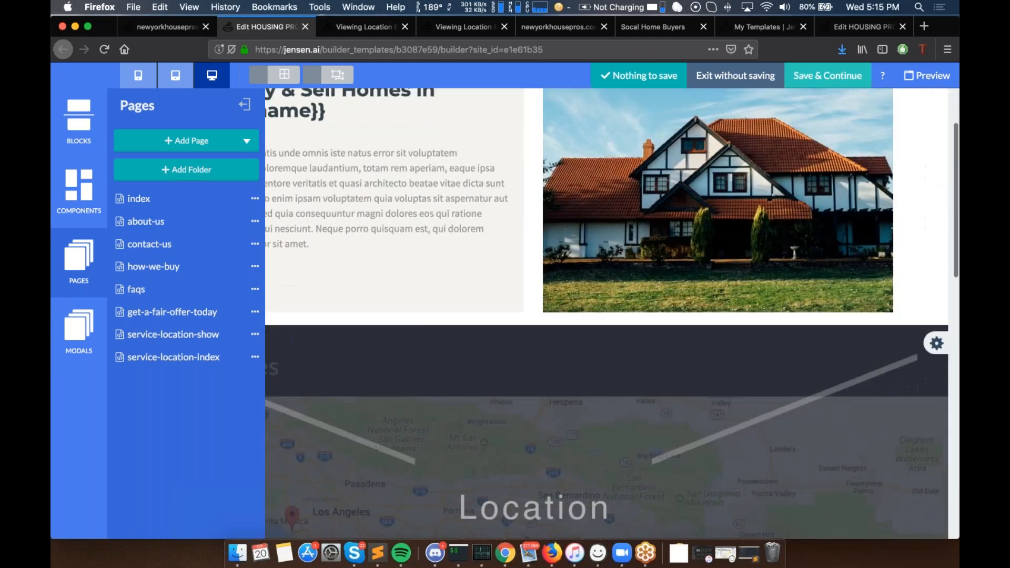
scroll(332, 190, up, 7)
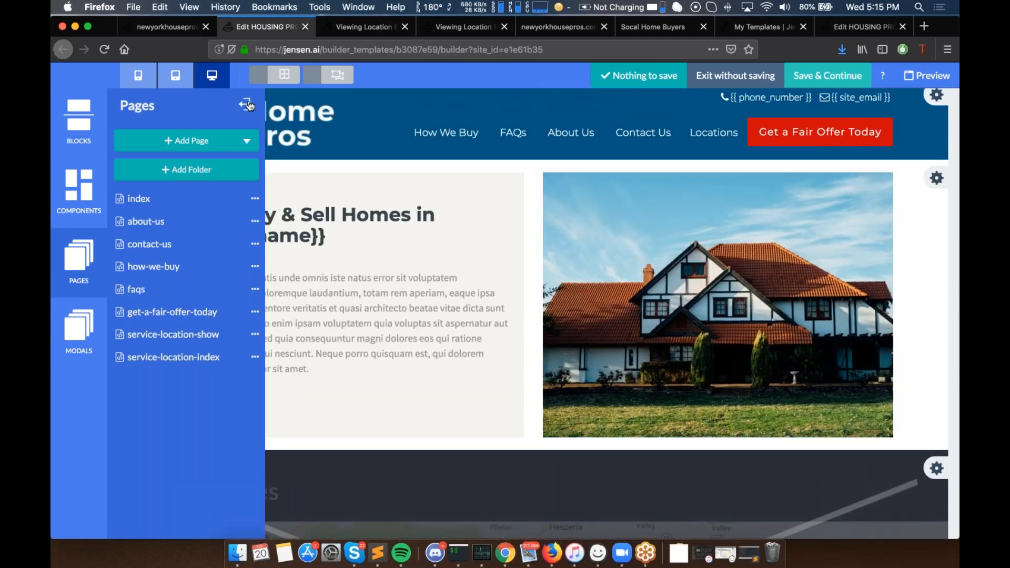
Step: Return to the newyorkhousepros.com Locations page and look through its existing location entries
click(372, 27)
scroll(371, 267, down, 2)
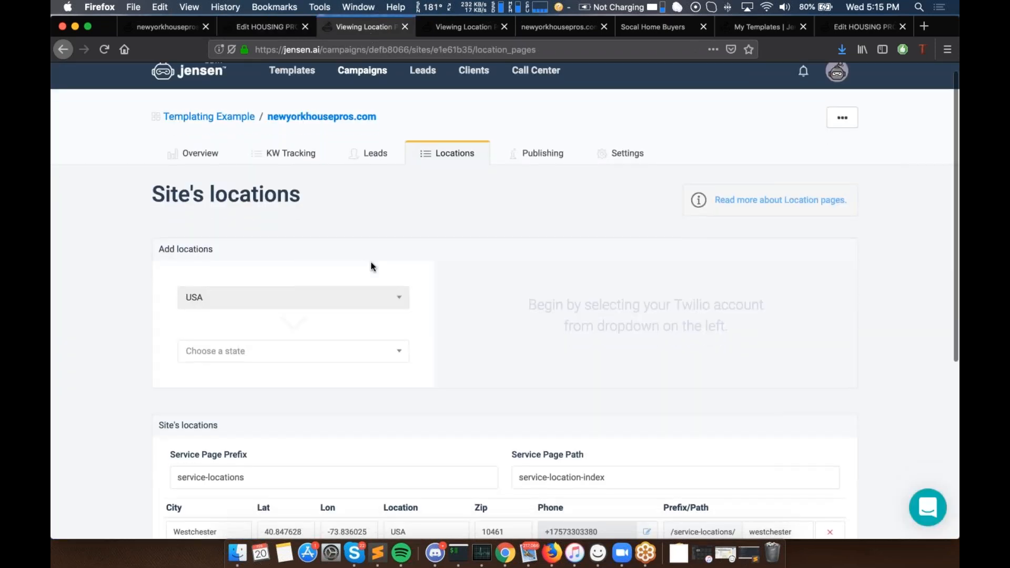
scroll(361, 232, down, 5)
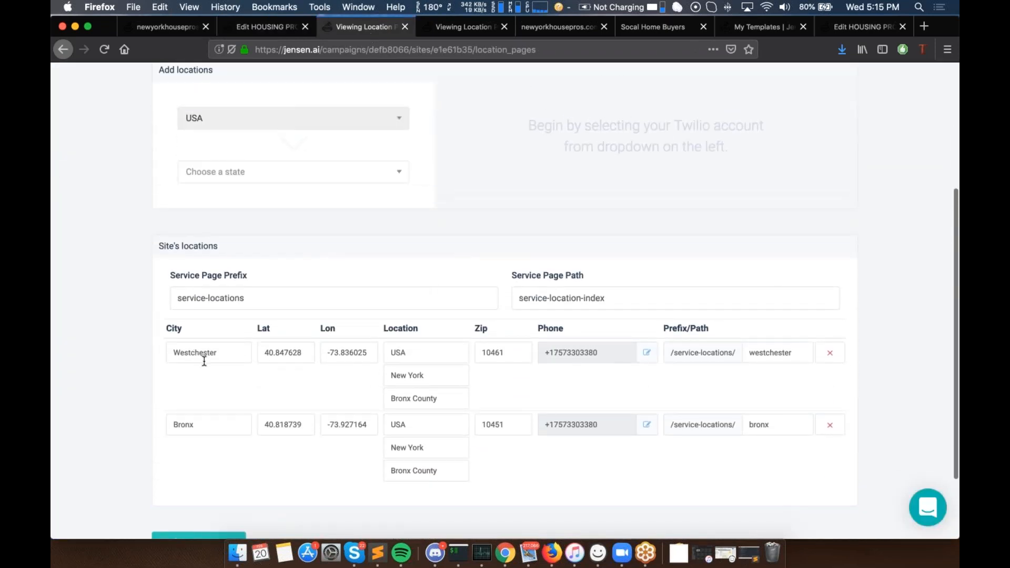
scroll(278, 328, up, 5)
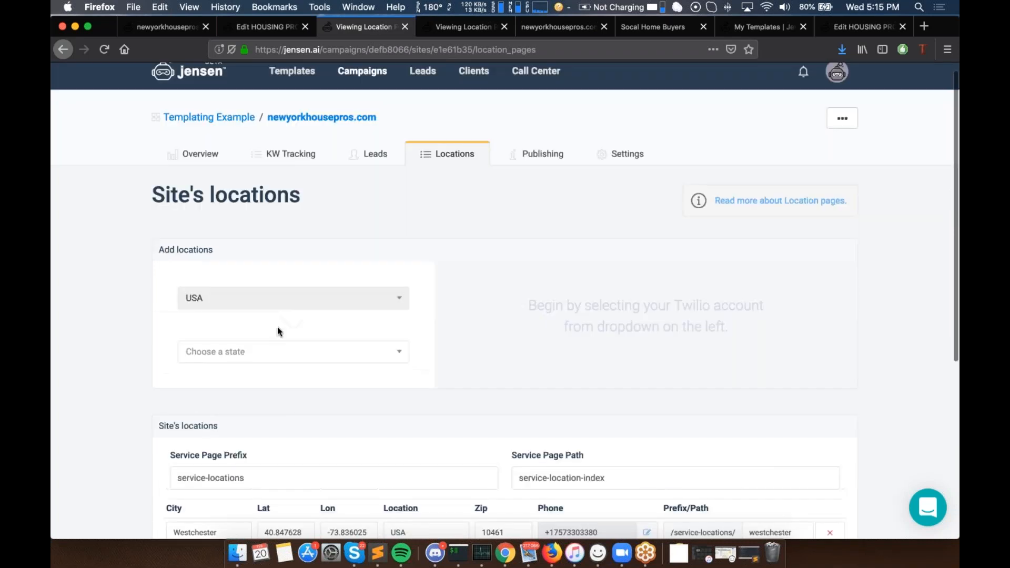
Step: Choose New York as the state for adding locations to newyorkhousepros.com
click(288, 357)
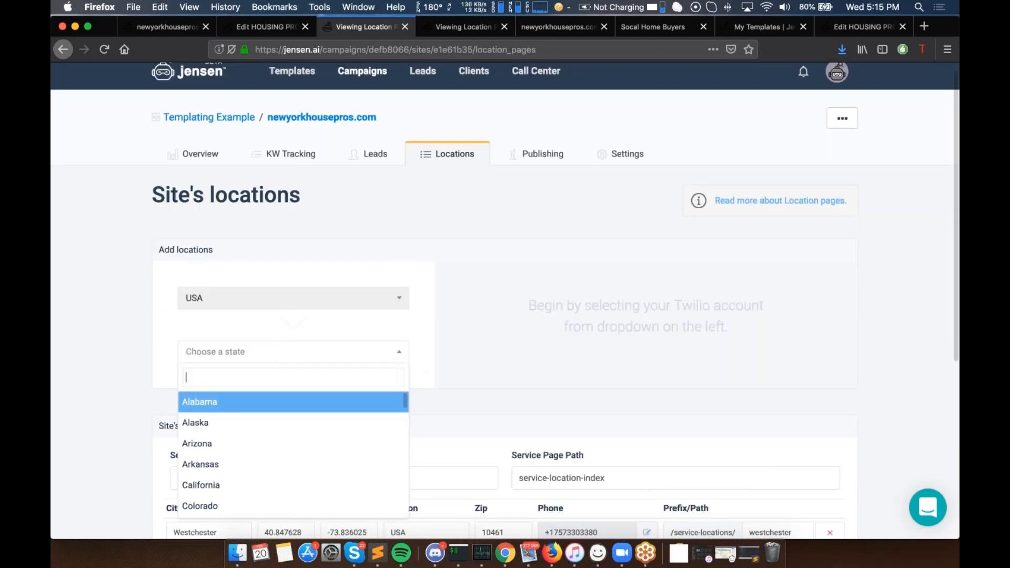
text(new yr)
key(BackSpace)
text(or)
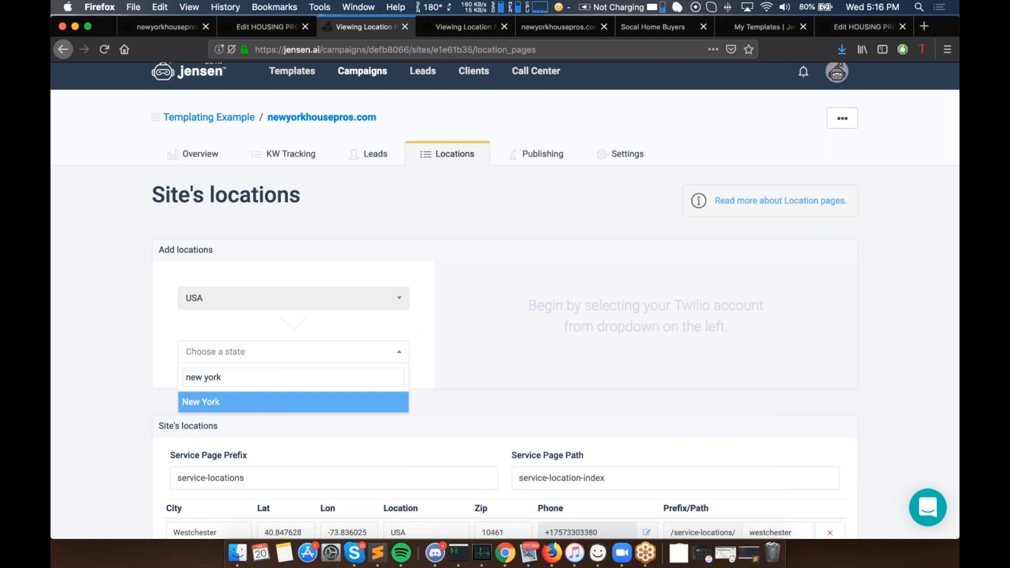
text(k)
key(Return)
Step: Choose New York County as the county so that its cities can be picked
click(251, 416)
scroll(303, 321, down, 3)
scroll(304, 321, down, 5)
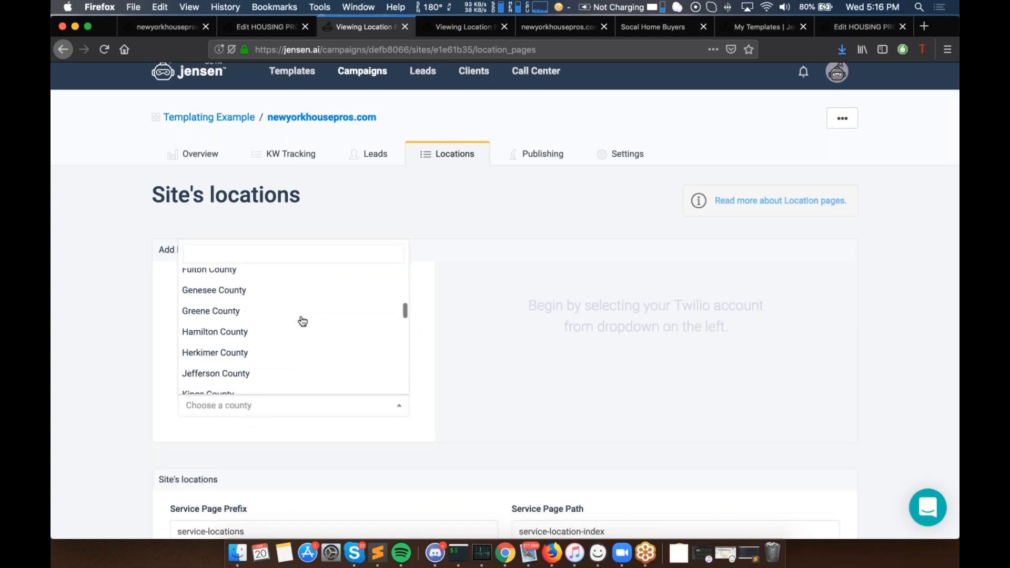
scroll(303, 321, down, 2)
scroll(302, 321, down, 5)
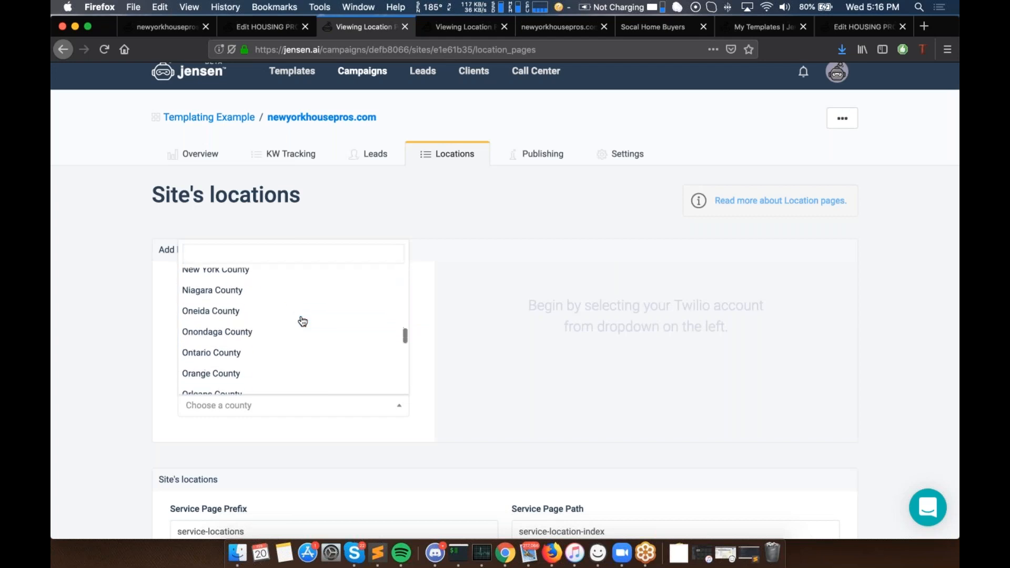
click(272, 306)
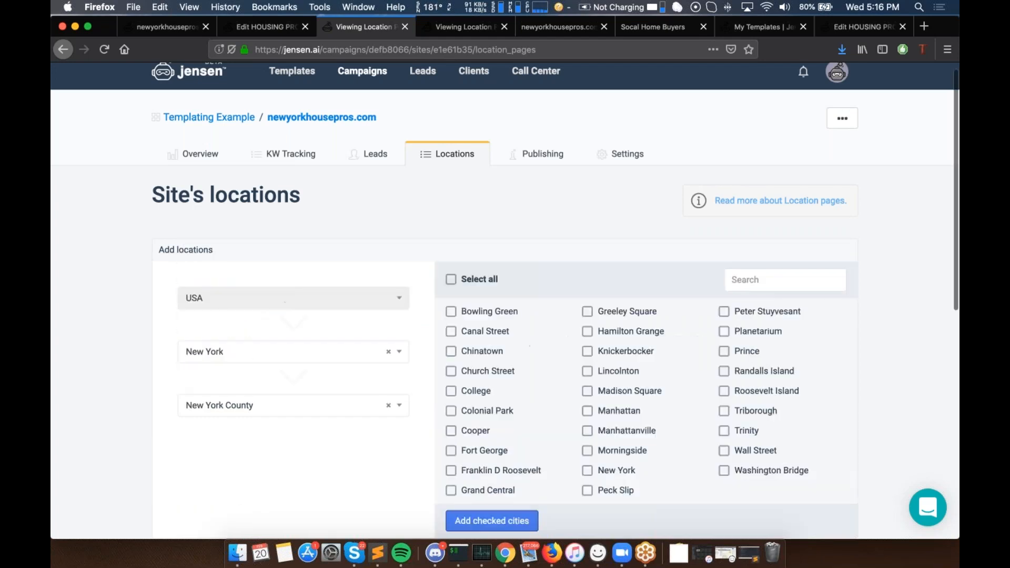
Step: Add the cities Fort George and Madison Square to the site's locations and check the list
scroll(483, 349, down, 1)
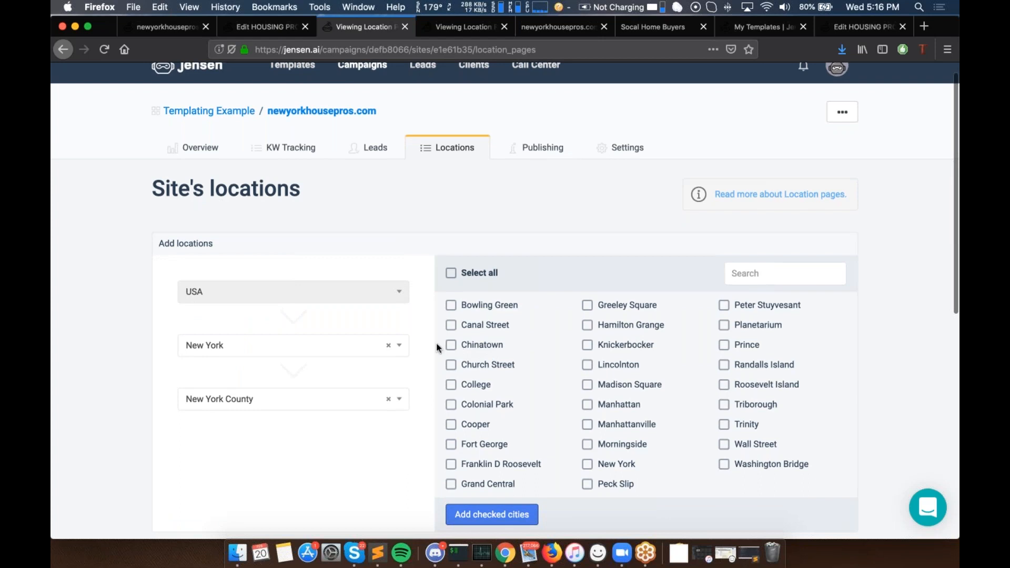
scroll(600, 337, down, 3)
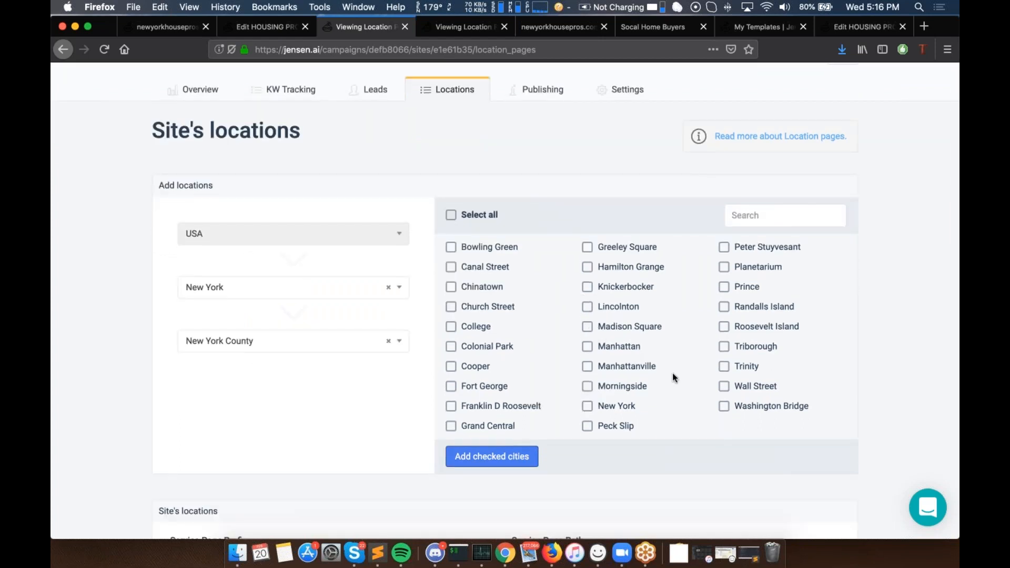
scroll(673, 373, down, 2)
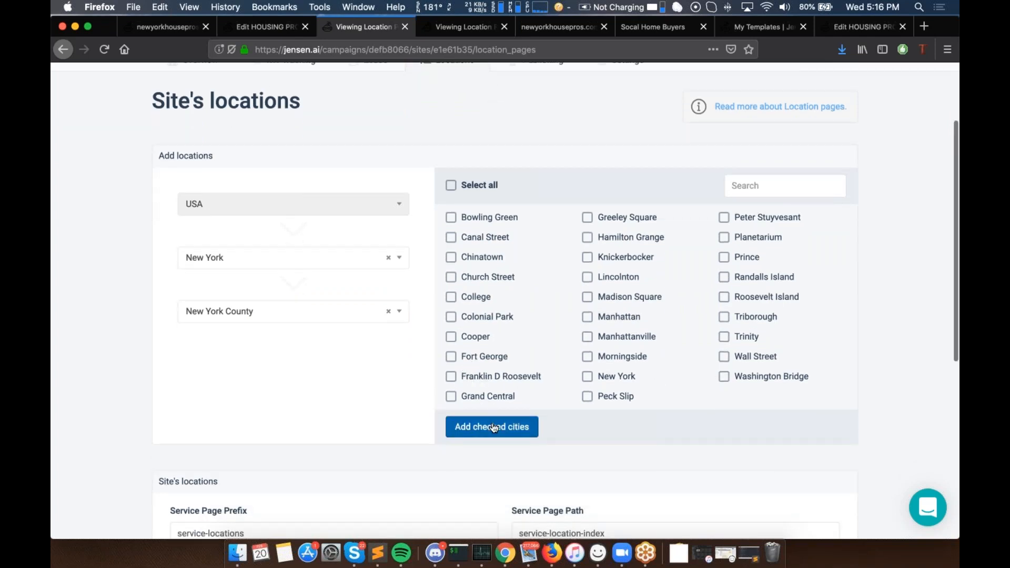
scroll(728, 422, down, 10)
scroll(728, 422, down, 6)
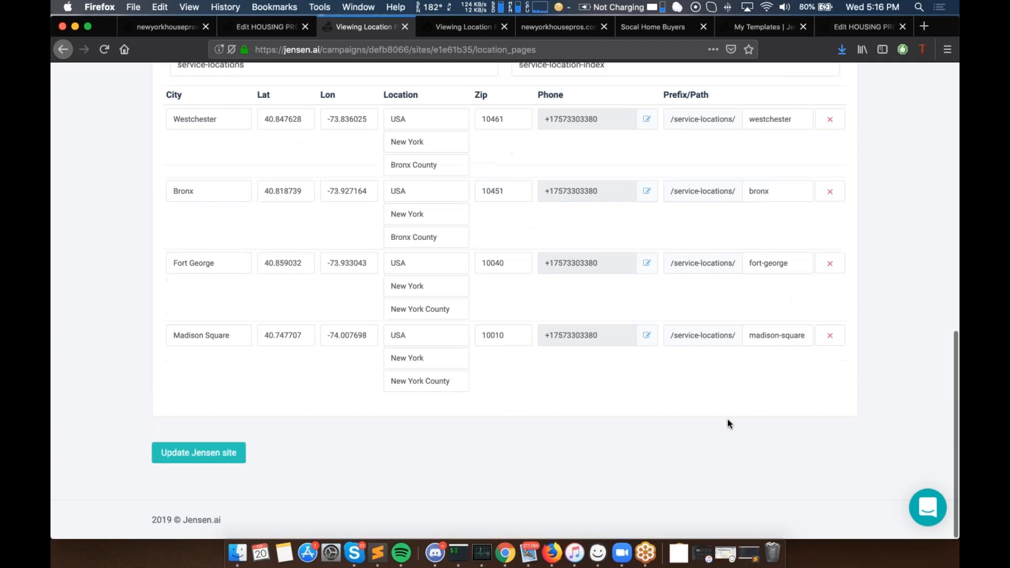
Step: Add Chinatown, Fort George and Madison Square from the New York County cities to the site's locations
scroll(728, 422, up, 12)
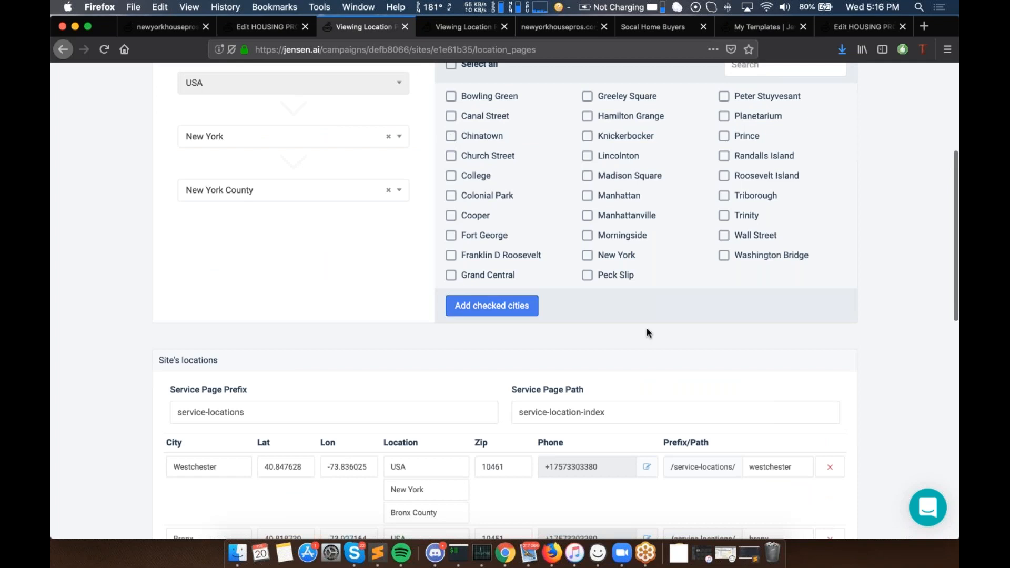
scroll(647, 330, down, 13)
scroll(646, 328, down, 5)
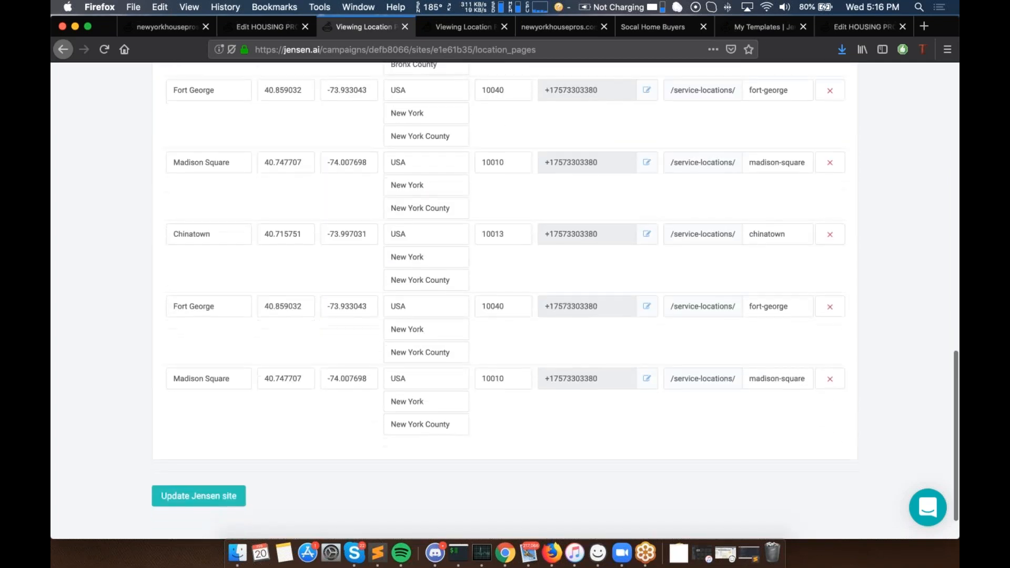
scroll(188, 249, up, 1)
scroll(193, 281, down, 3)
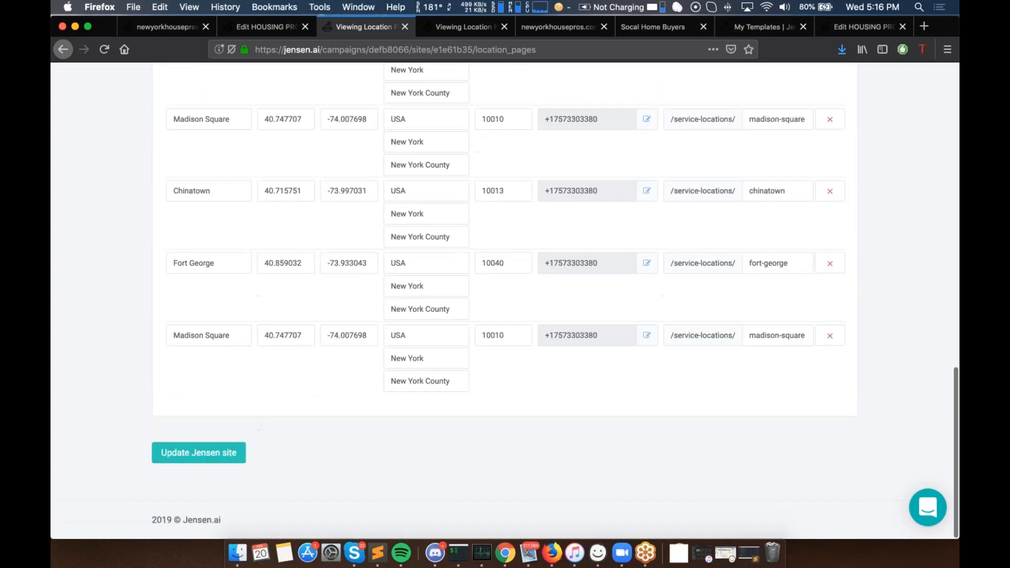
Step: Highlight the newyorkhousepros.com site name in the heading of its Locations page
scroll(431, 258, up, 15)
scroll(531, 258, up, 10)
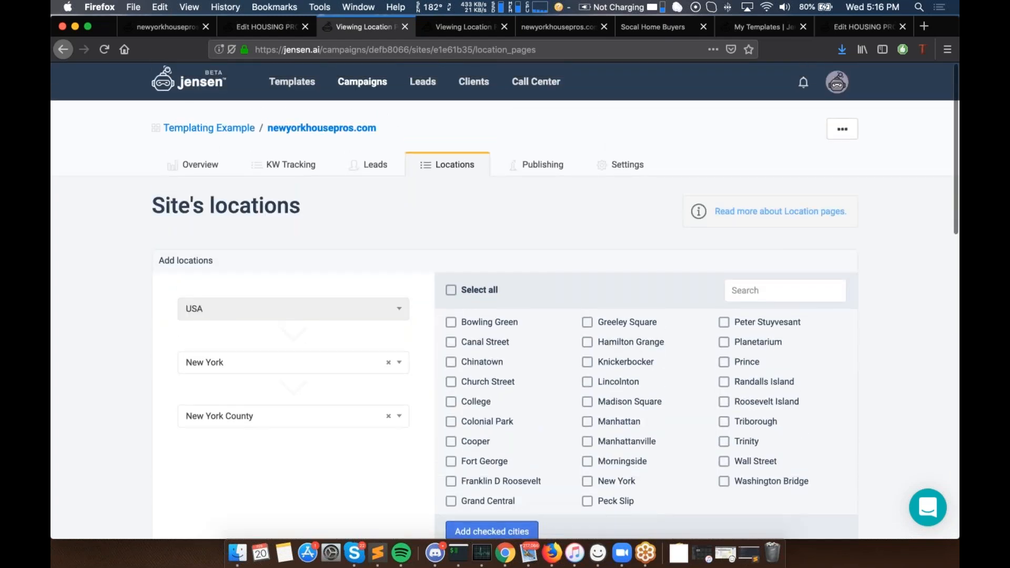
drag(388, 132, 273, 130)
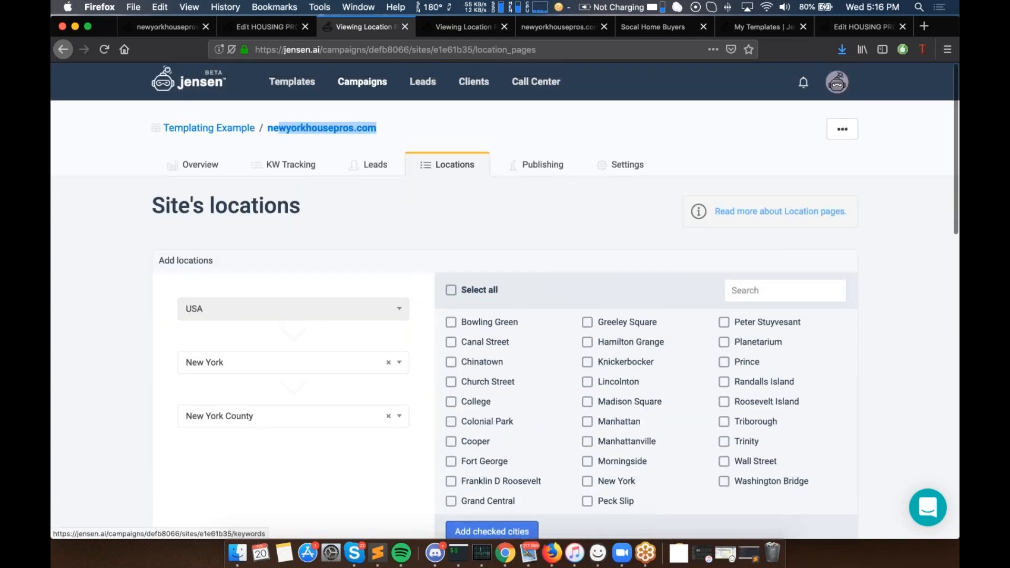
Step: Submit the edited location list to update the New York Jensen site
scroll(274, 130, down, 3)
scroll(505, 300, down, 15)
click(199, 453)
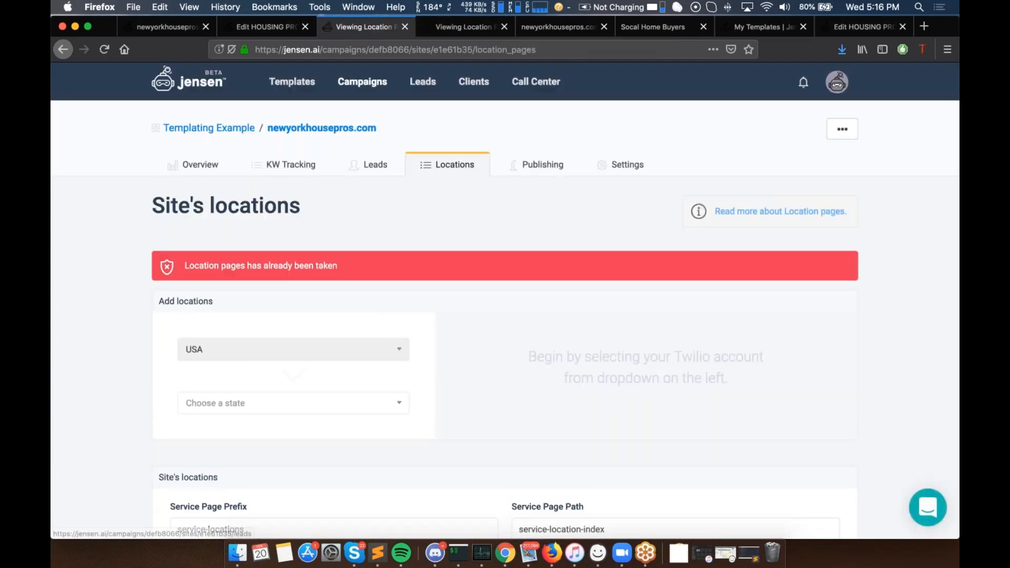
Step: Review the New York site's location entries after the update and highlight the error message above them
scroll(251, 279, down, 5)
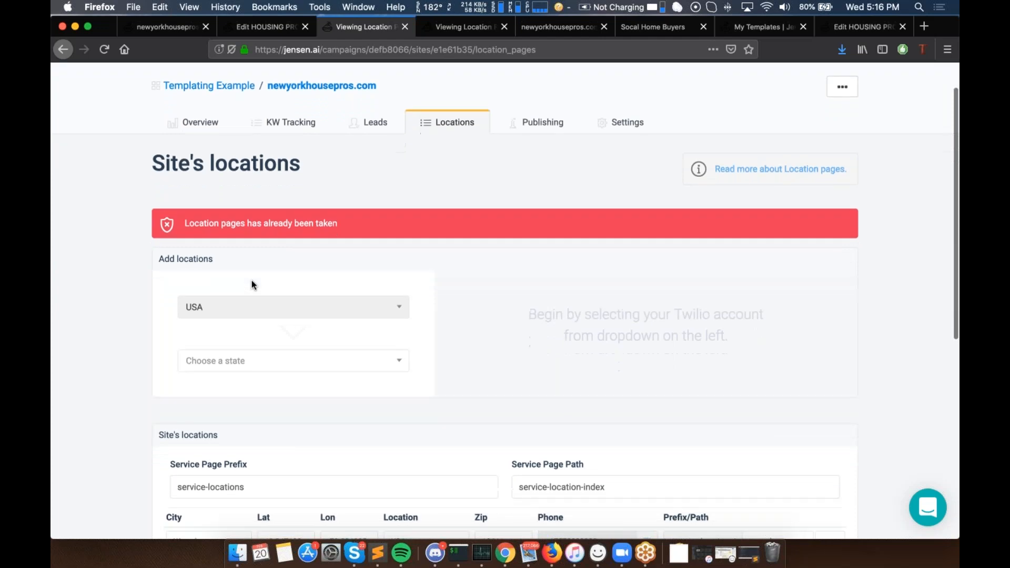
scroll(251, 280, down, 4)
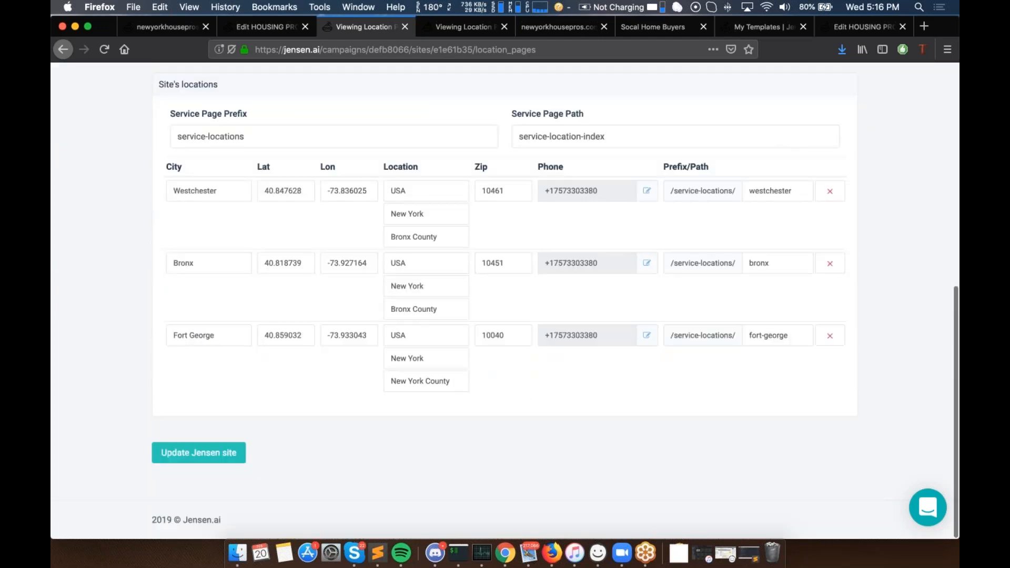
scroll(505, 300, up, 6)
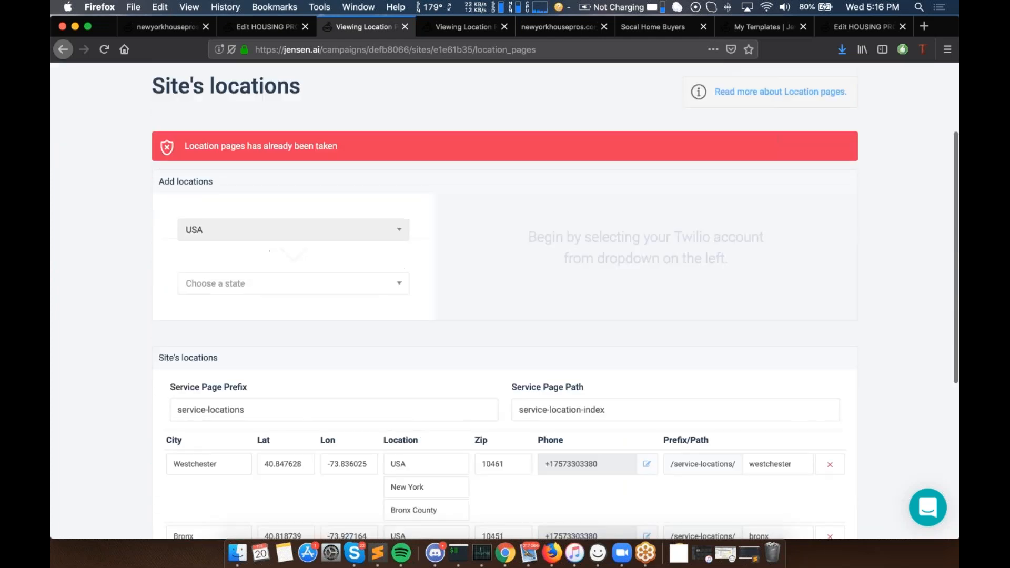
scroll(372, 392, down, 5)
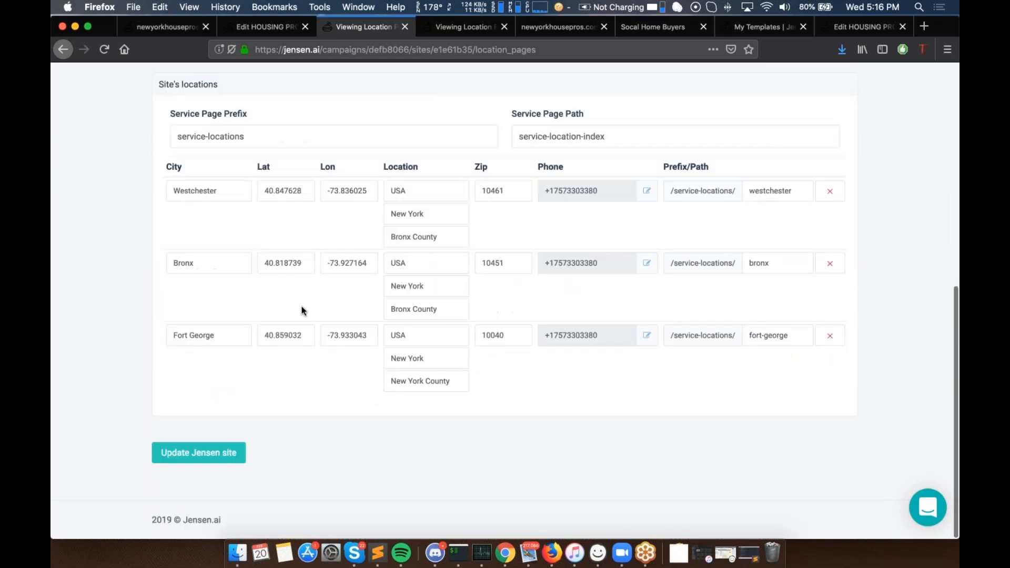
scroll(304, 311, up, 3)
scroll(408, 206, up, 5)
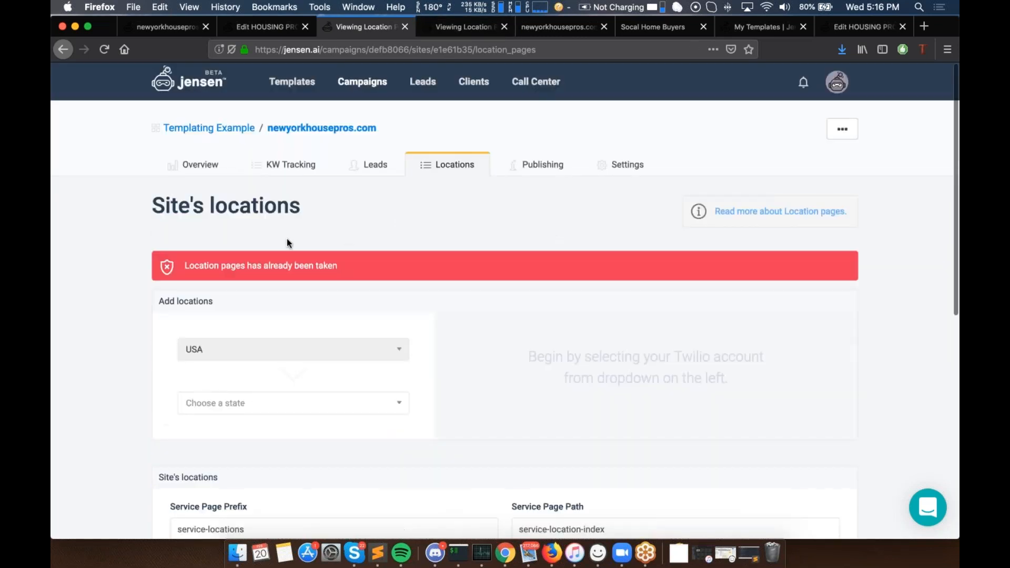
drag(181, 266, 362, 266)
click(362, 265)
scroll(362, 265, down, 4)
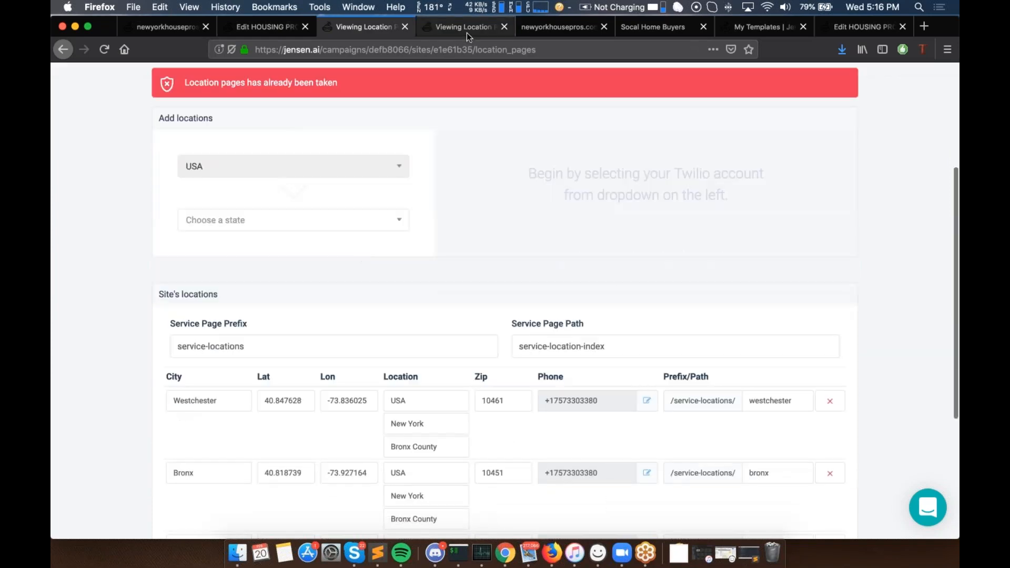
Step: Switch to the socalhousepros.com Locations page, highlight the site name and look through its location entries
click(465, 26)
scroll(460, 311, down, 5)
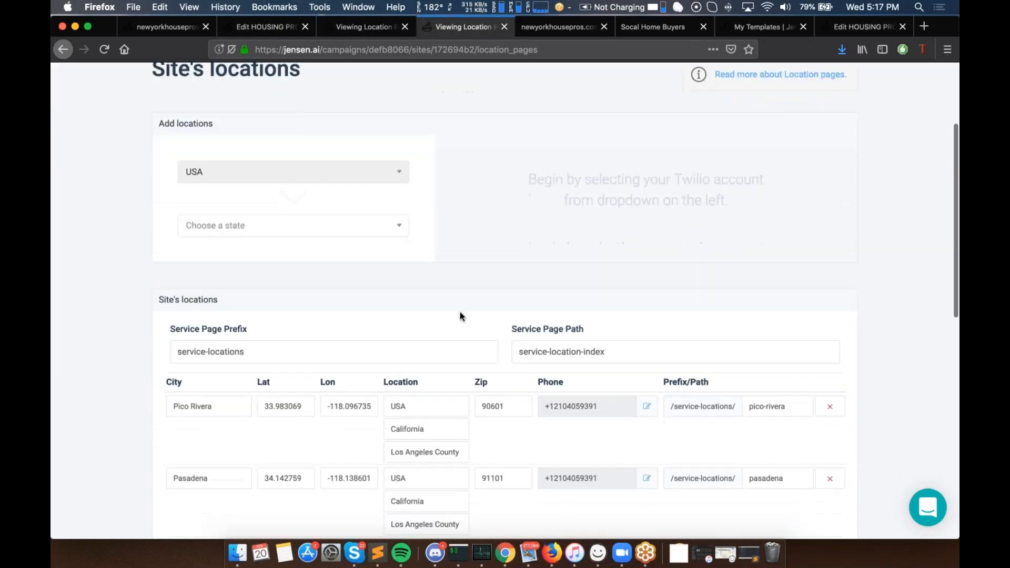
scroll(336, 181, up, 5)
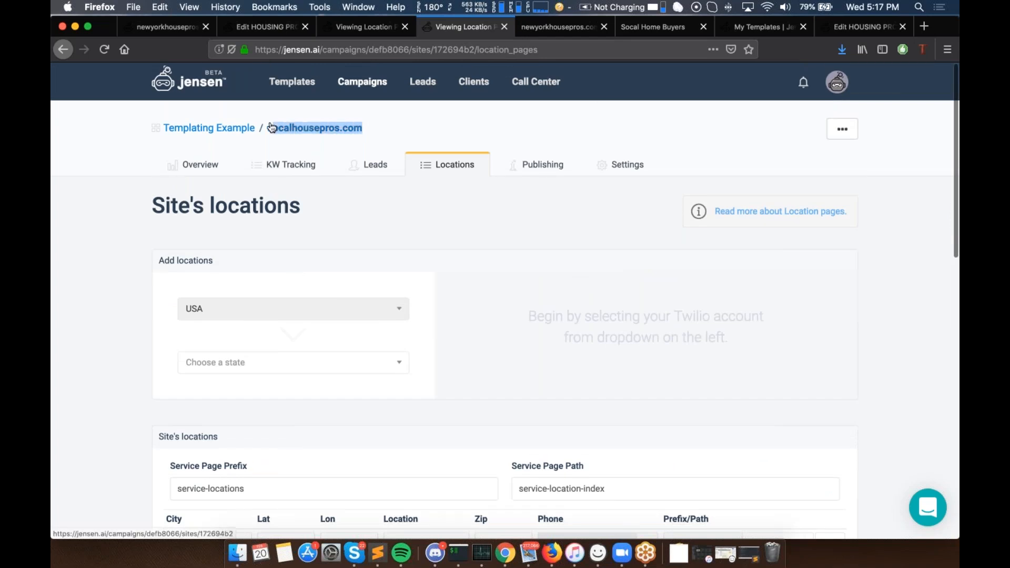
scroll(415, 165, down, 5)
scroll(232, 209, down, 1)
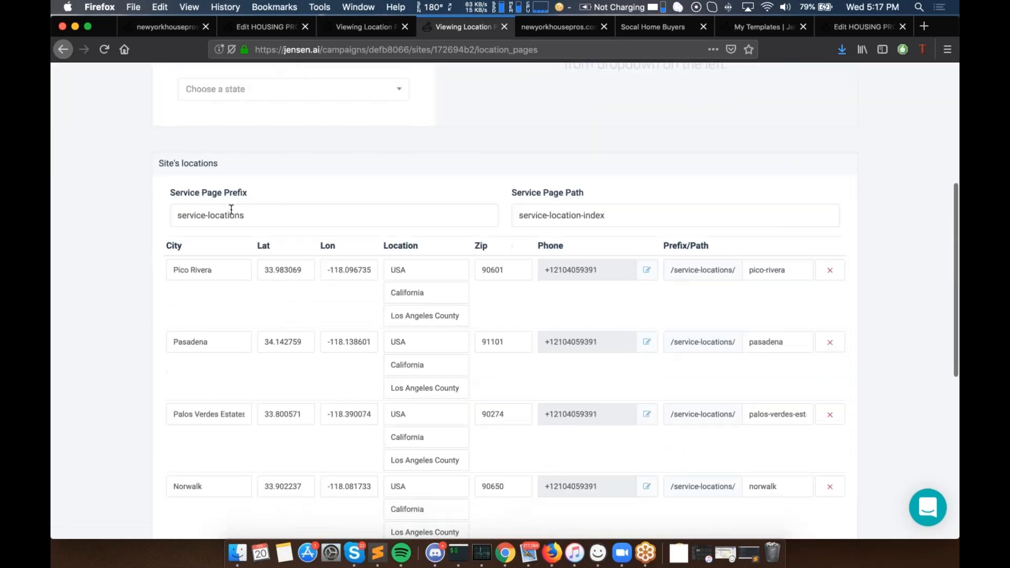
Step: Look through the remaining location entries of the socalhousepros.com site down to Marina Del Rey
scroll(285, 209, down, 3)
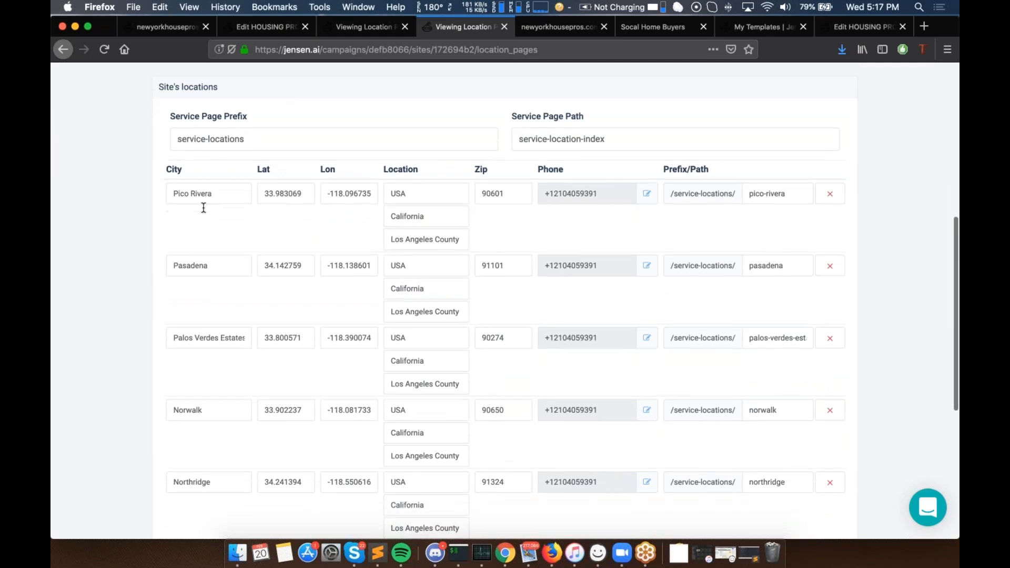
scroll(276, 215, down, 3)
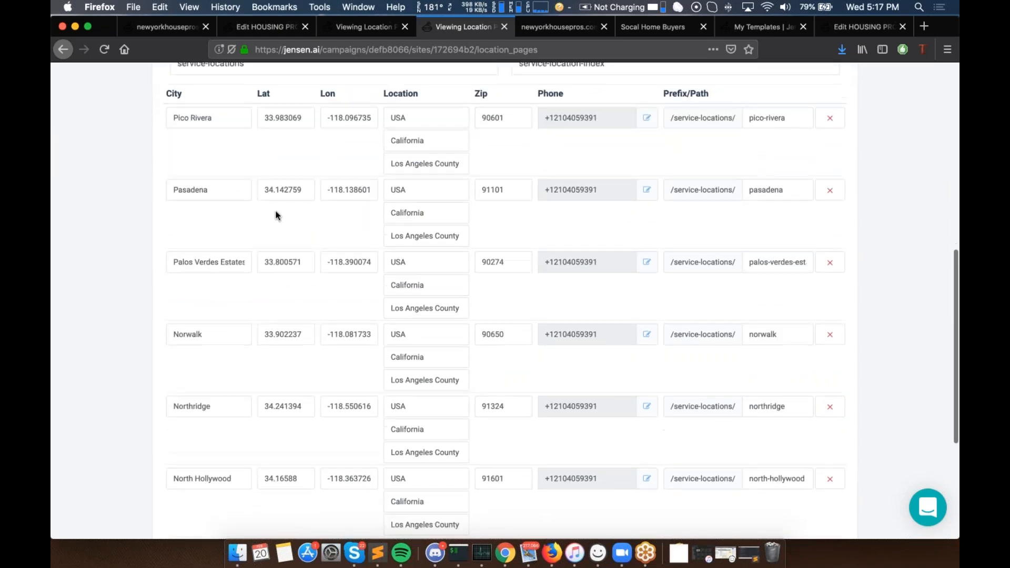
scroll(285, 294, down, 6)
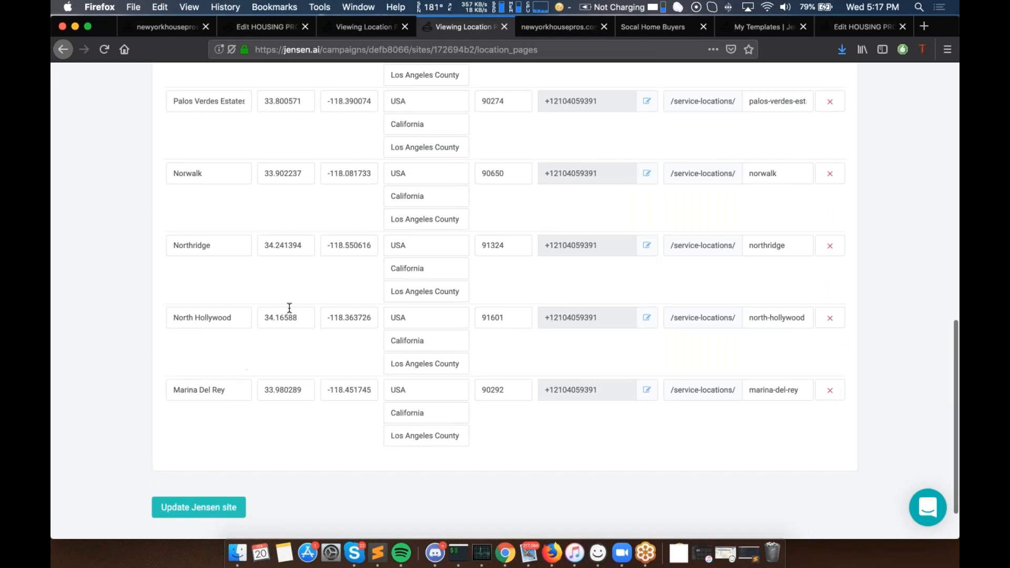
key(Home)
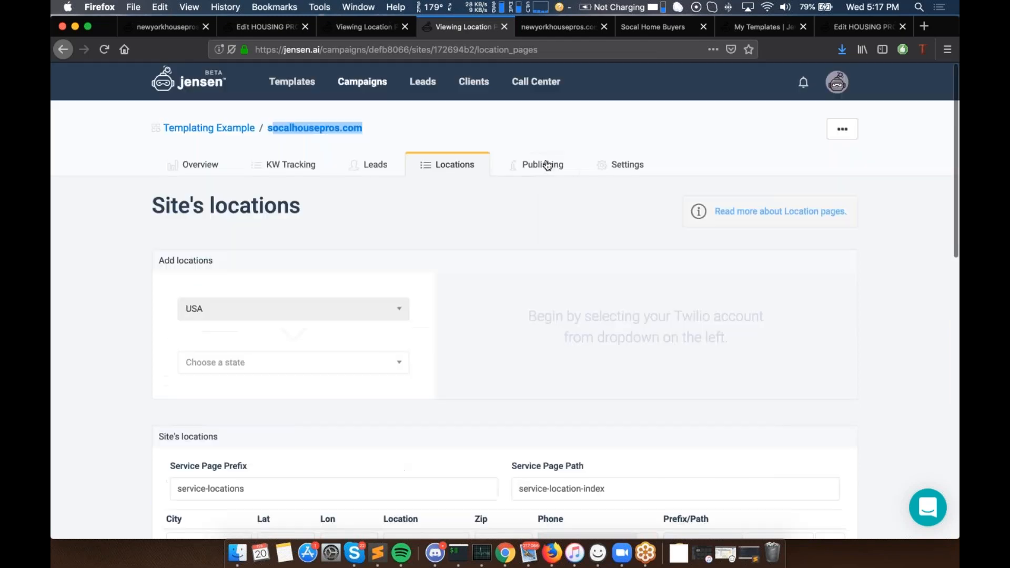
Step: Reload the live newyorkhousepros.com site, open its Locations page and highlight the listed location links
click(558, 32)
click(105, 49)
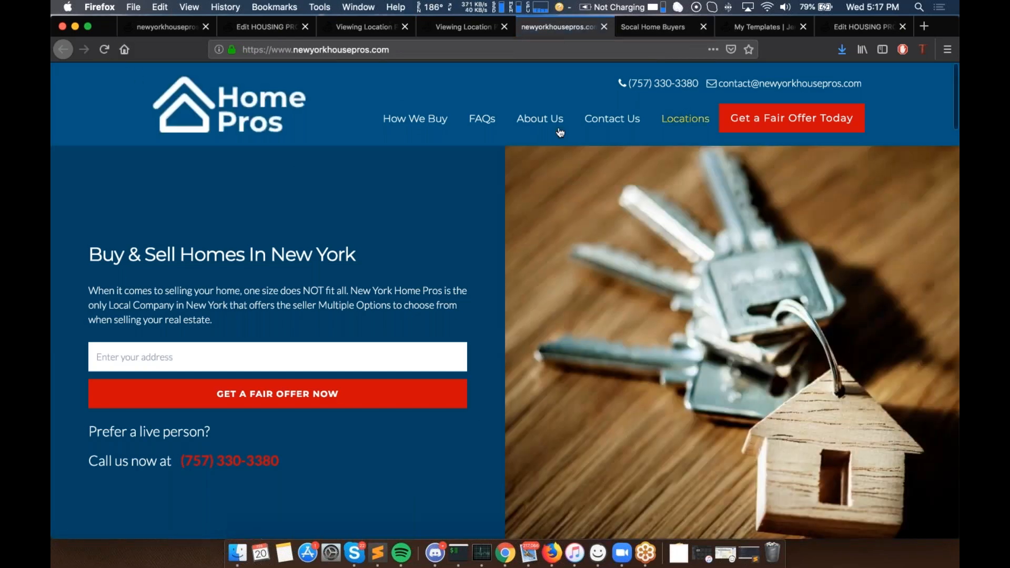
click(693, 128)
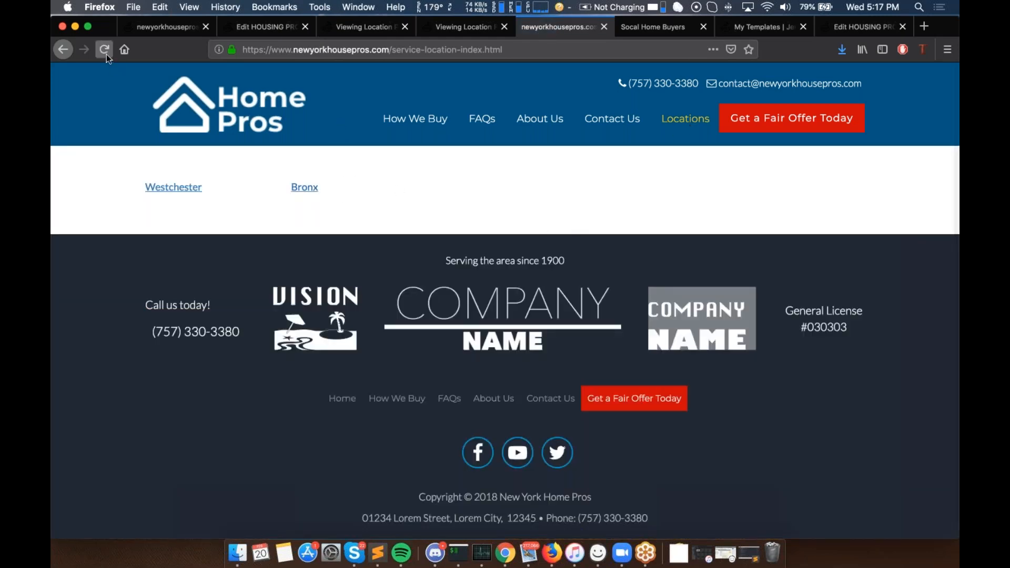
drag(374, 194, 139, 182)
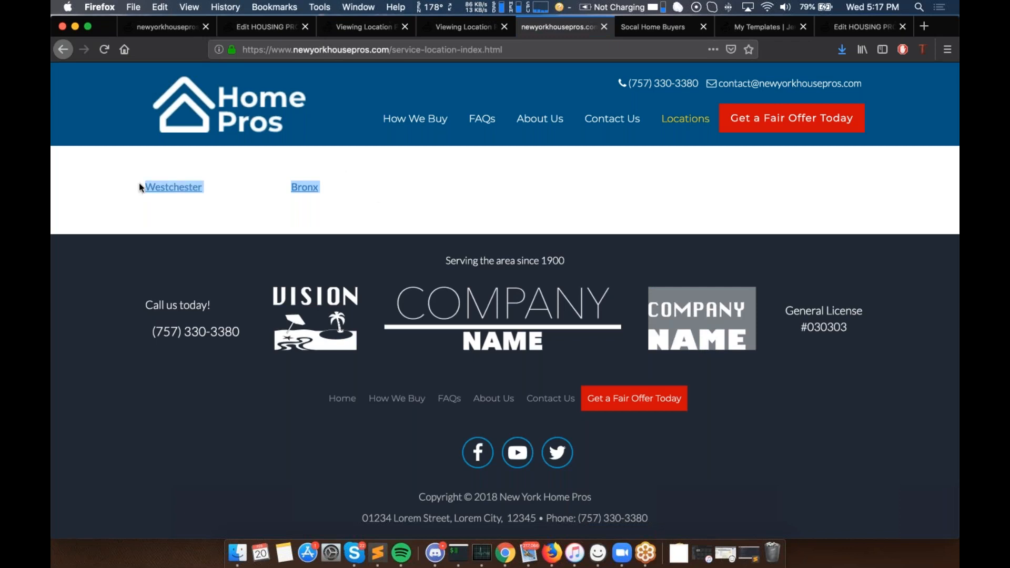
Step: Resubmit the New York site's location list in Jensen and check its updated entries
click(362, 29)
scroll(469, 225, down, 5)
click(199, 453)
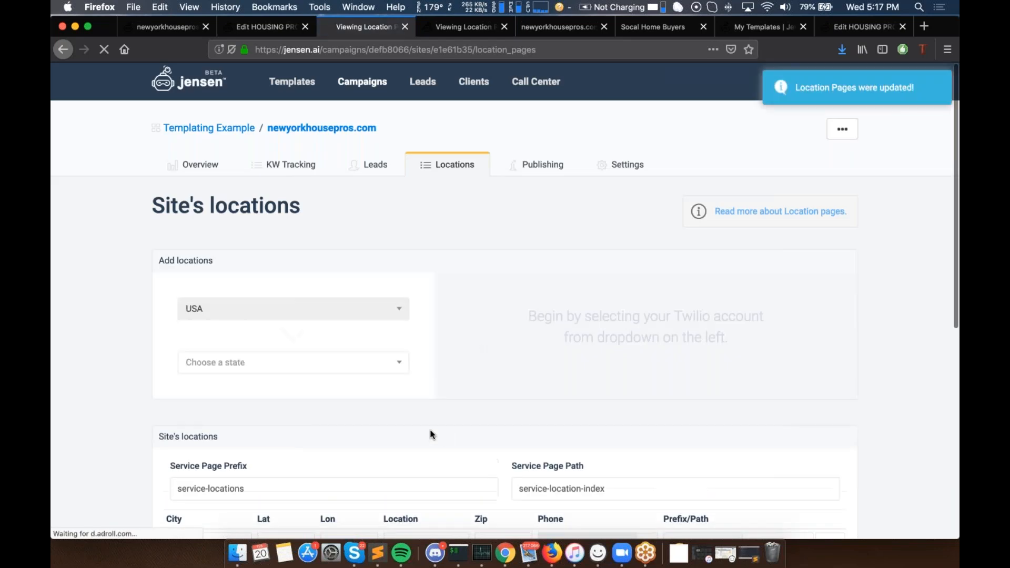
scroll(431, 433, down, 5)
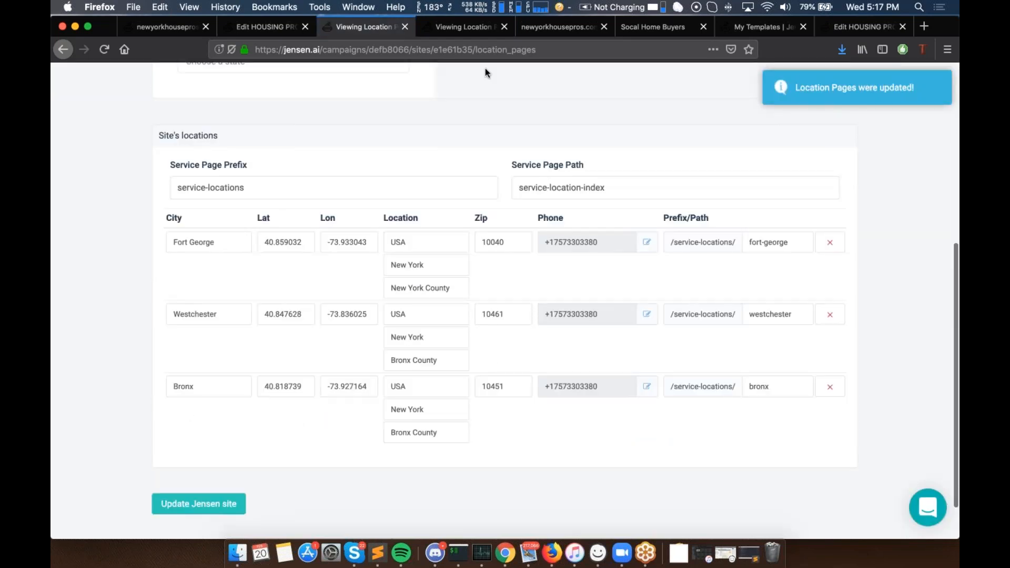
Step: Reload the live New York locations page and open its Fort George location page
click(533, 29)
click(110, 50)
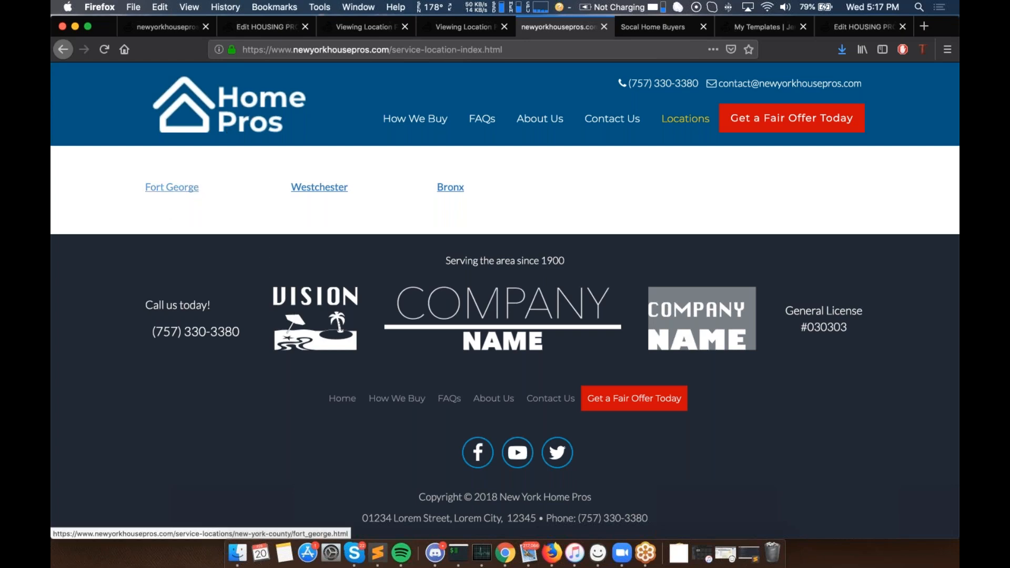
click(173, 189)
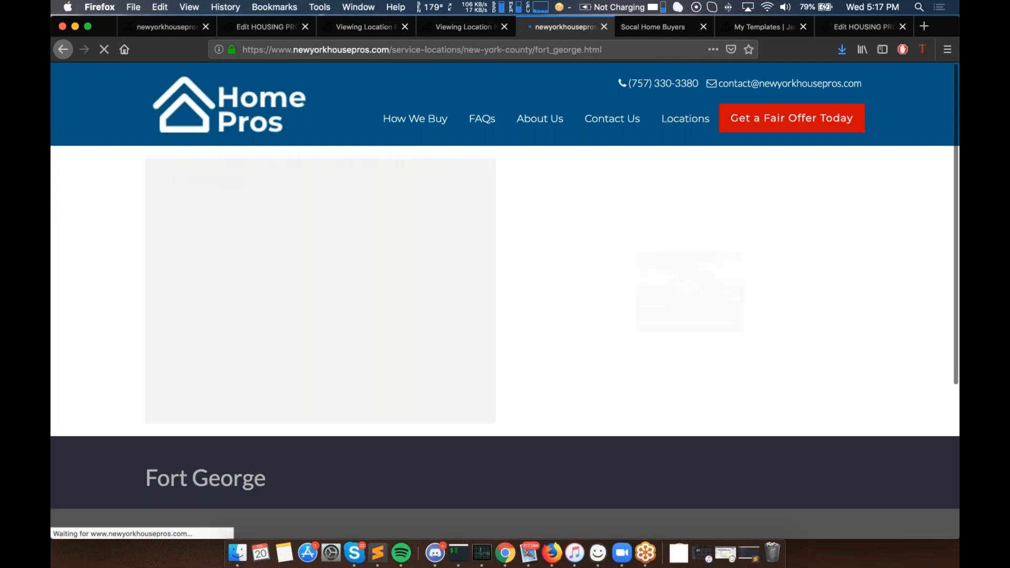
Step: Look over the Fort George page and its map, and highlight the city name in the heading
scroll(324, 229, down, 2)
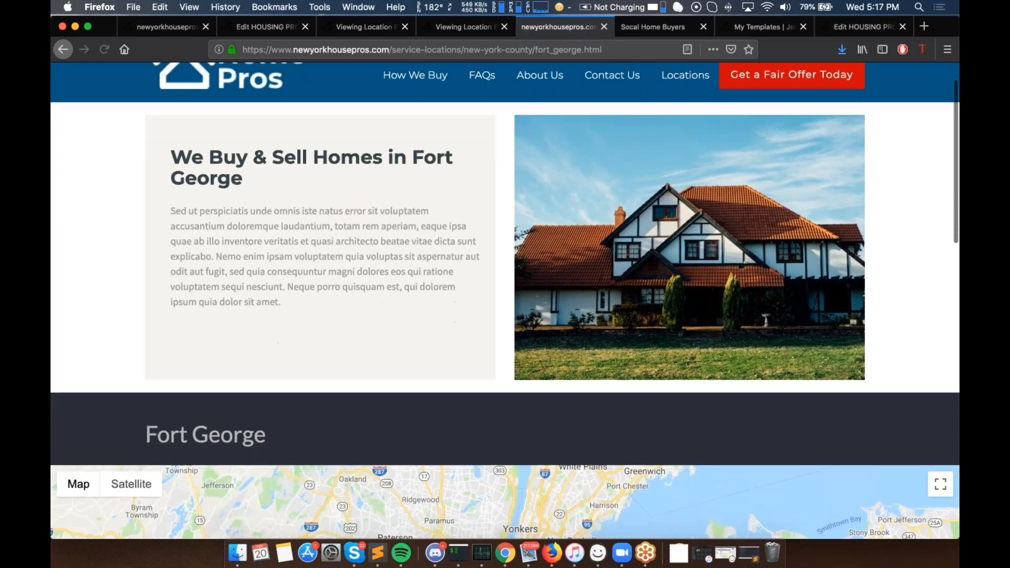
scroll(505, 453, down, 7)
scroll(505, 452, up, 5)
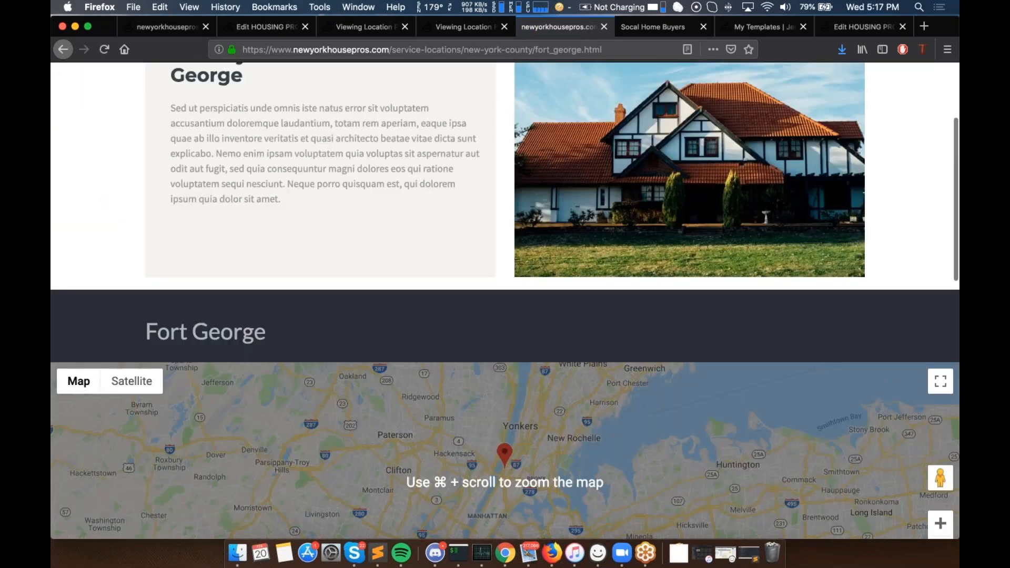
scroll(211, 200, up, 4)
double_click(190, 217)
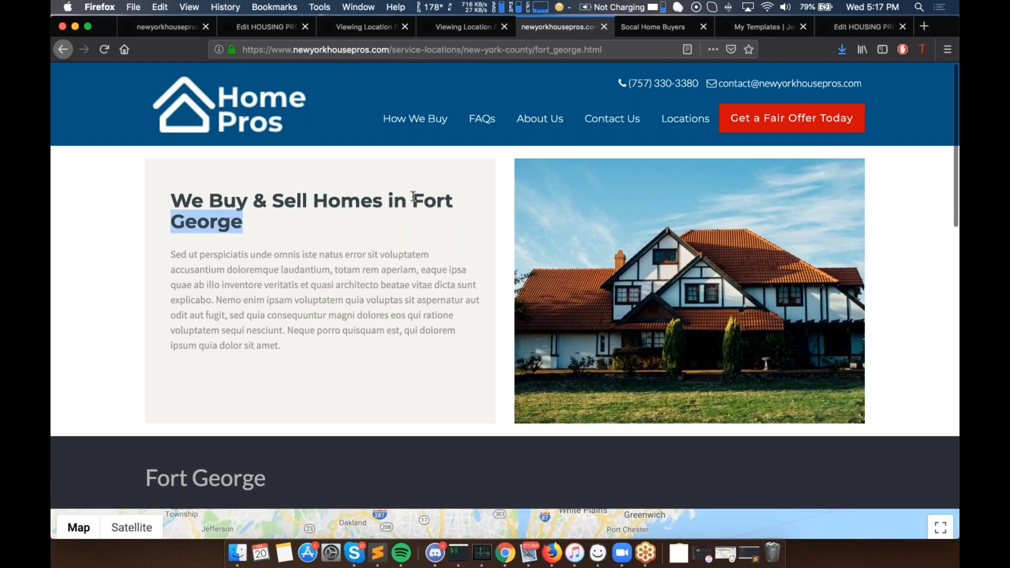
drag(413, 197, 413, 197)
Step: Open the Locations page of the live socalhousepros.com site and highlight its location links
click(658, 25)
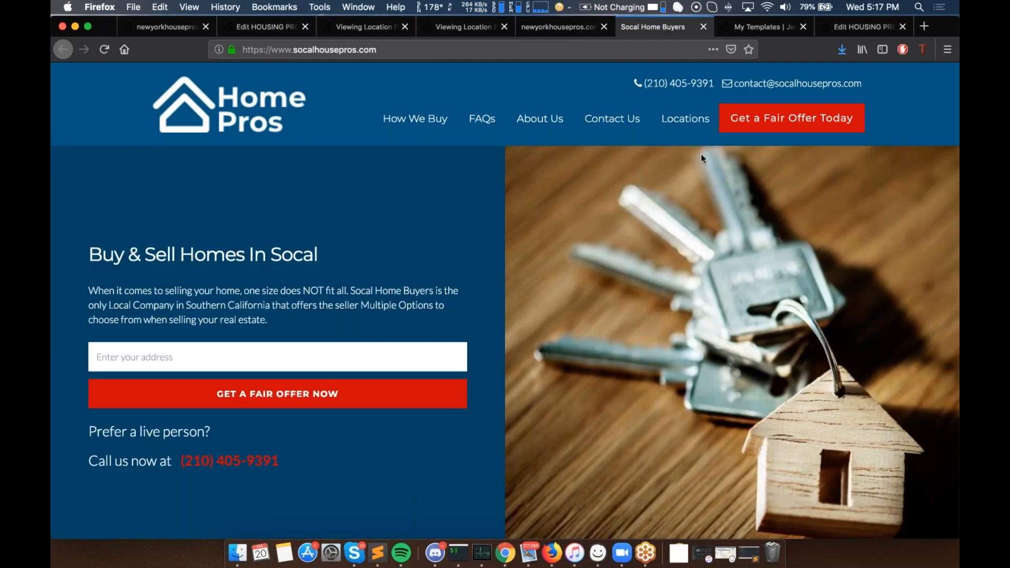
click(685, 118)
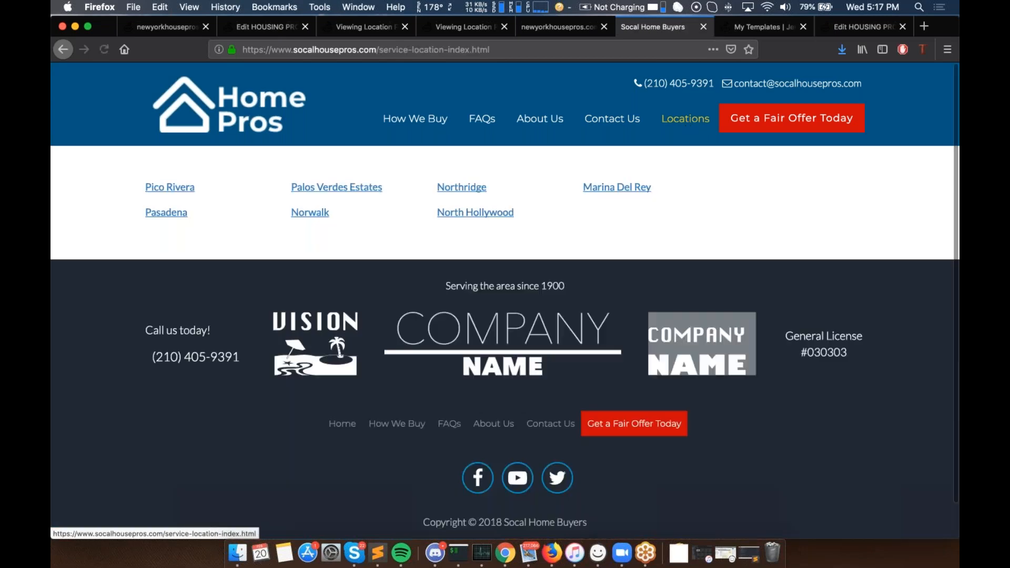
drag(570, 224, 153, 187)
click(125, 175)
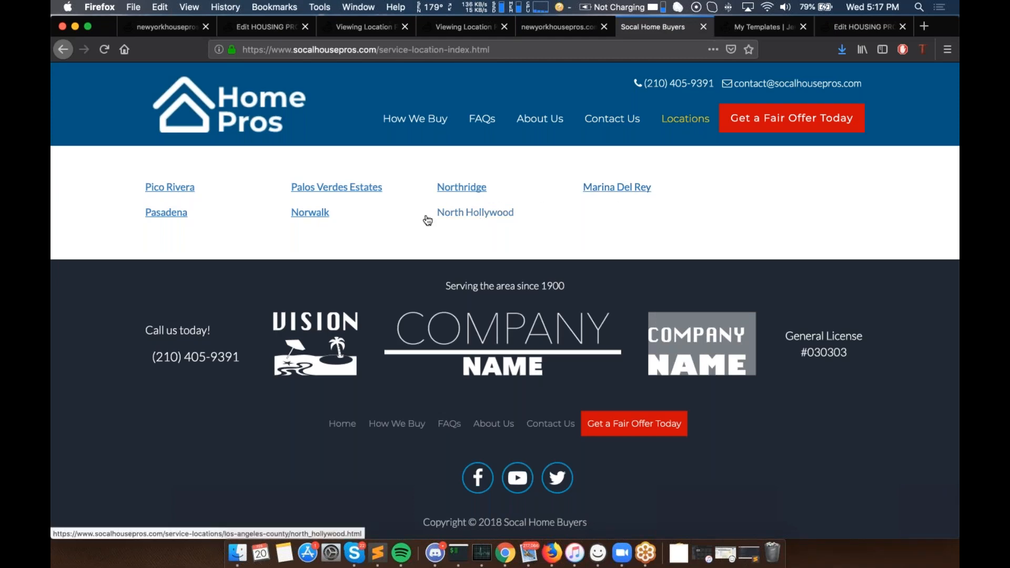
Step: Open the Pico Rivera location page and examine its heading, map, testimonial and footer
click(167, 188)
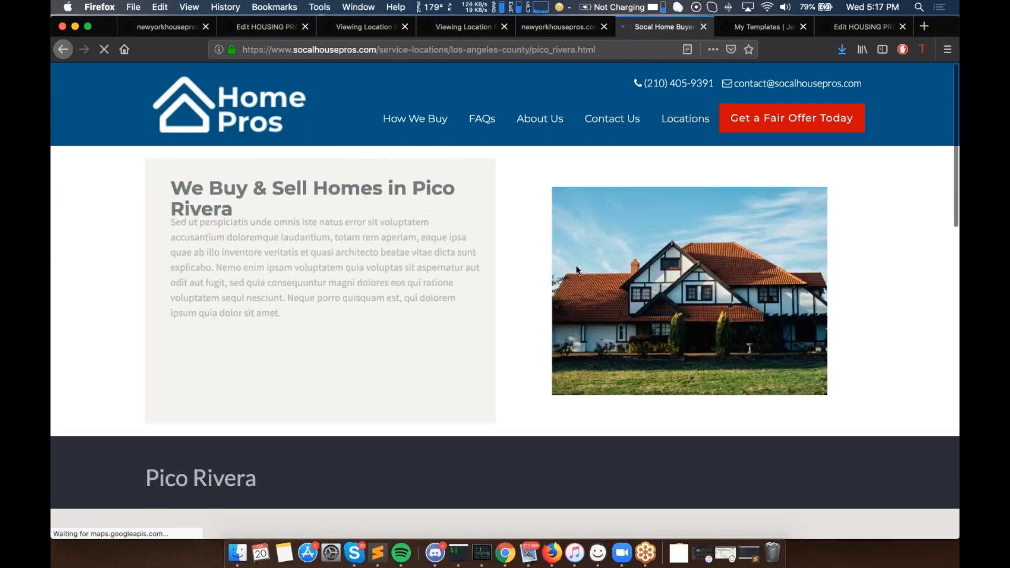
scroll(232, 232, down, 3)
scroll(233, 236, down, 10)
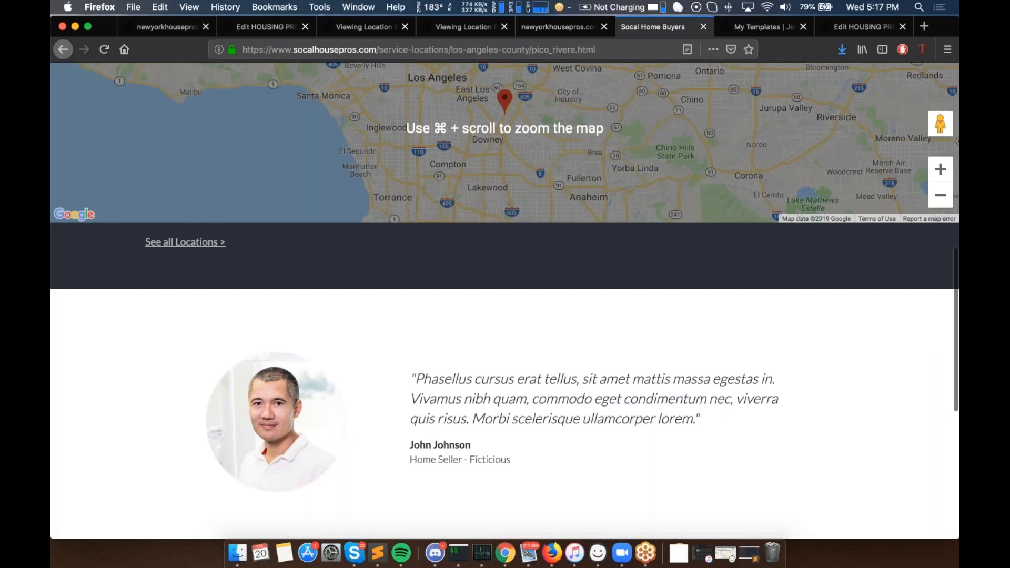
scroll(506, 300, up, 15)
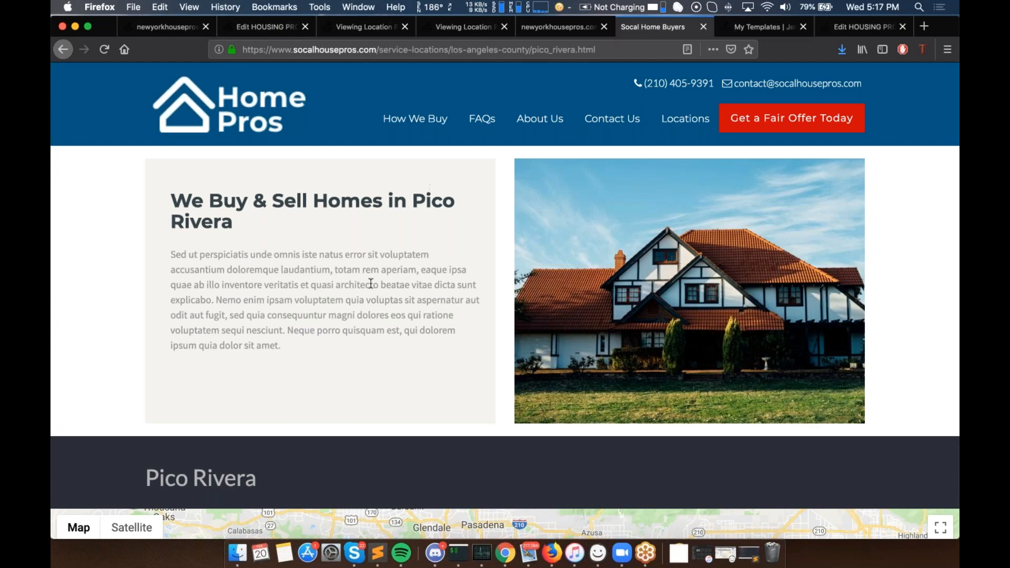
scroll(319, 274, up, 2)
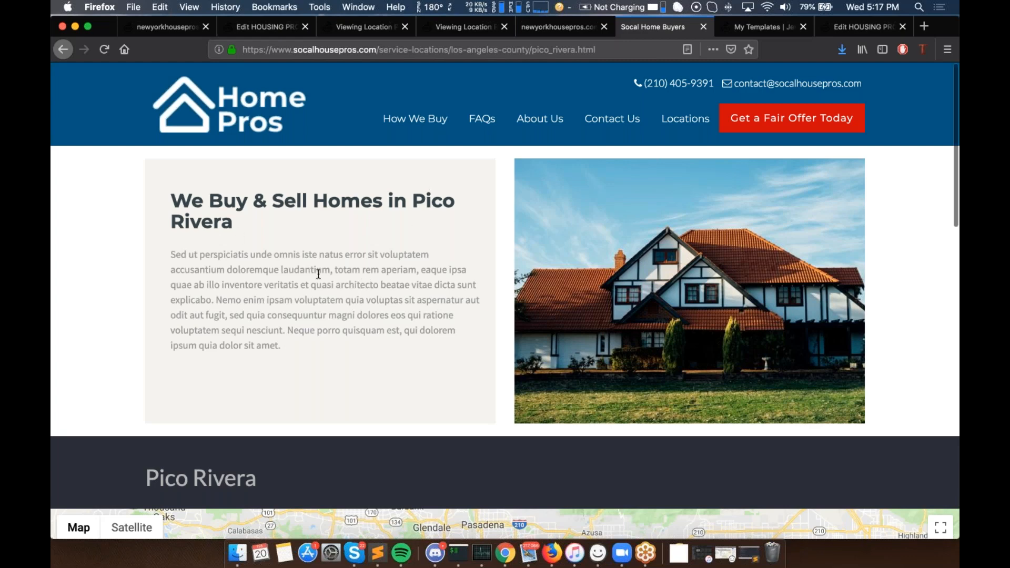
scroll(318, 274, down, 10)
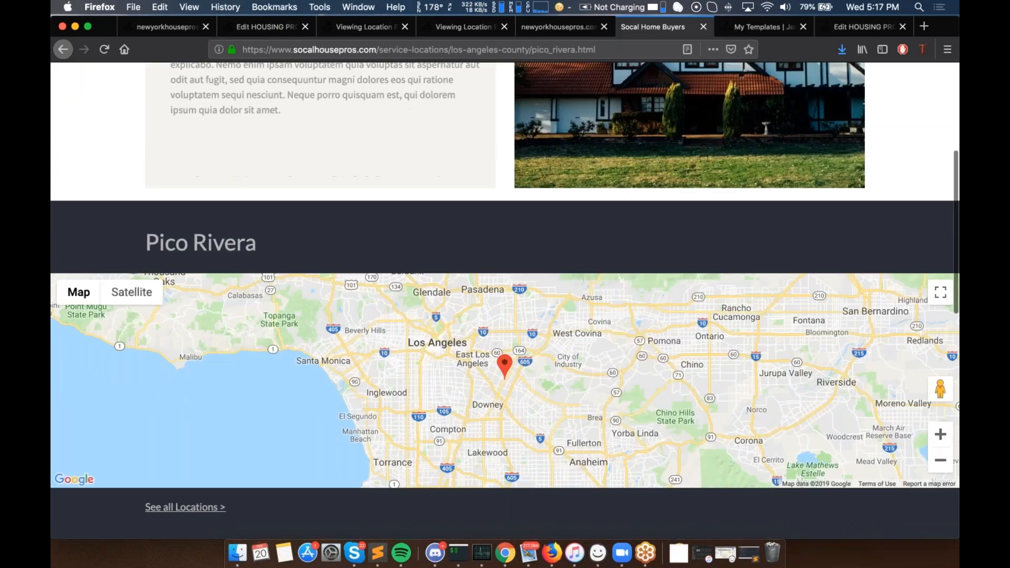
scroll(339, 357, down, 3)
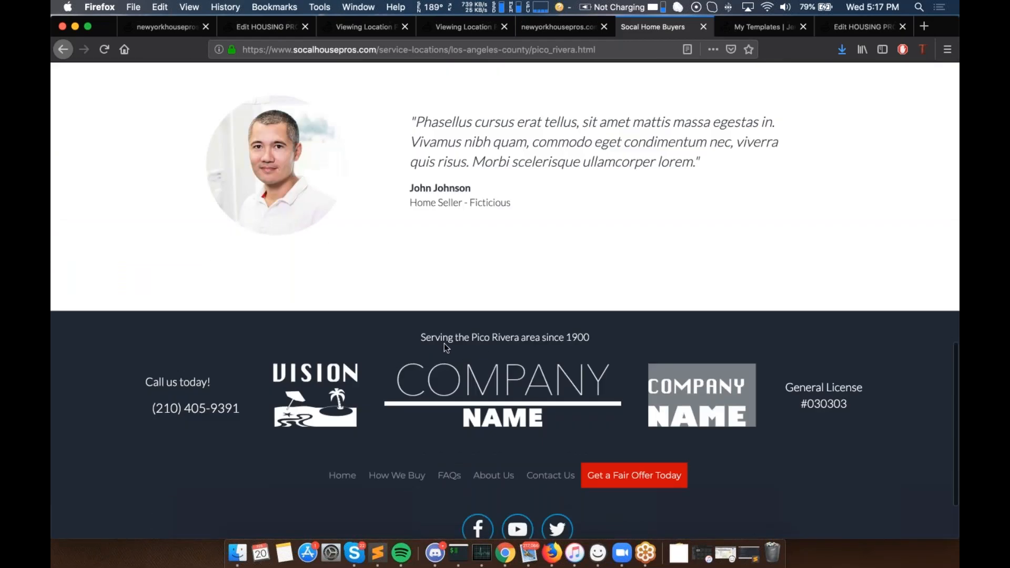
scroll(445, 343, down, 1)
scroll(444, 343, up, 15)
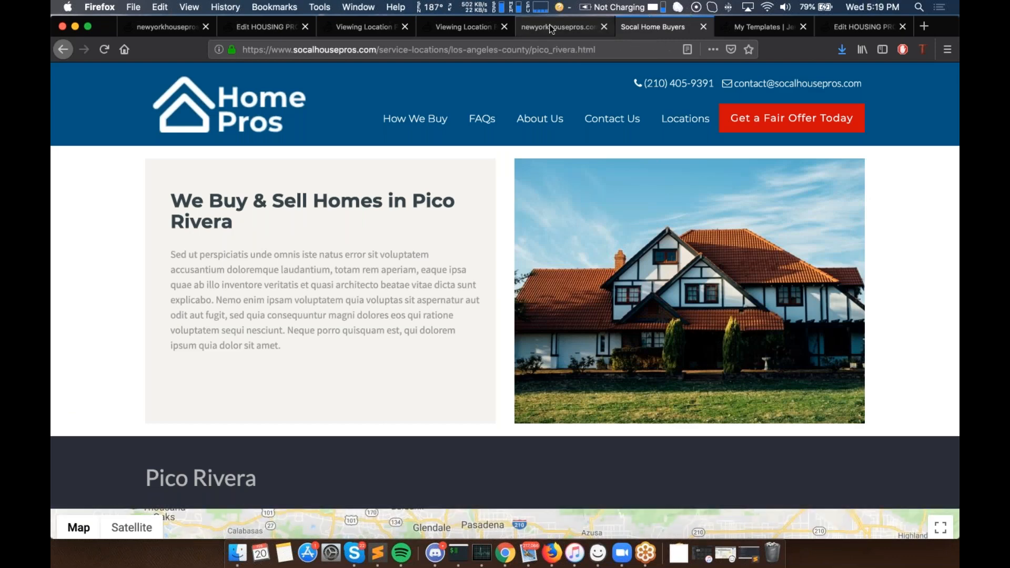
Step: Compare the live Fort George page with the Pico Rivera page, glancing at the Socal site's location settings in between
click(552, 28)
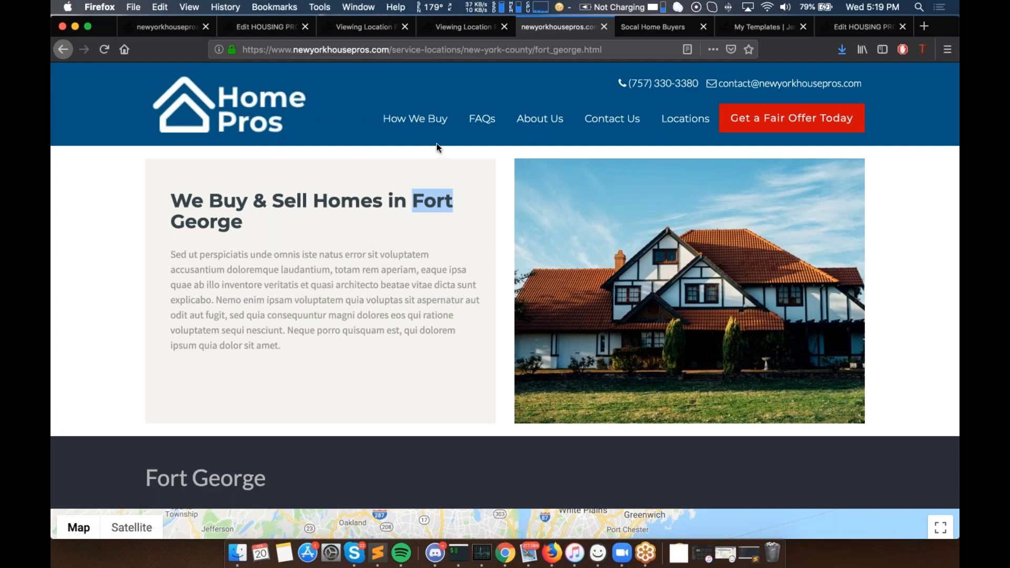
scroll(437, 147, down, 2)
scroll(437, 147, up, 2)
click(453, 27)
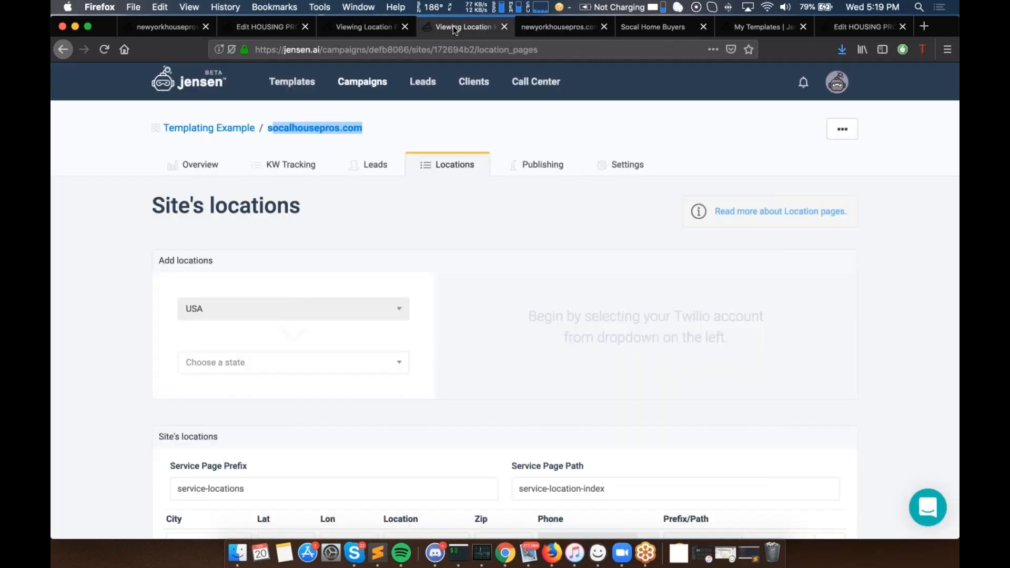
click(583, 33)
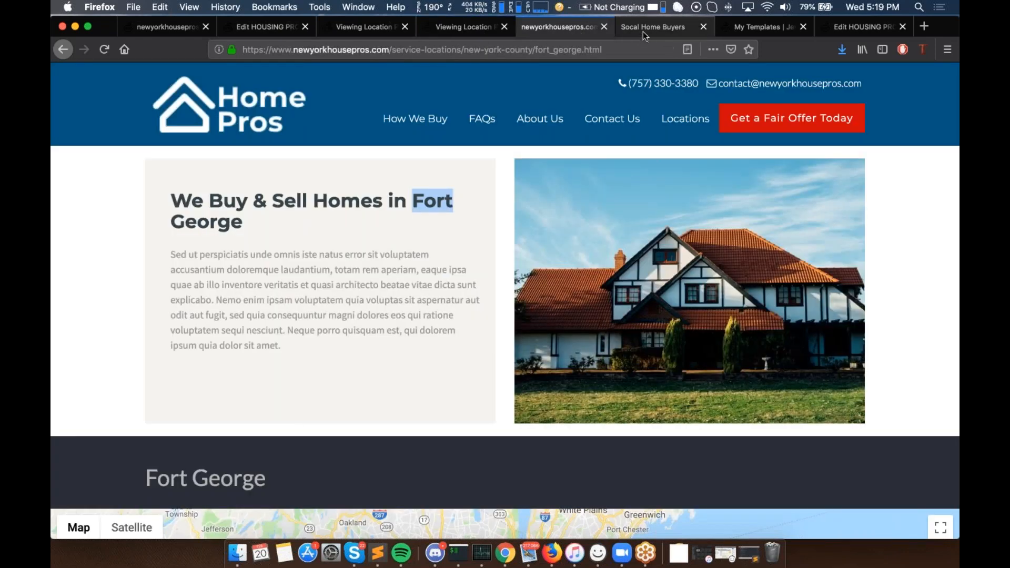
click(643, 30)
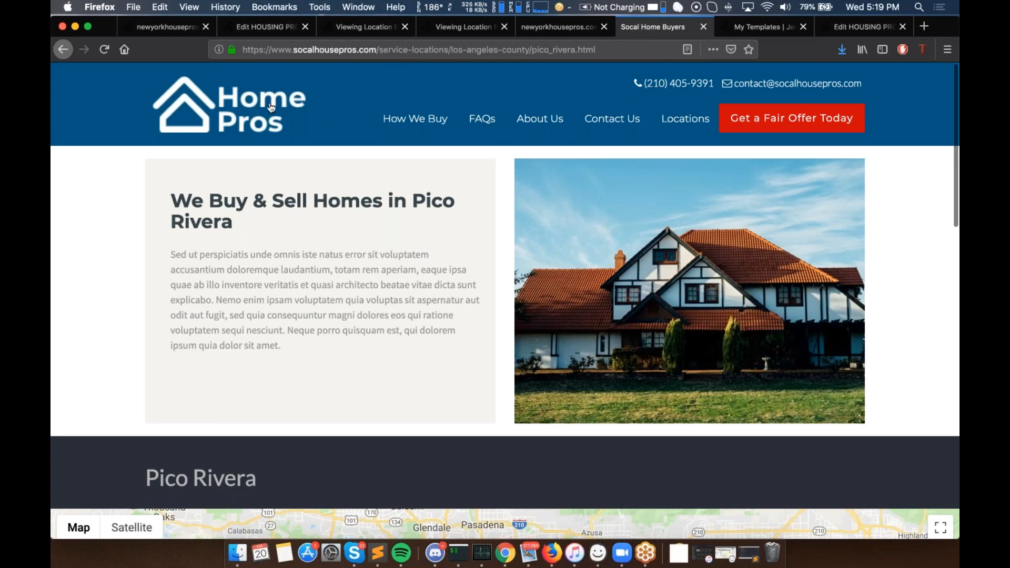
click(551, 33)
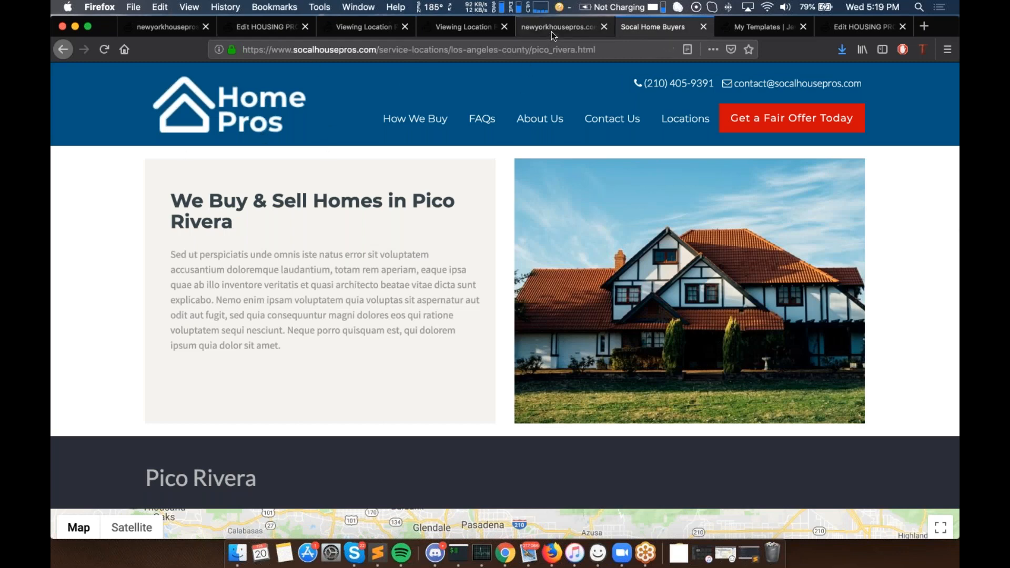
click(637, 33)
click(527, 31)
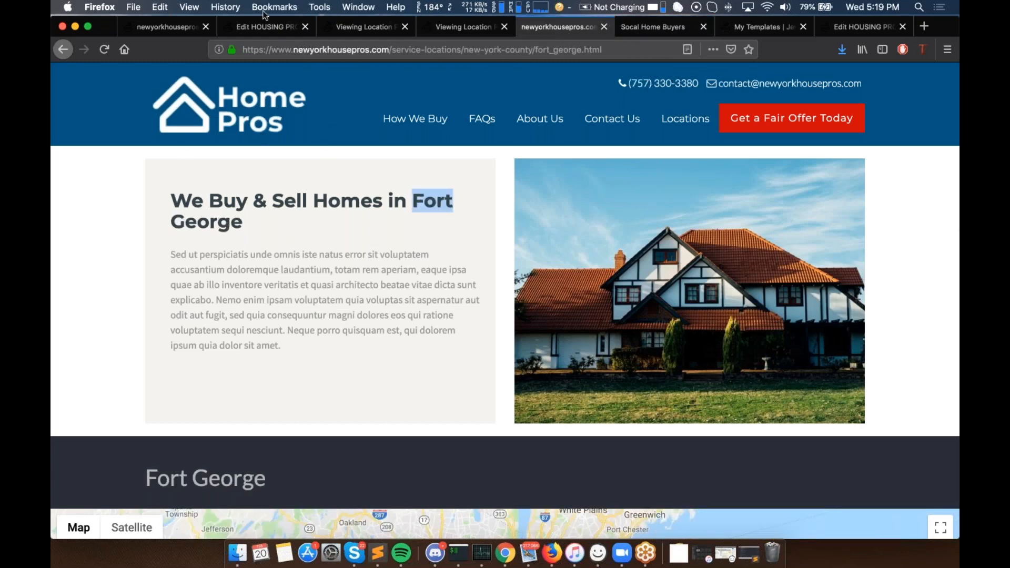
Step: Return to the New York site's Jensen overview, open the Templates list and reveal the HOUSING PROS template's actions
click(220, 27)
click(179, 27)
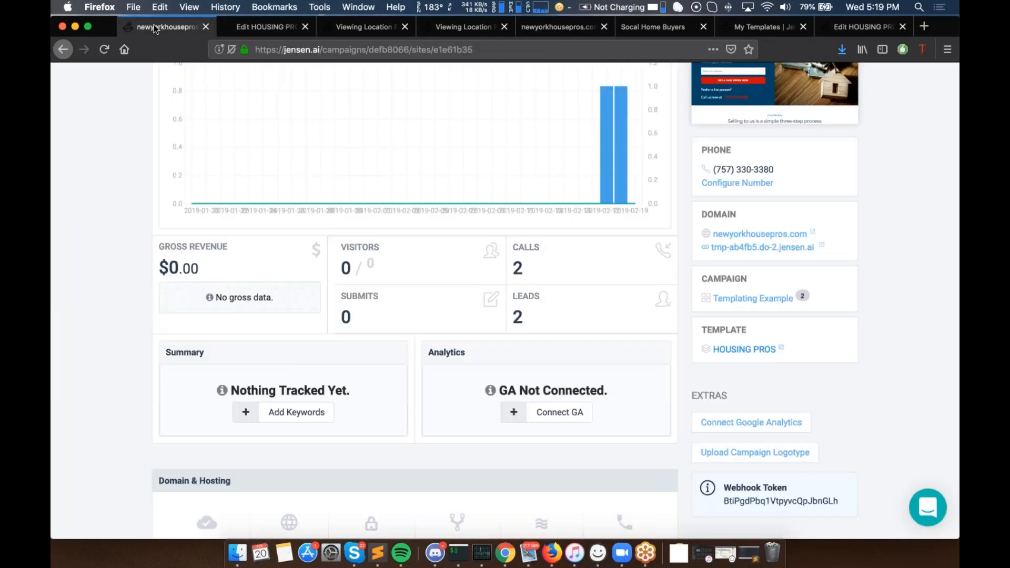
scroll(369, 211, up, 5)
click(291, 81)
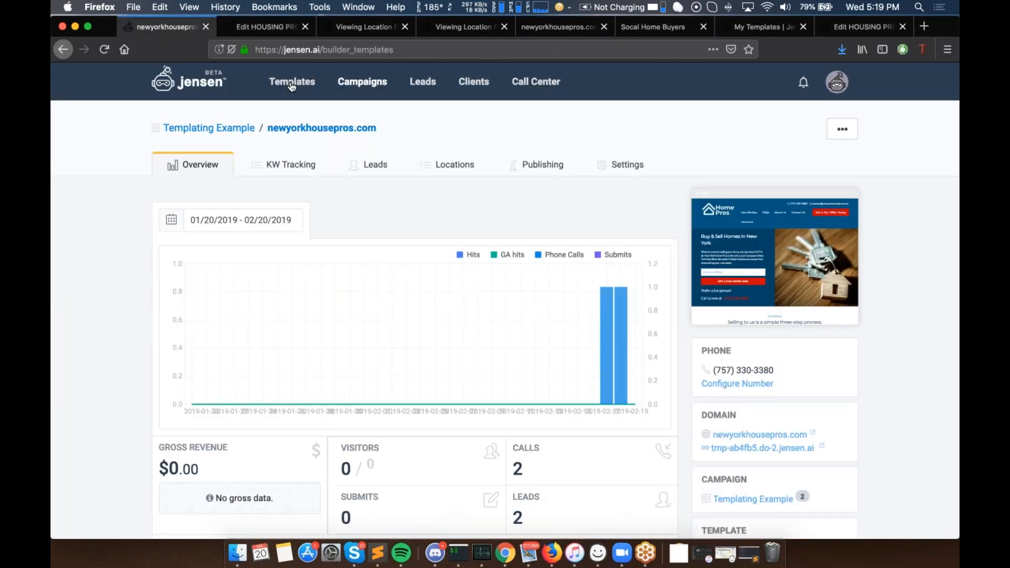
mouse_move(313, 257)
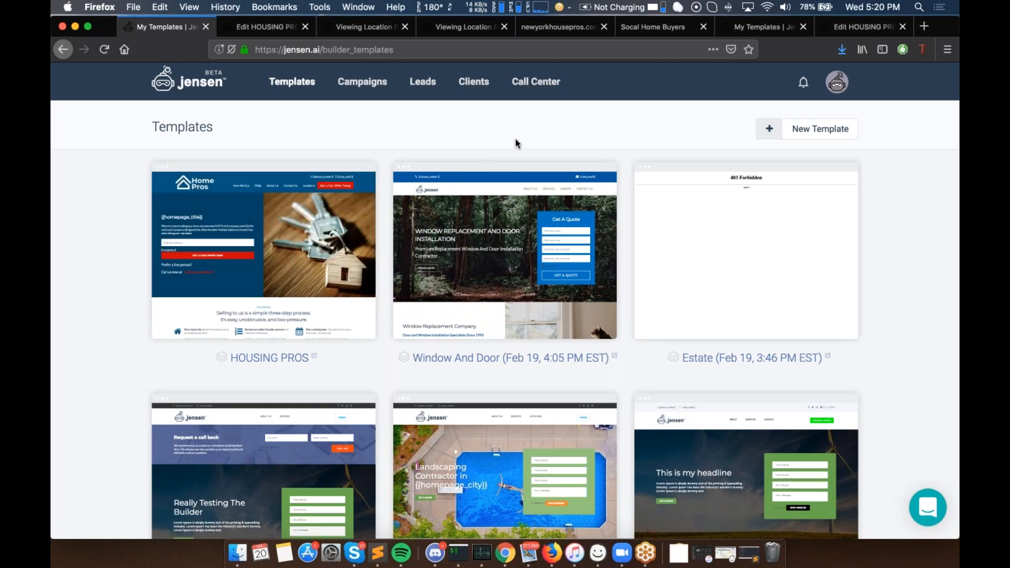
mouse_move(242, 239)
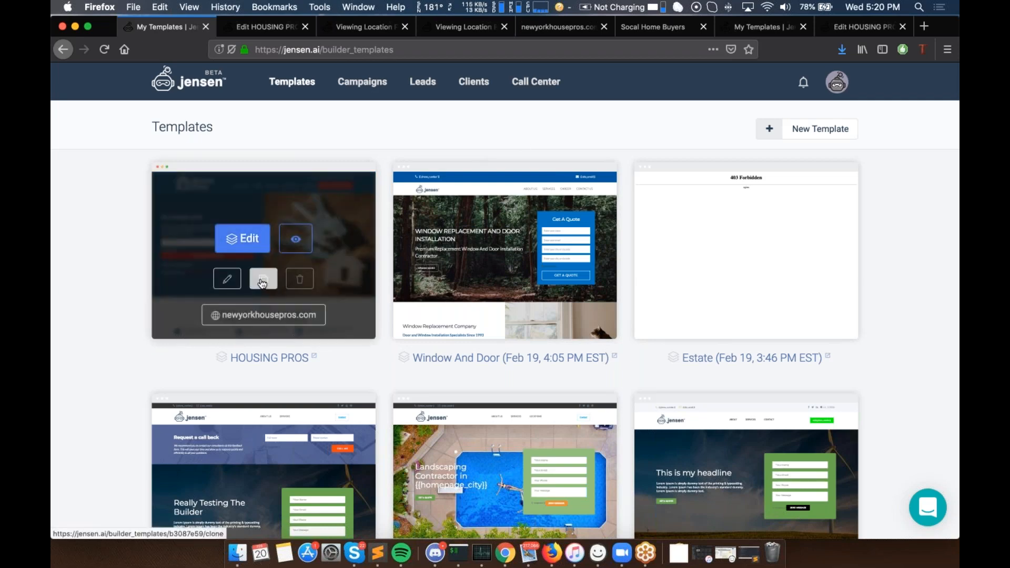
click(948, 44)
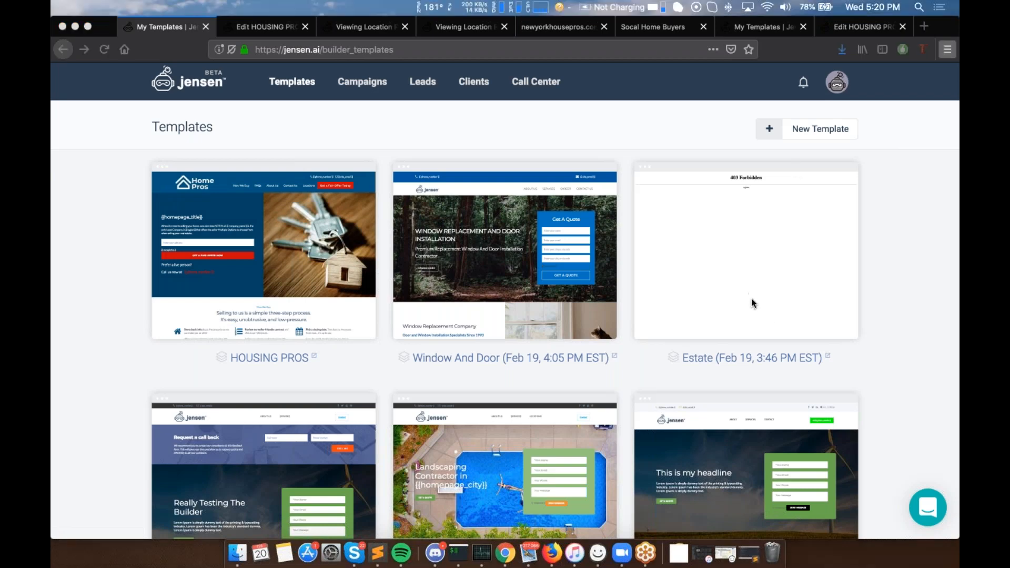